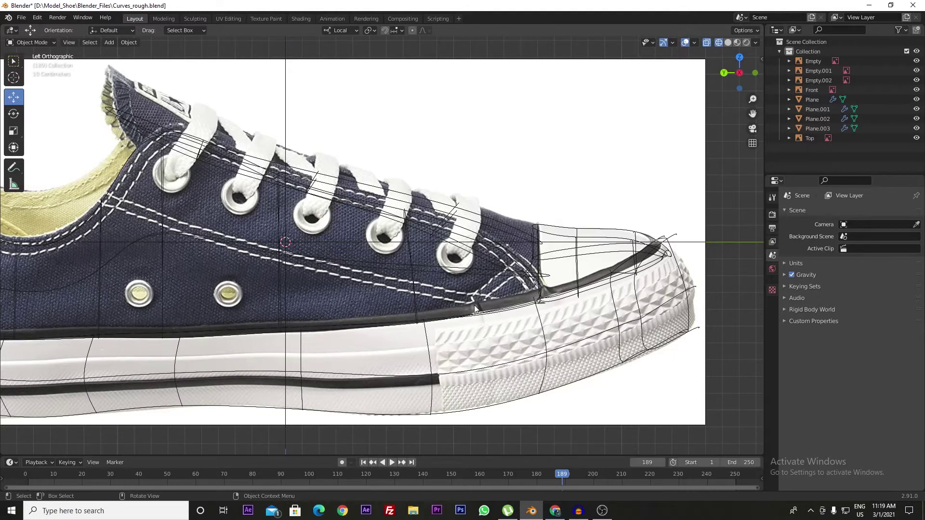
# - Orbit the shoe into a Solid-shaded perspective view and open the Shift+A Add menu
pyautogui.moveTo(581, 284)
pyautogui.mouseDown(button='middle')
pyautogui.moveTo(566, 298)
pyautogui.moveTo(539, 262)
pyautogui.mouseUp(button='middle')
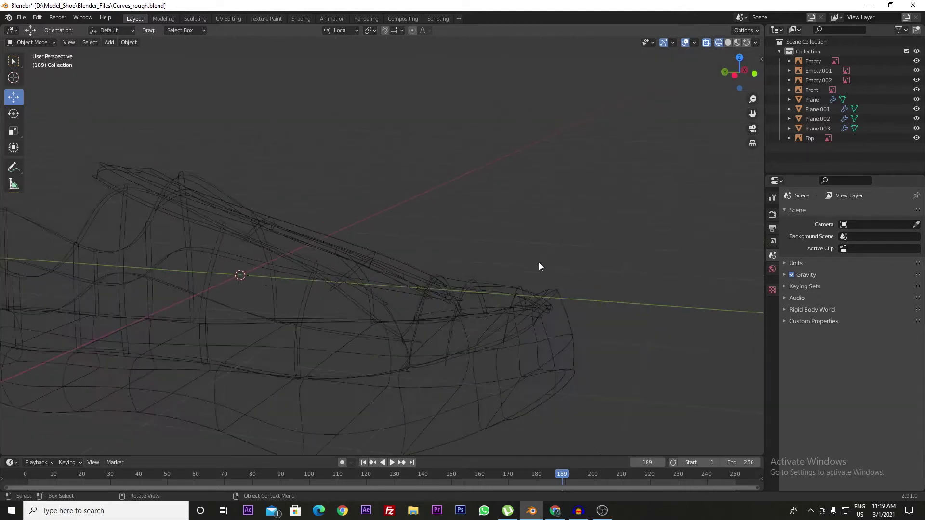
pyautogui.press('z')
pyautogui.click(580, 275)
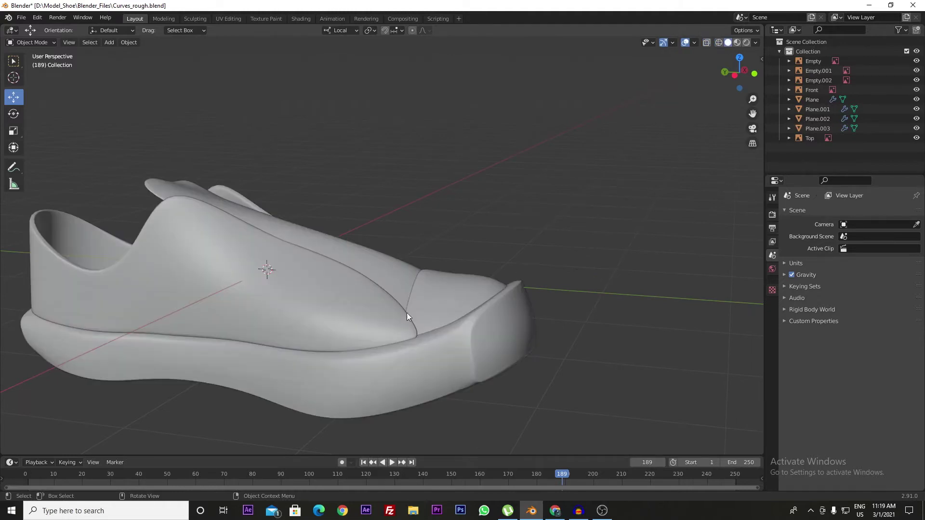
pyautogui.moveTo(368, 322); pyautogui.dragTo(415, 256, button='middle')
pyautogui.moveTo(472, 279); pyautogui.dragTo(450, 290, button='middle')
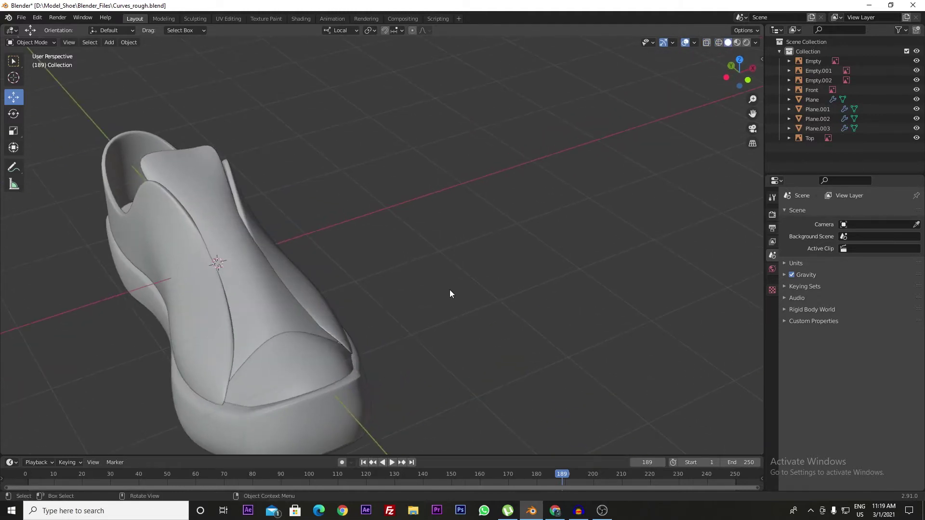
pyautogui.hotkey('shift', 'a')
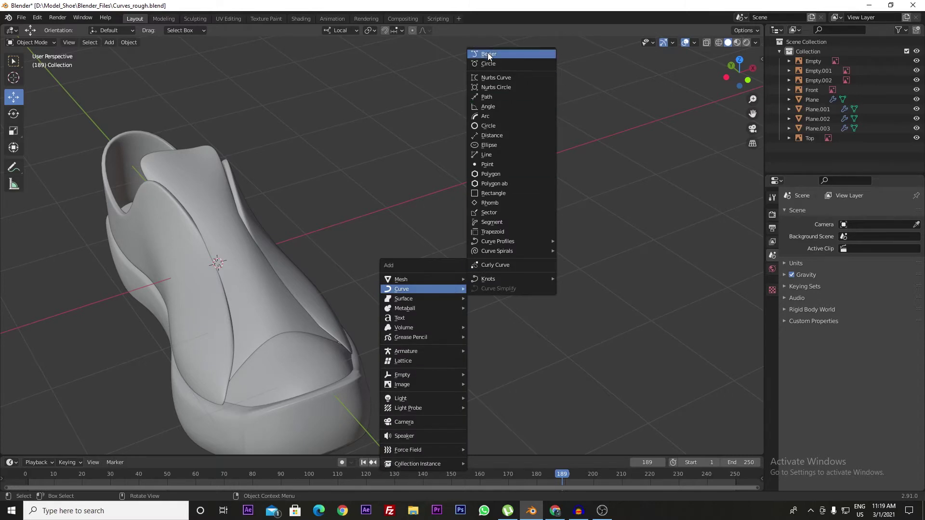
# - Add a Bezier curve and set its Resolution Preview U to 30
pyautogui.click(487, 53)
pyautogui.keyDown('shift'); pyautogui.moveTo(458, 144); pyautogui.dragTo(429, 207, button='middle'); pyautogui.keyUp('shift')
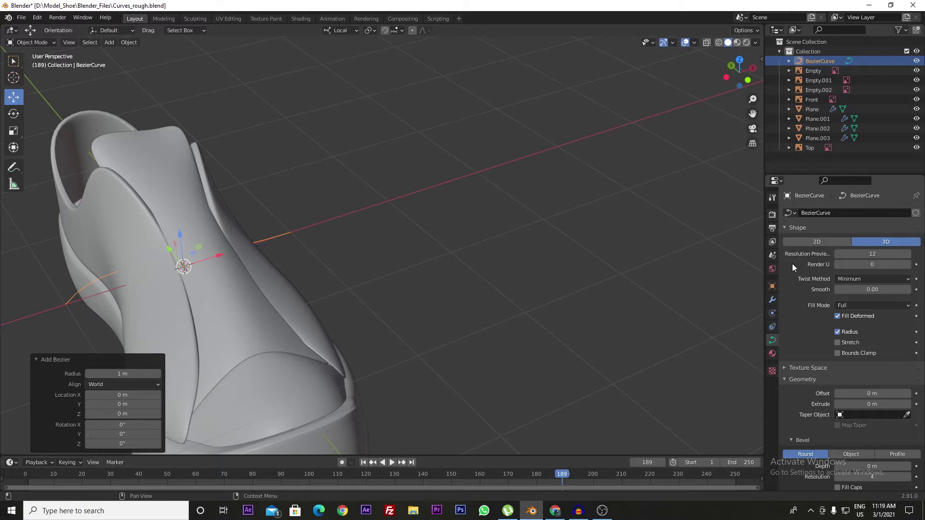
pyautogui.click(858, 254)
pyautogui.write('30')
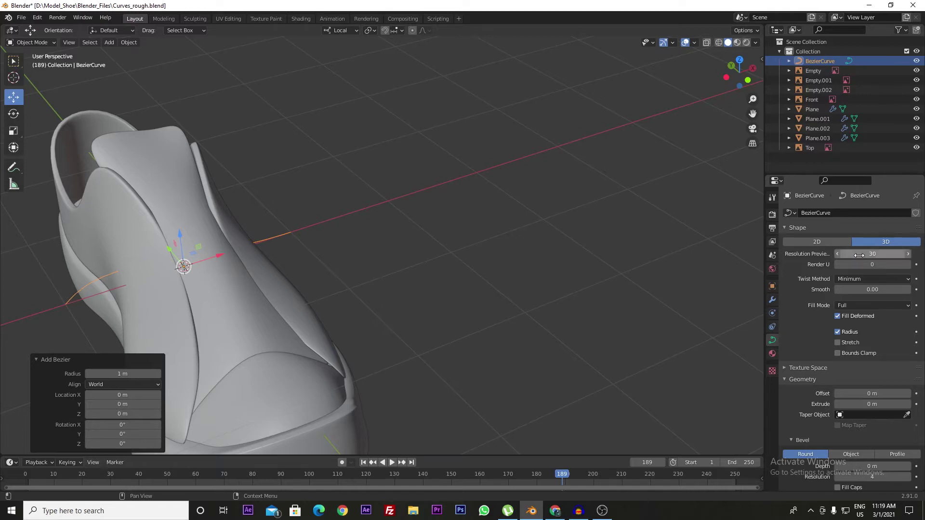
pyautogui.press('Return')
# - Set the curve's Geometry Bevel Depth to 0.034 m to make a round tube
pyautogui.scroll(-1, 838, 337)
pyautogui.scroll(-1, 821, 366)
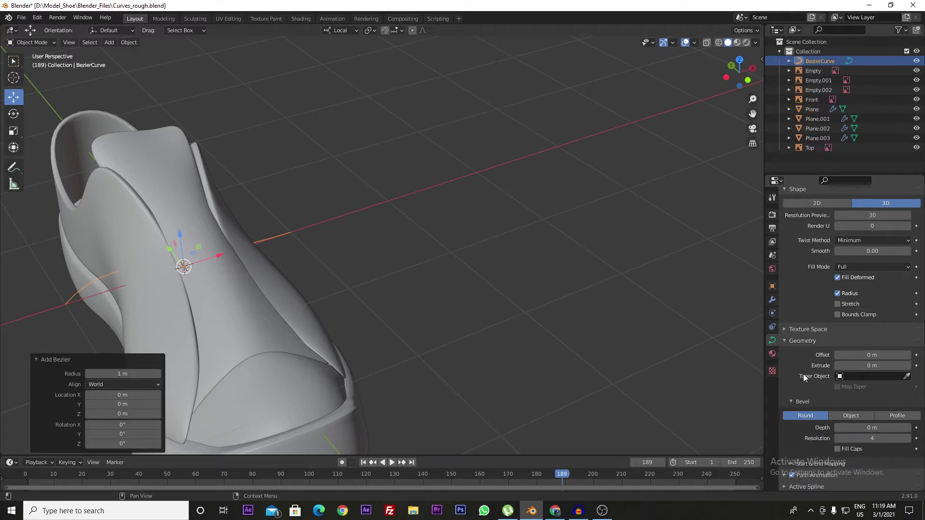
pyautogui.click(782, 344)
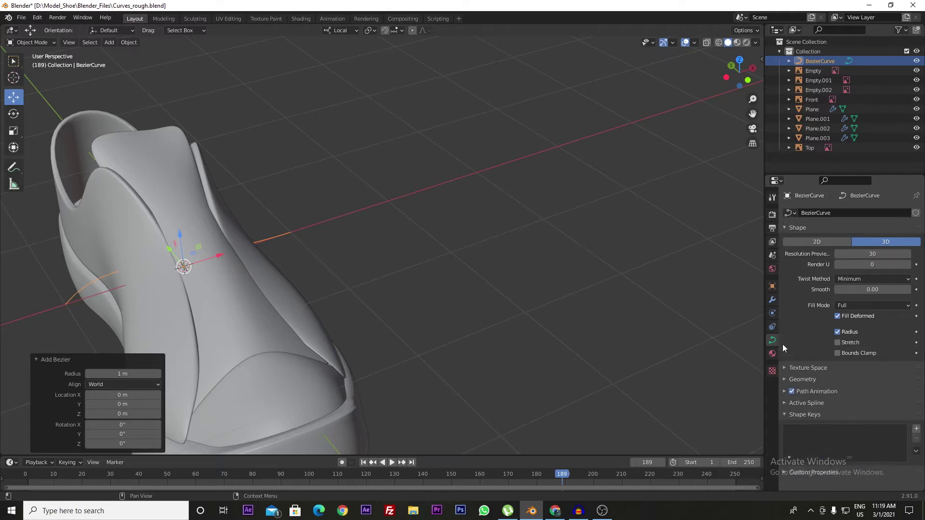
pyautogui.click(784, 378)
pyautogui.scroll(-3, 790, 390)
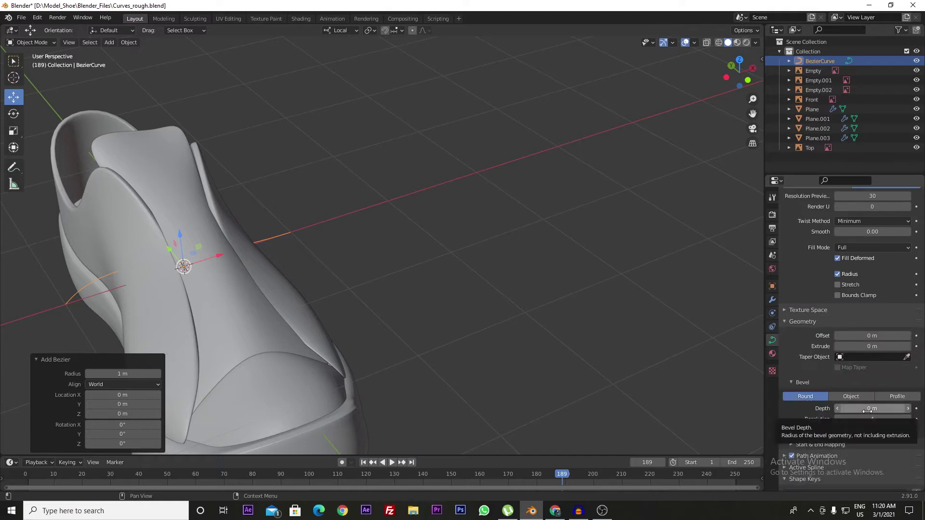
pyautogui.moveTo(868, 409); pyautogui.dragTo(869, 409)
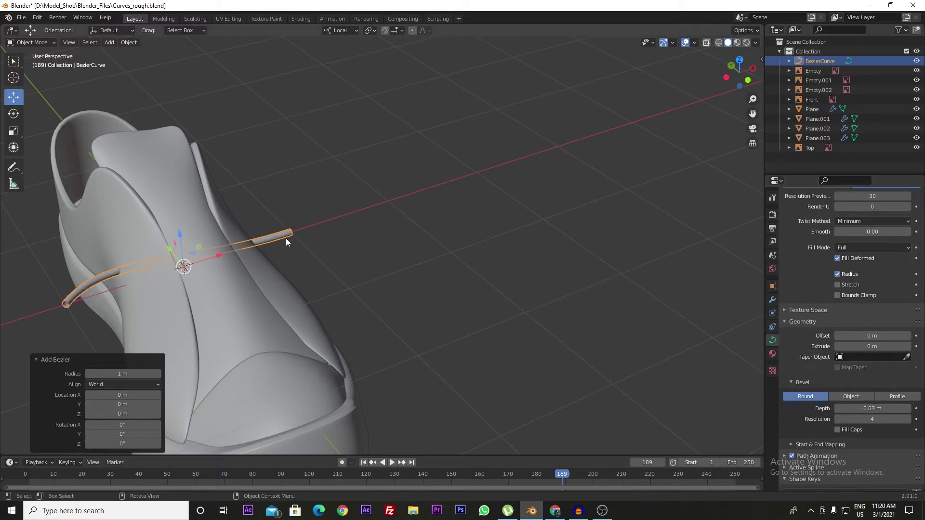
pyautogui.click(869, 408)
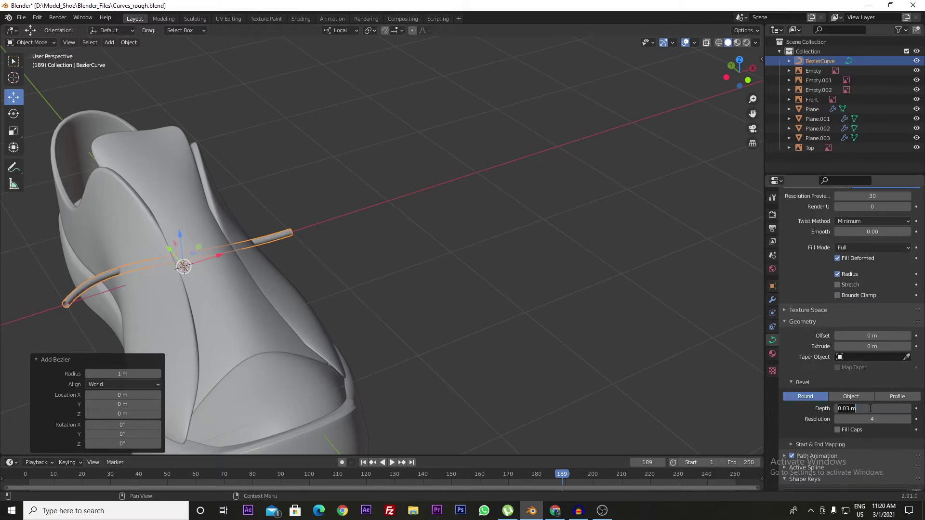
pyautogui.press('BackSpace')
pyautogui.write('4')
pyautogui.press('Return')
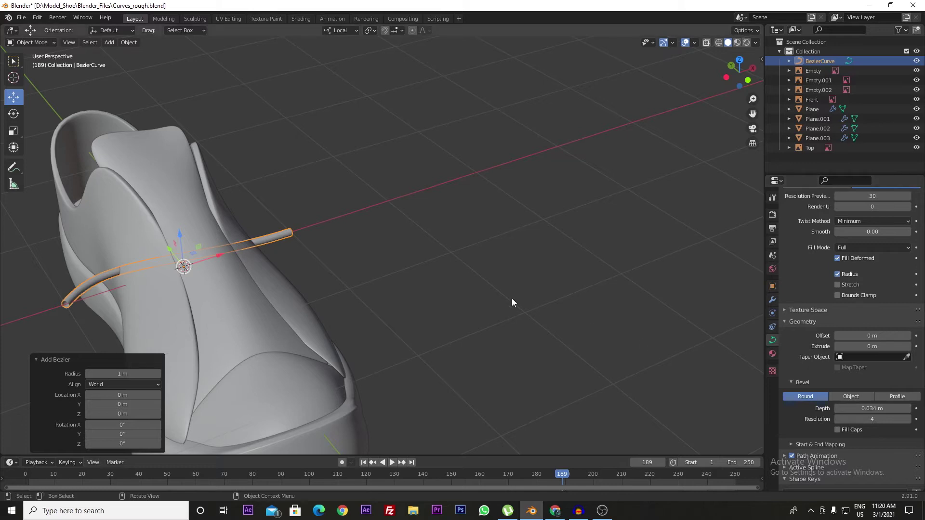
# - Enter Edit Mode on the curve and select the Move tool
pyautogui.press('Tab')
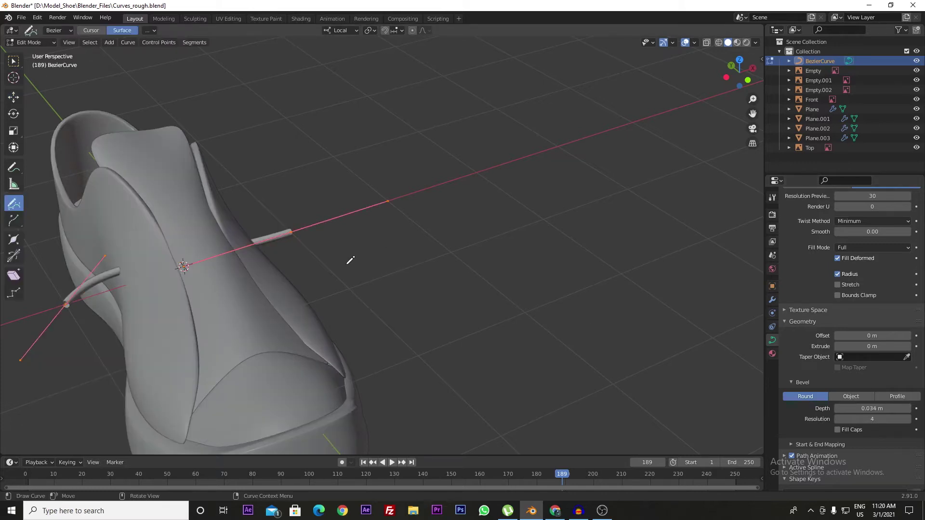
pyautogui.moveTo(350, 260)
pyautogui.mouseDown(button='middle')
pyautogui.moveTo(326, 262)
pyautogui.moveTo(332, 241)
pyautogui.moveTo(498, 360)
pyautogui.mouseUp(button='middle')
pyautogui.scroll(3, 337, 229)
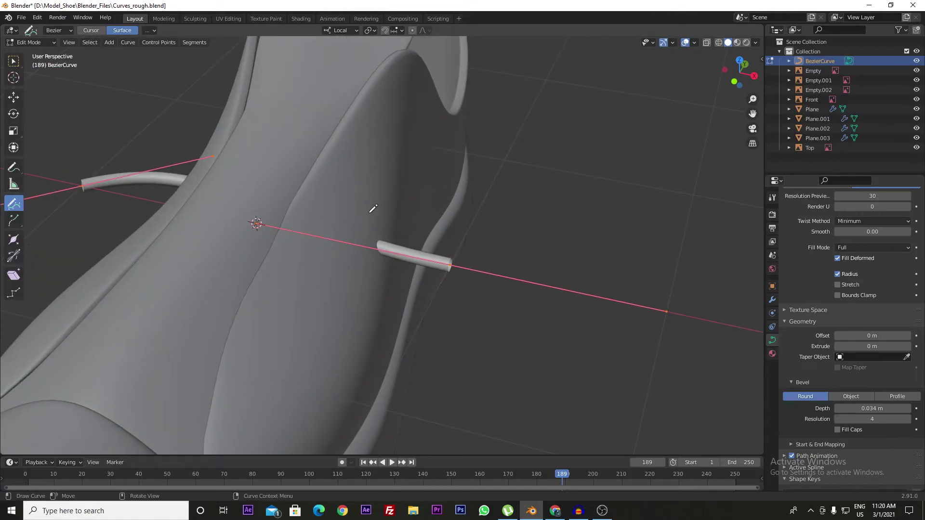
pyautogui.click(14, 100)
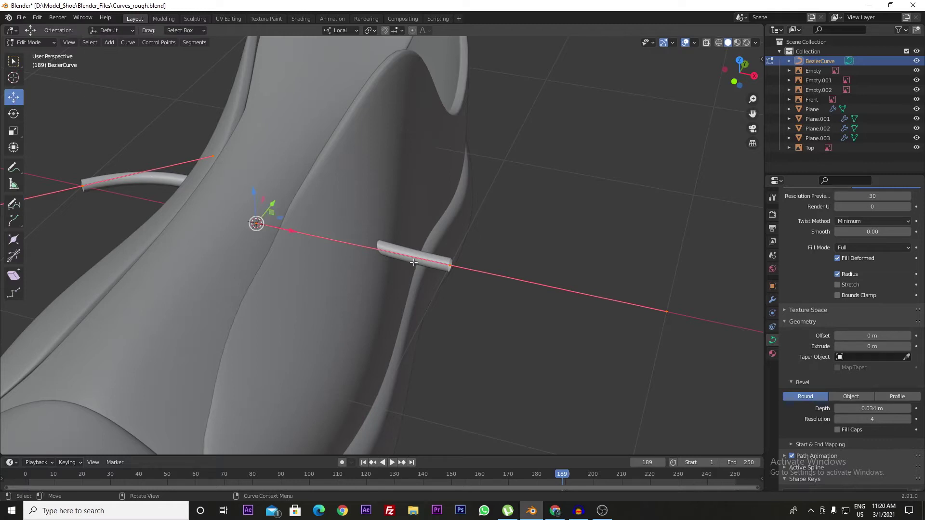
pyautogui.moveTo(393, 291); pyautogui.dragTo(389, 277, button='middle')
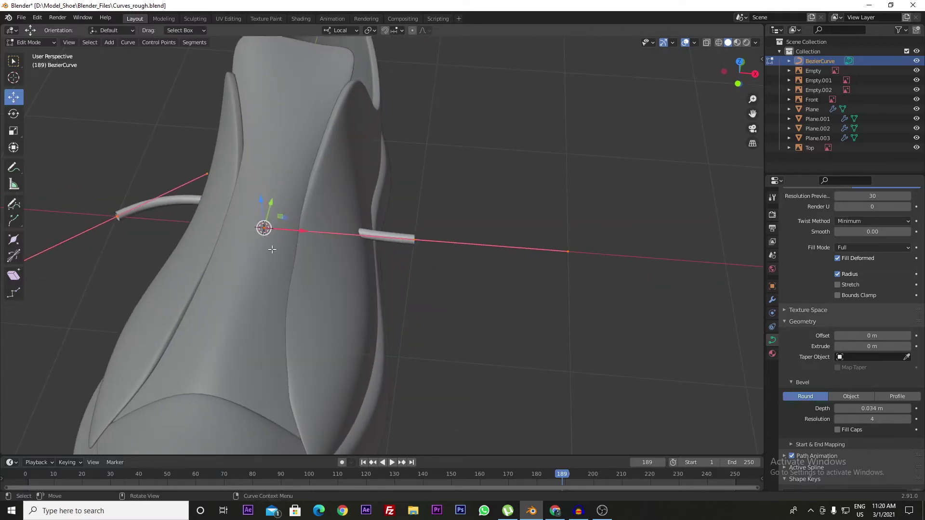
# - Extrude three trial segments from the curve's far endpoint
pyautogui.click(414, 240)
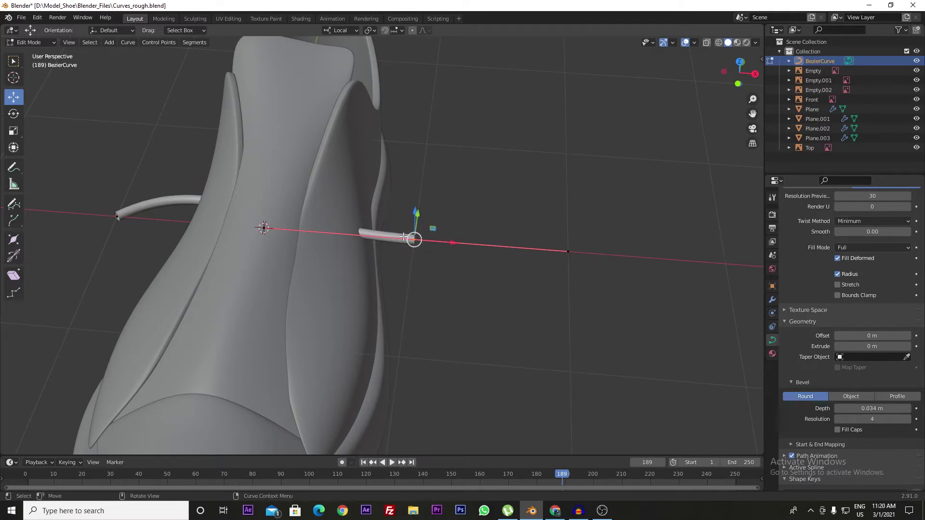
pyautogui.press('e')
pyautogui.click(605, 264)
pyautogui.moveTo(604, 264)
pyautogui.mouseDown(button='middle')
pyautogui.moveTo(552, 267)
pyautogui.moveTo(595, 320)
pyautogui.mouseUp(button='middle')
pyautogui.press('e')
pyautogui.click(666, 353)
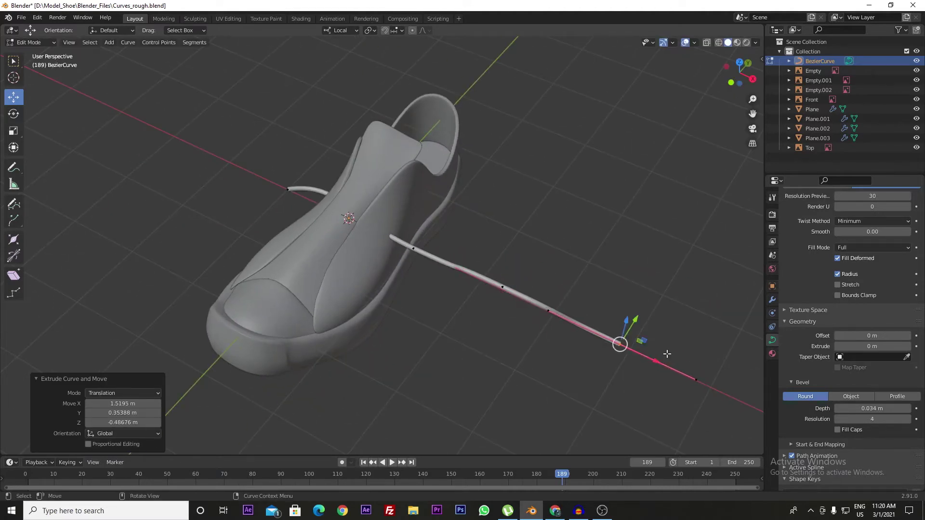
pyautogui.scroll(-3, 513, 299)
pyautogui.press('e')
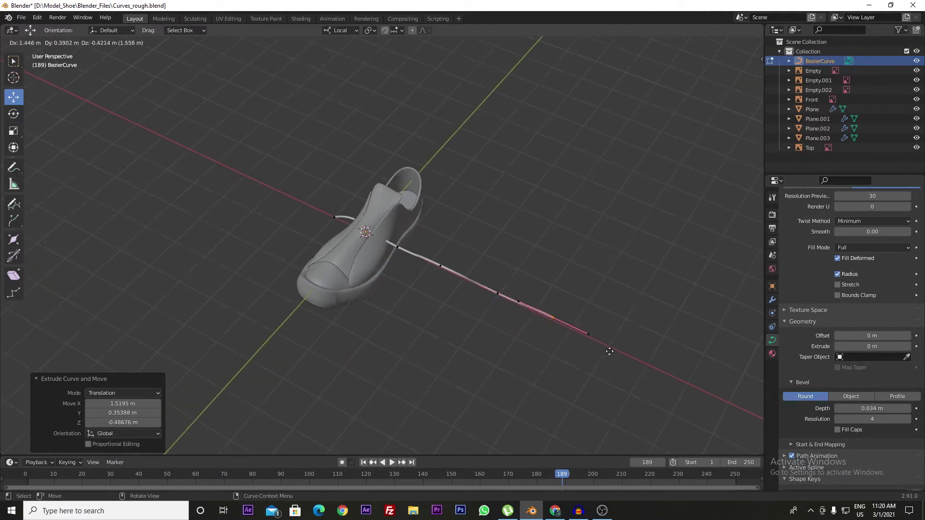
pyautogui.click(612, 356)
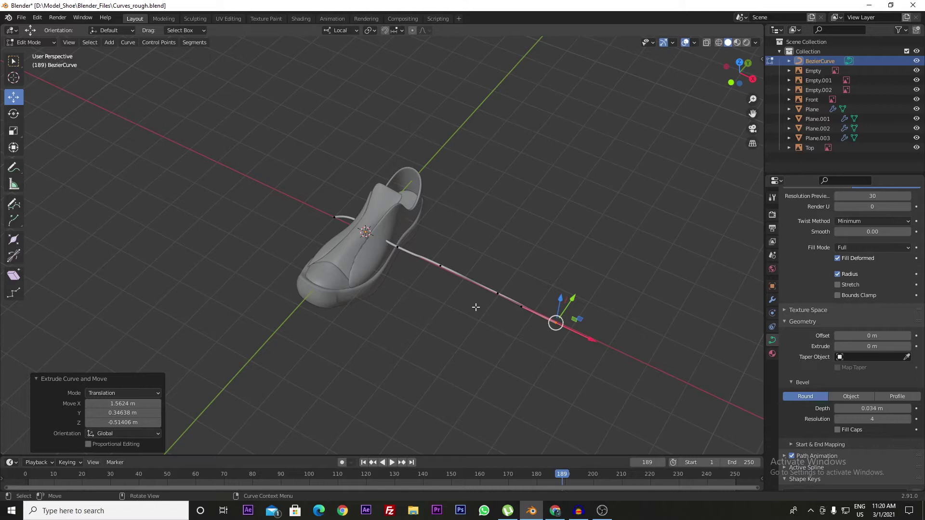
# - Select all curve points and delete them as vertices
pyautogui.press('a')
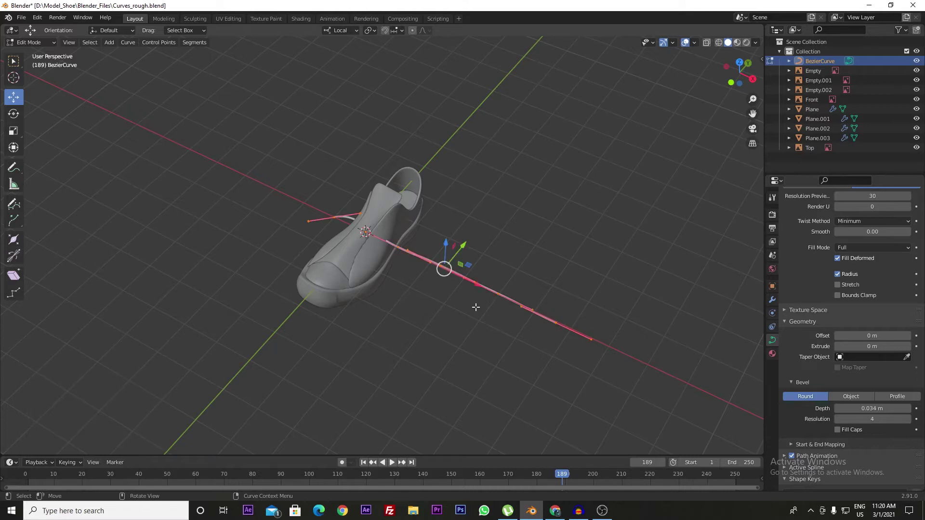
pyautogui.press('x')
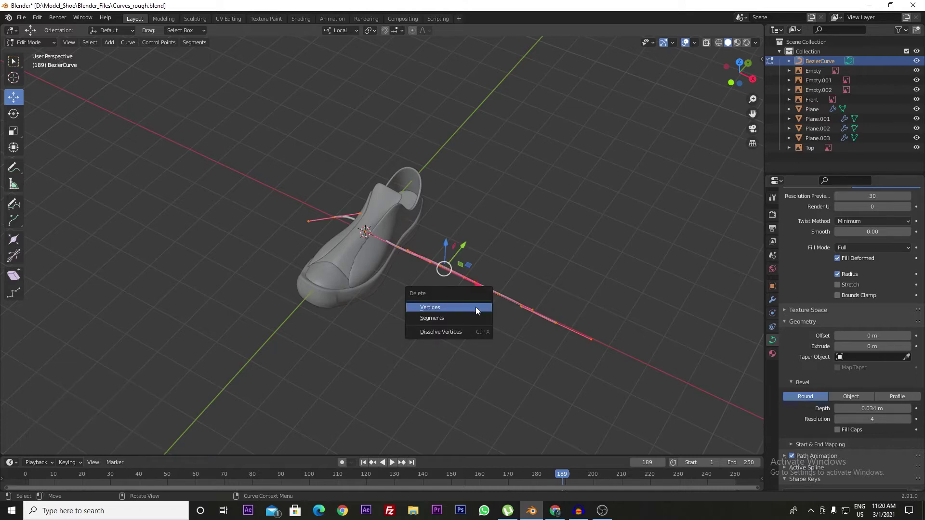
pyautogui.click(475, 307)
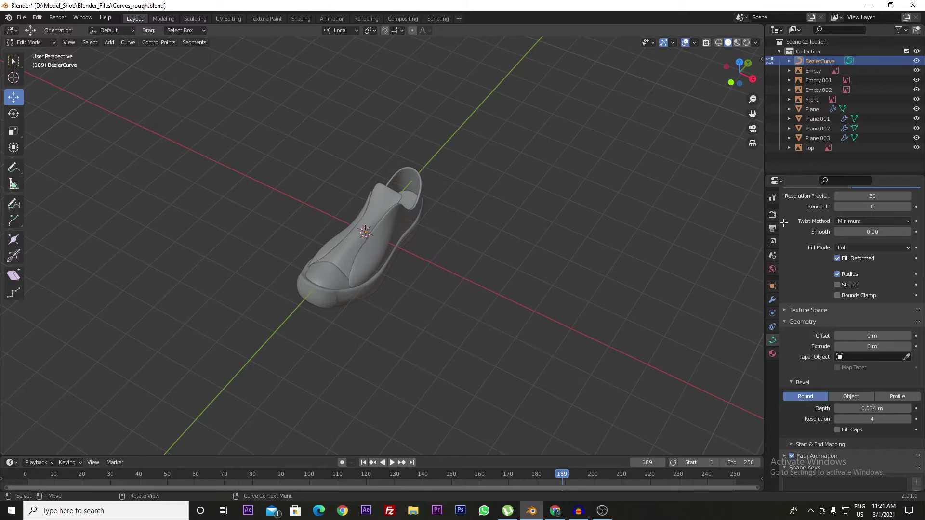
# - Sketch a trial freehand curve with the Draw tool, then undo it
pyautogui.click(14, 208)
pyautogui.moveTo(131, 145)
pyautogui.mouseDown()
pyautogui.moveTo(181, 218)
pyautogui.moveTo(273, 252)
pyautogui.moveTo(368, 215)
pyautogui.moveTo(587, 247)
pyautogui.moveTo(616, 323)
pyautogui.moveTo(303, 333)
pyautogui.moveTo(171, 295)
pyautogui.mouseUp()
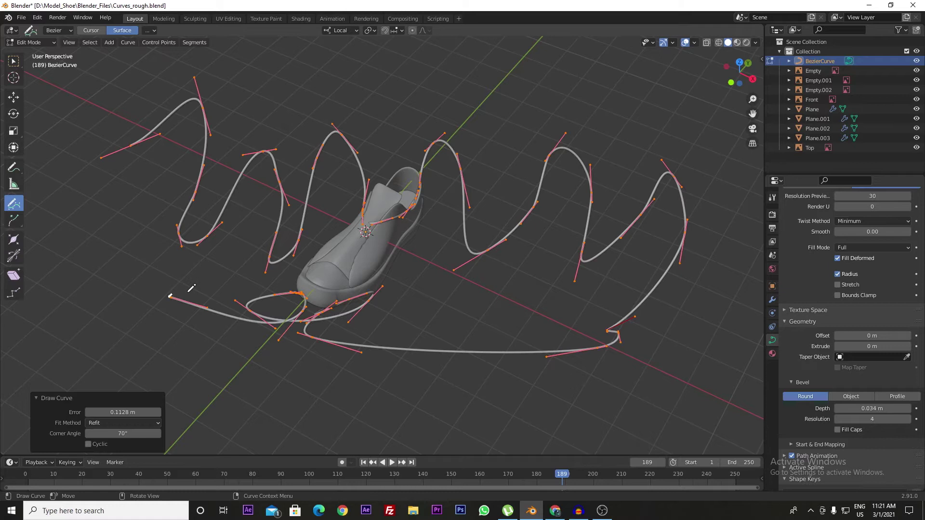
pyautogui.hotkey('ctrl', 'z')
pyautogui.scroll(5, 218, 302)
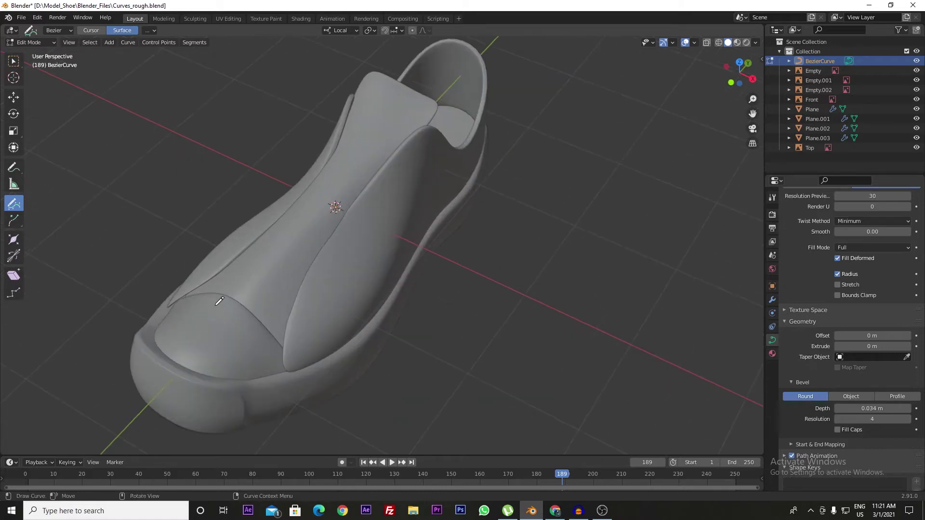
pyautogui.moveTo(218, 302)
pyautogui.mouseDown(button='middle')
pyautogui.moveTo(293, 309)
pyautogui.moveTo(329, 295)
pyautogui.mouseUp(button='middle')
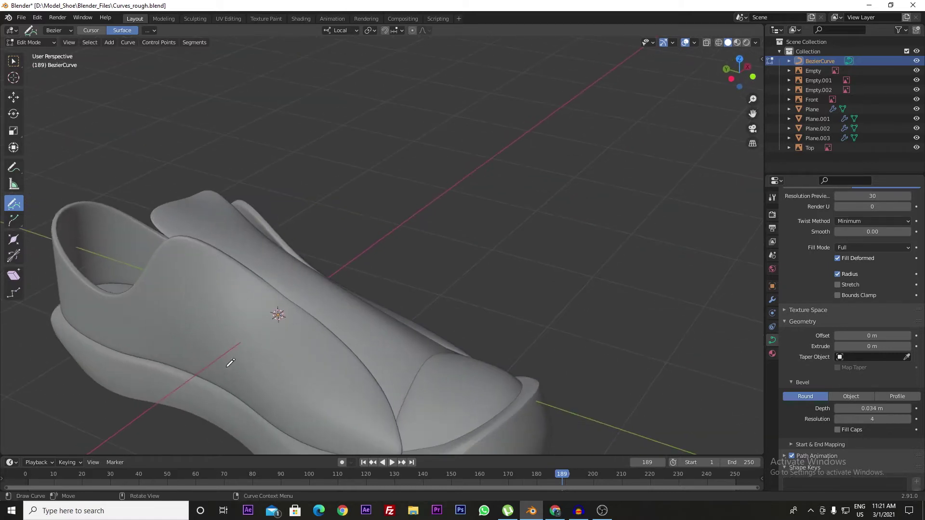
# - Review the curve drawing settings in the N sidebar, then open the View pie
pyautogui.press('n')
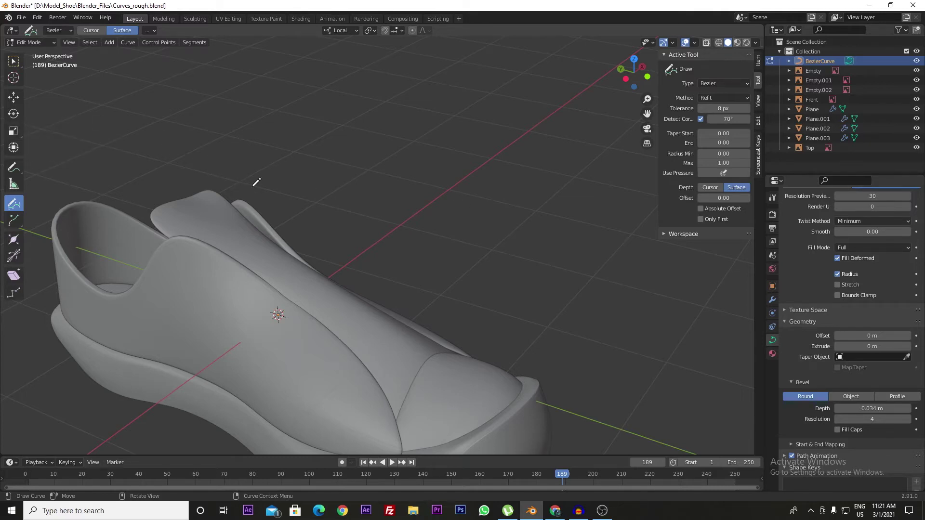
pyautogui.press('n')
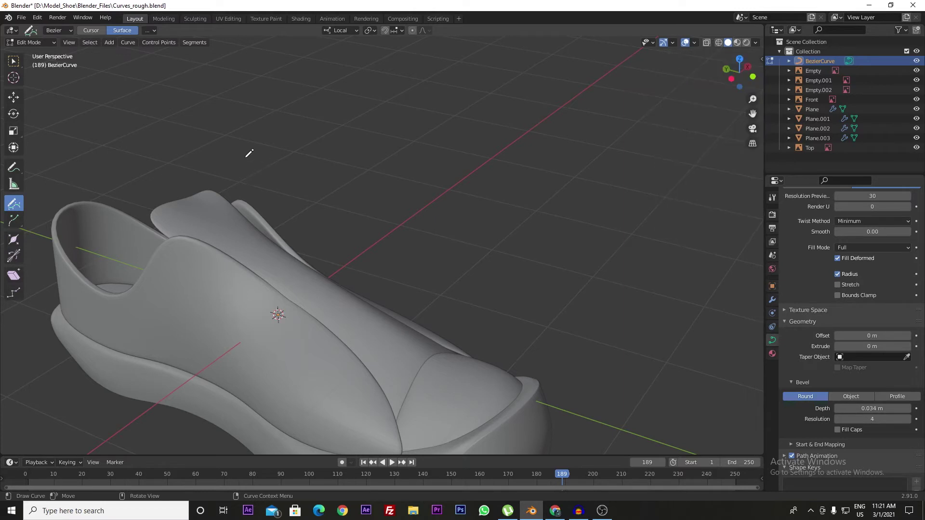
pyautogui.press('`')
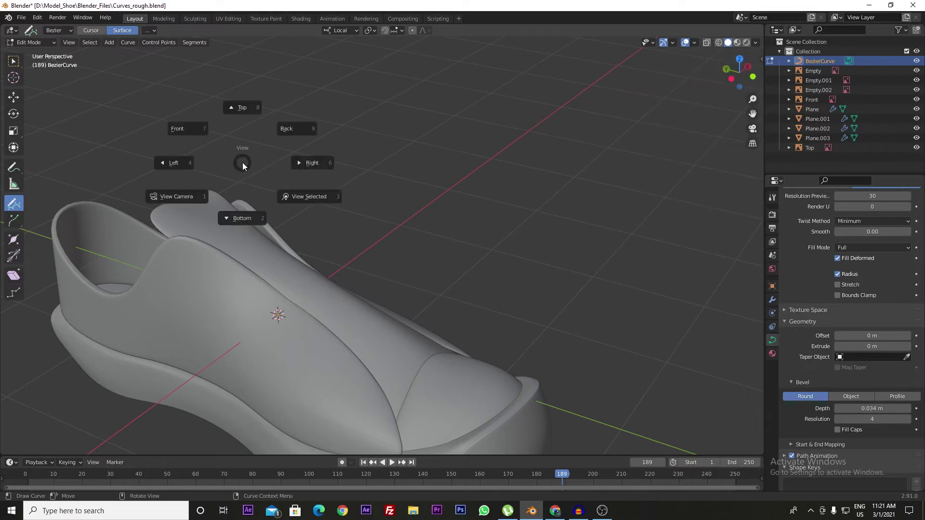
# - Go to Left view and check the reference in Wireframe before returning to Solid
pyautogui.click(189, 164)
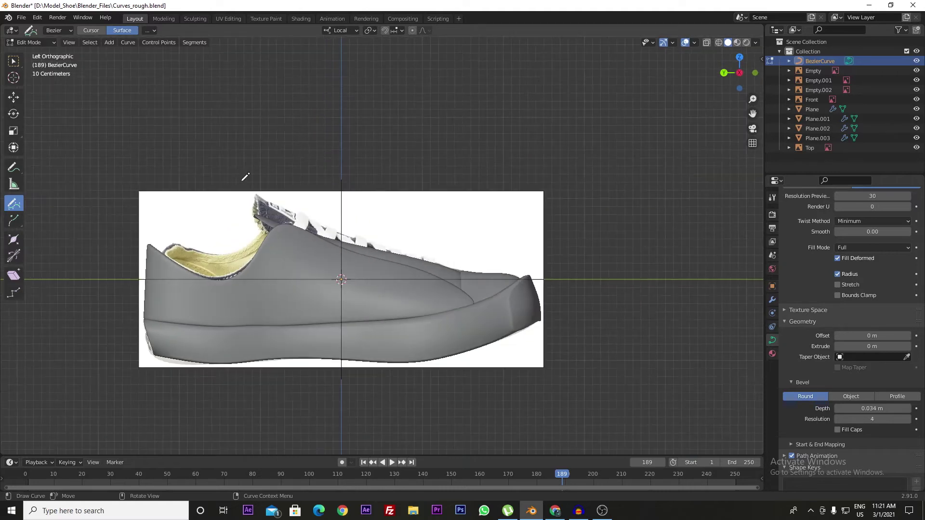
pyautogui.scroll(2, 387, 258)
pyautogui.press('z')
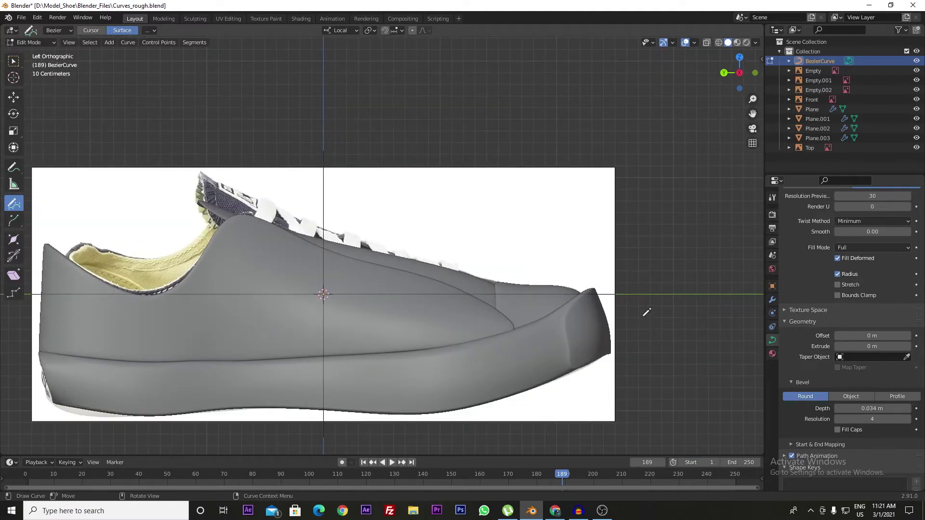
pyautogui.click(565, 319)
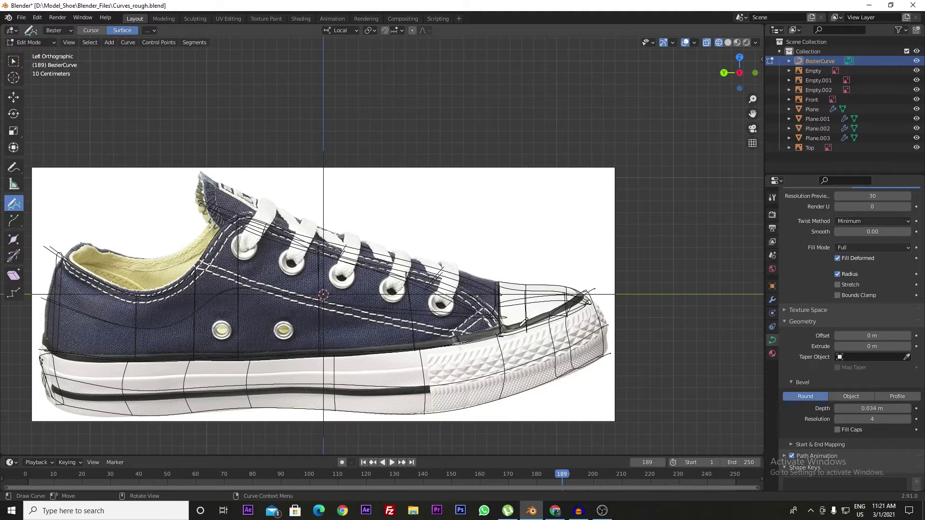
pyautogui.press('z')
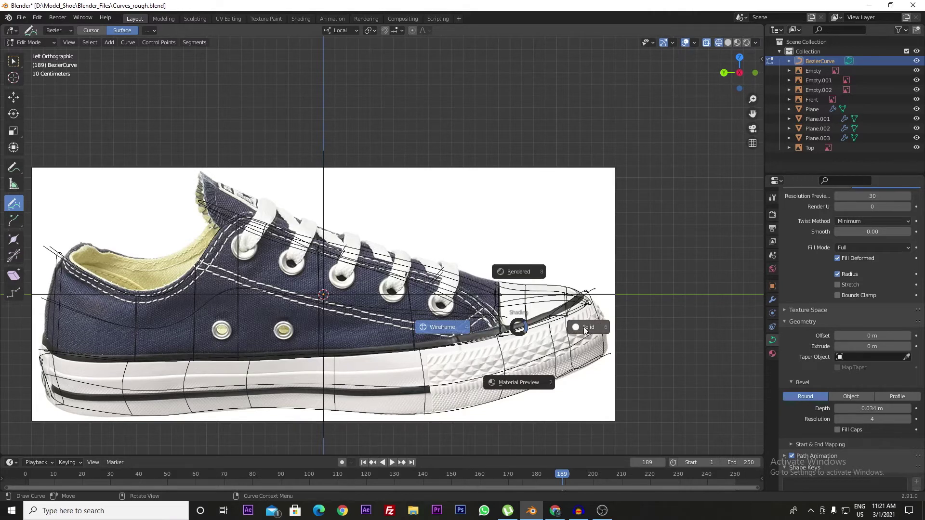
pyautogui.click(584, 330)
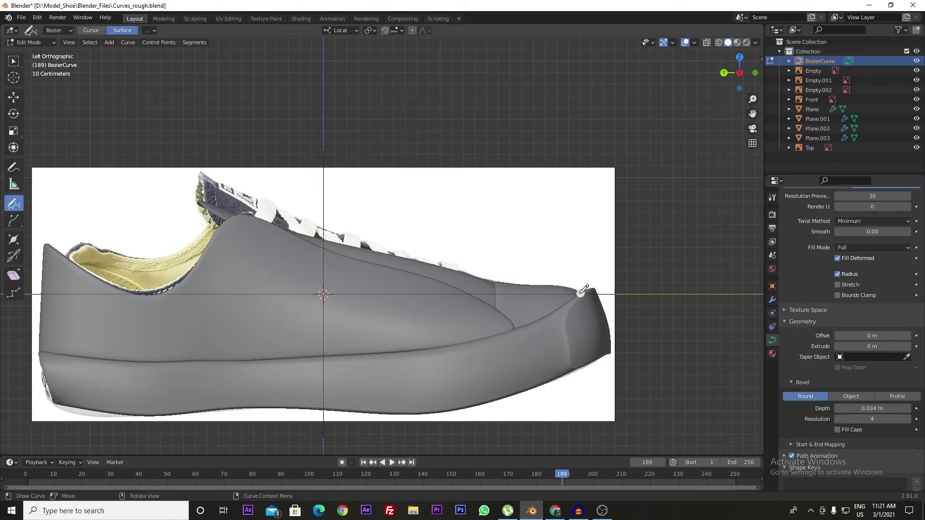
# - Draw piping curves along the sole on both sides of the shoe, then exit Edit Mode
pyautogui.moveTo(581, 293)
pyautogui.mouseDown()
pyautogui.moveTo(476, 339)
pyautogui.moveTo(195, 362)
pyautogui.moveTo(44, 349)
pyautogui.mouseUp()
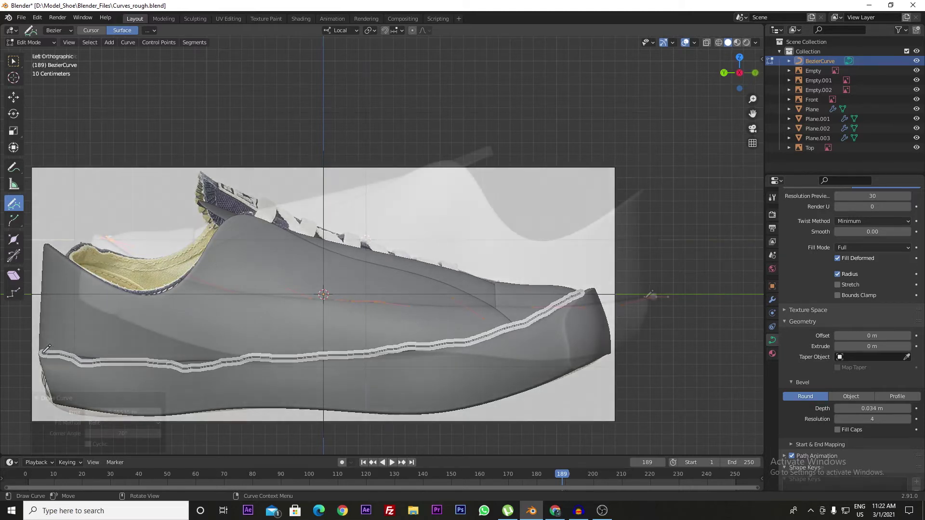
pyautogui.moveTo(650, 295)
pyautogui.mouseDown()
pyautogui.moveTo(340, 303)
pyautogui.moveTo(212, 284)
pyautogui.moveTo(107, 236)
pyautogui.mouseUp()
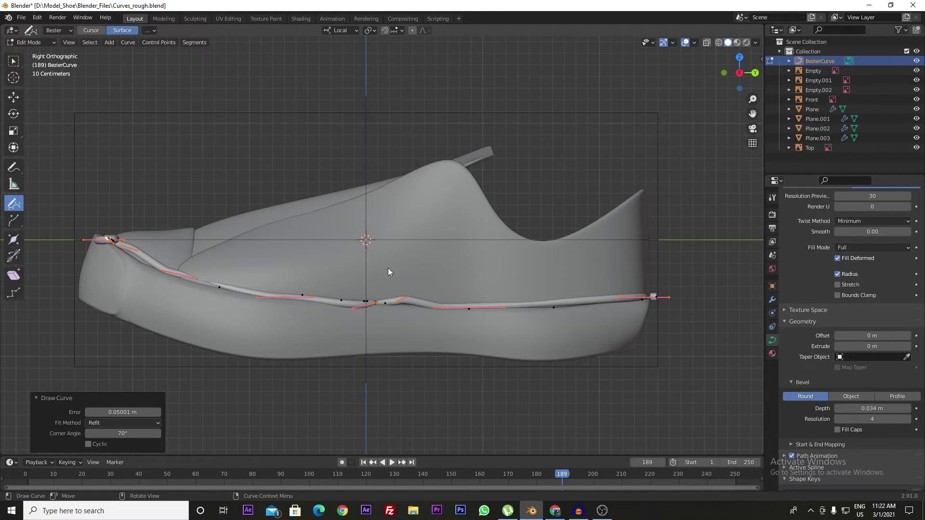
pyautogui.press('Tab')
pyautogui.moveTo(388, 271)
pyautogui.mouseDown(button='middle')
pyautogui.moveTo(524, 285)
pyautogui.moveTo(471, 292)
pyautogui.moveTo(452, 313)
pyautogui.moveTo(528, 343)
pyautogui.moveTo(458, 339)
pyautogui.moveTo(541, 355)
pyautogui.moveTo(451, 339)
pyautogui.moveTo(496, 321)
pyautogui.moveTo(508, 330)
pyautogui.moveTo(490, 327)
pyautogui.mouseUp(button='middle')
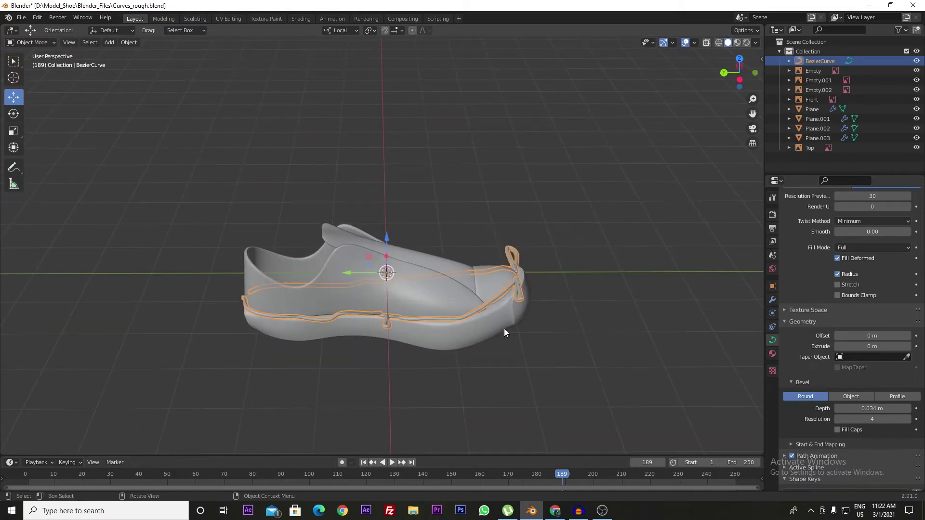
# - In Edit Mode, delete the end point of the stray toe loop
pyautogui.press('Tab')
pyautogui.scroll(3, 505, 332)
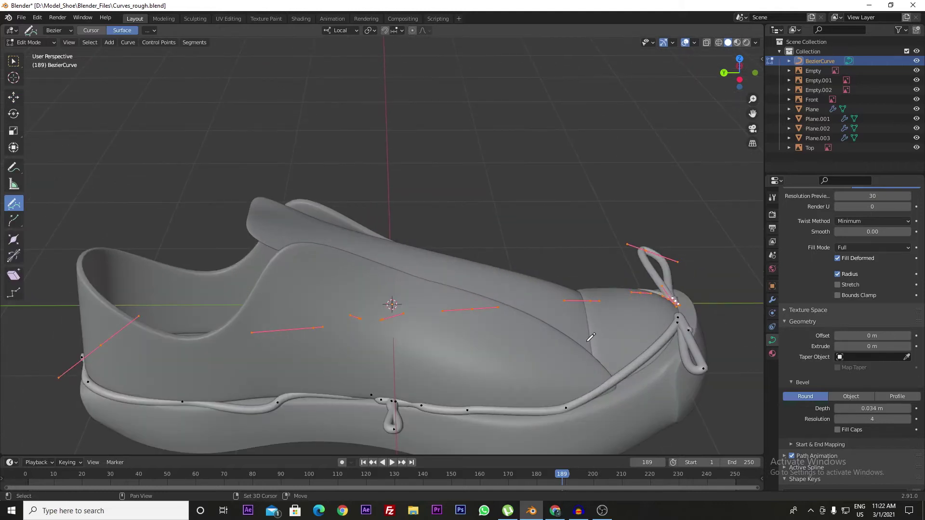
pyautogui.moveTo(465, 222); pyautogui.dragTo(516, 276, button='middle')
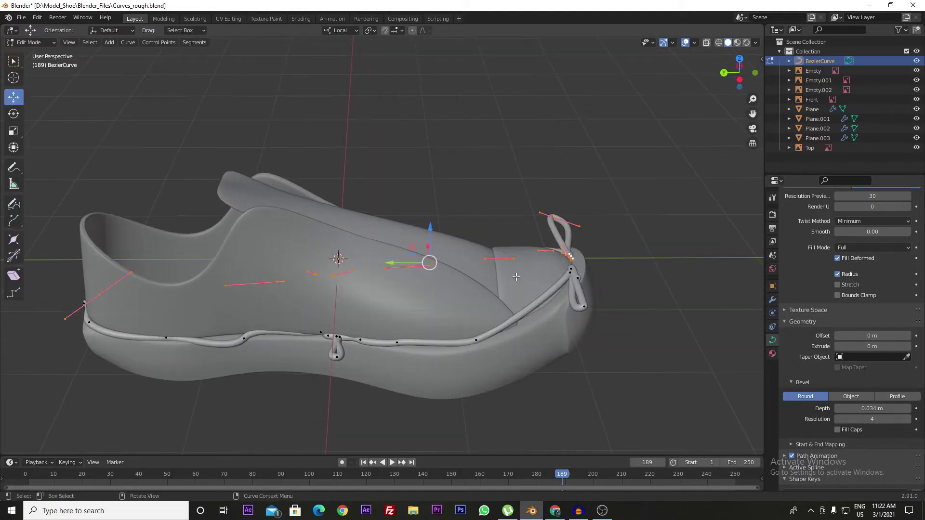
pyautogui.moveTo(573, 265)
pyautogui.mouseDown(button='middle')
pyautogui.moveTo(532, 287)
pyautogui.moveTo(542, 323)
pyautogui.mouseUp(button='middle')
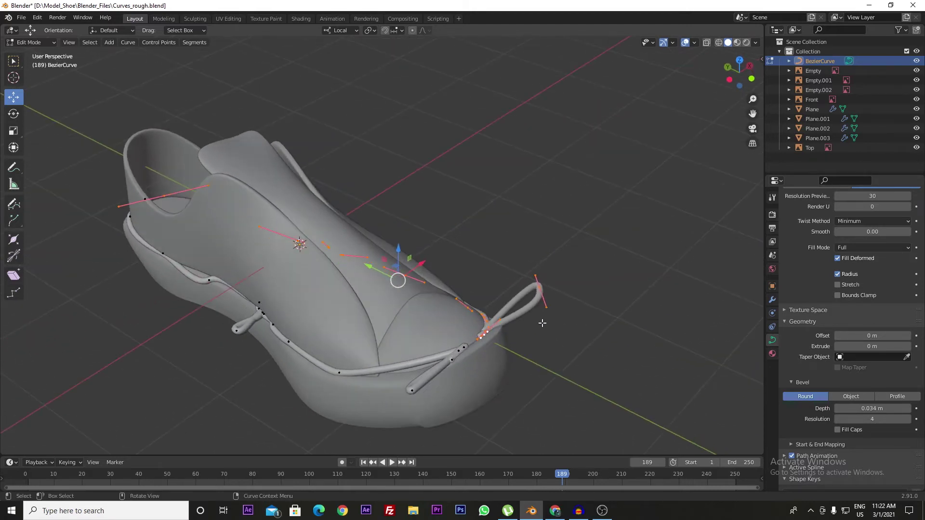
pyautogui.moveTo(578, 315); pyautogui.dragTo(531, 277)
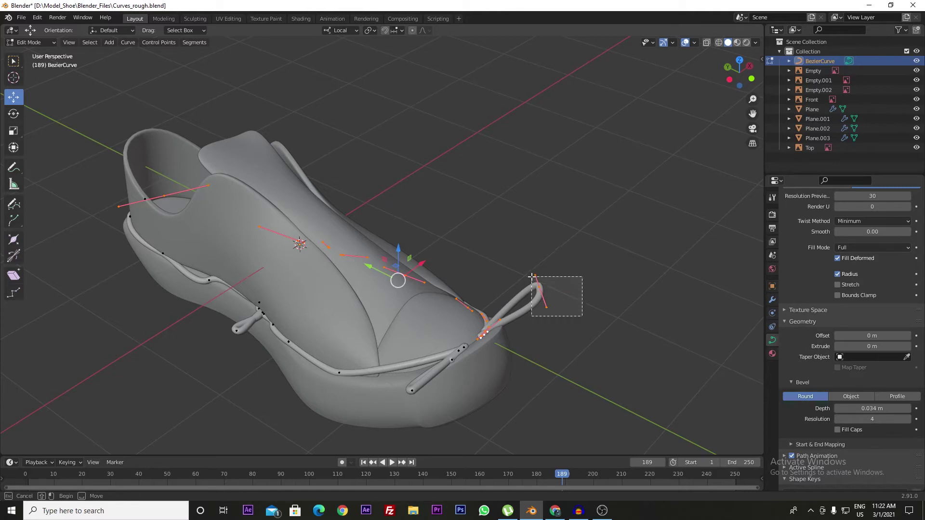
pyautogui.press('x')
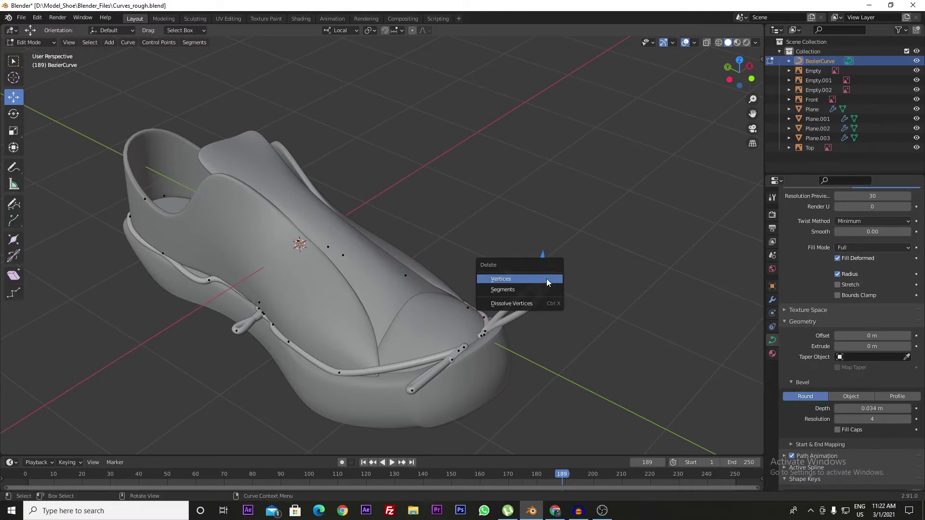
pyautogui.click(546, 278)
# - Delete two more stray end points near the toe, then switch to X-ray wireframe
pyautogui.moveTo(549, 299)
pyautogui.mouseDown(button='middle')
pyautogui.moveTo(553, 359)
pyautogui.moveTo(608, 274)
pyautogui.mouseUp(button='middle')
pyautogui.press('b')
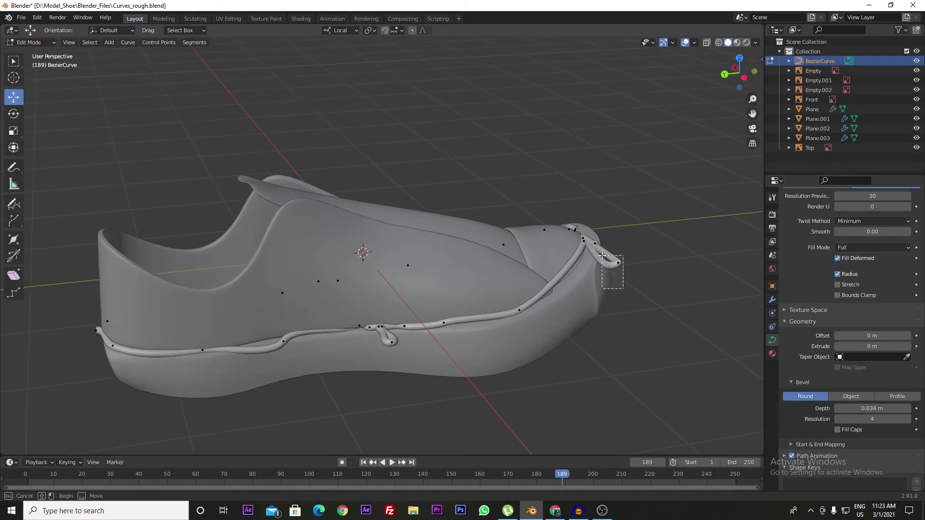
pyautogui.moveTo(602, 255); pyautogui.dragTo(602, 256)
pyautogui.press('x')
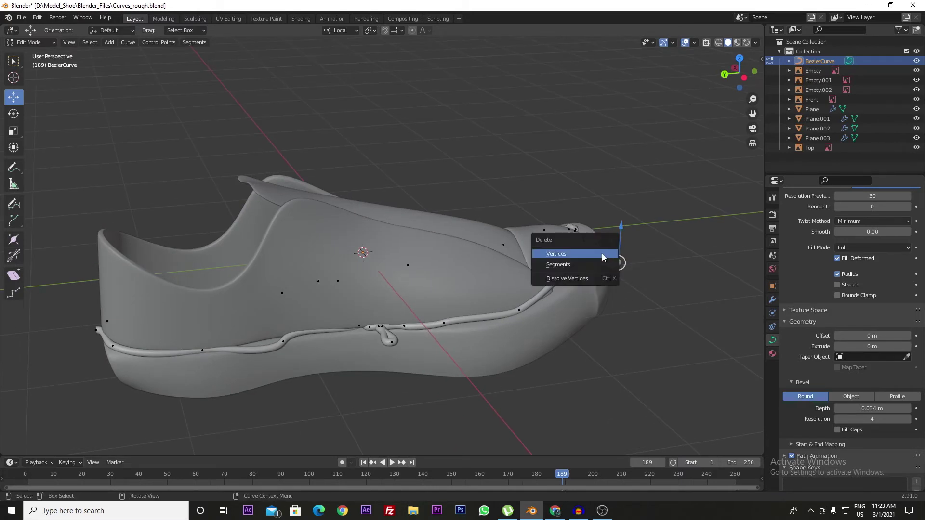
pyautogui.click(602, 254)
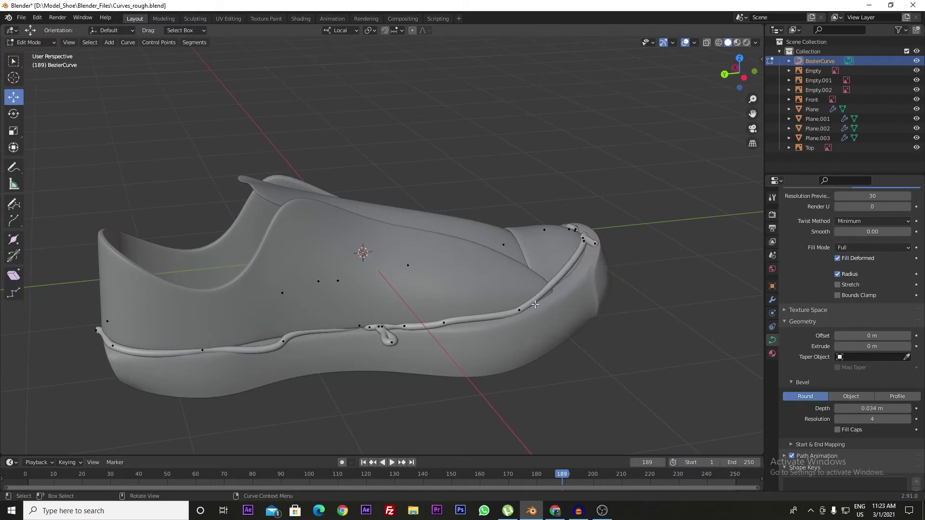
pyautogui.moveTo(534, 304)
pyautogui.mouseDown(button='middle')
pyautogui.moveTo(520, 362)
pyautogui.moveTo(470, 403)
pyautogui.moveTo(525, 364)
pyautogui.mouseUp(button='middle')
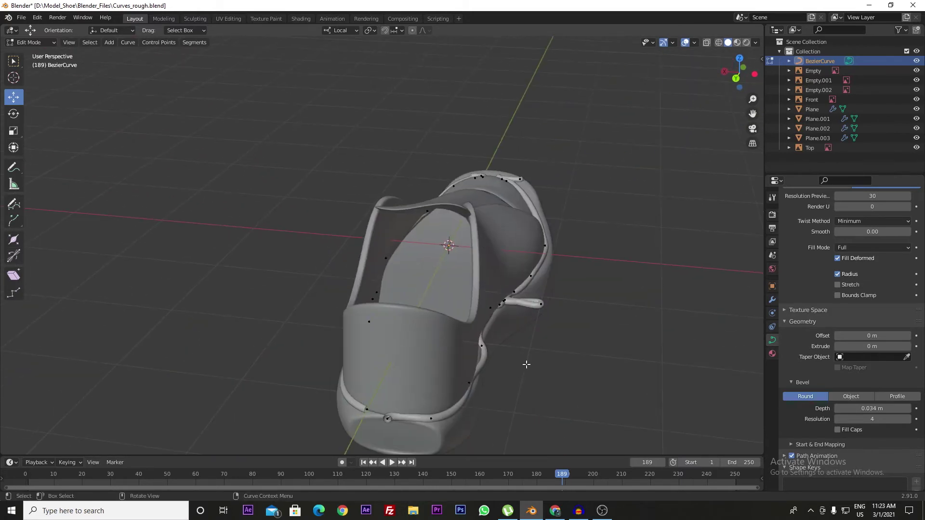
pyautogui.click(541, 304)
pyautogui.press('x')
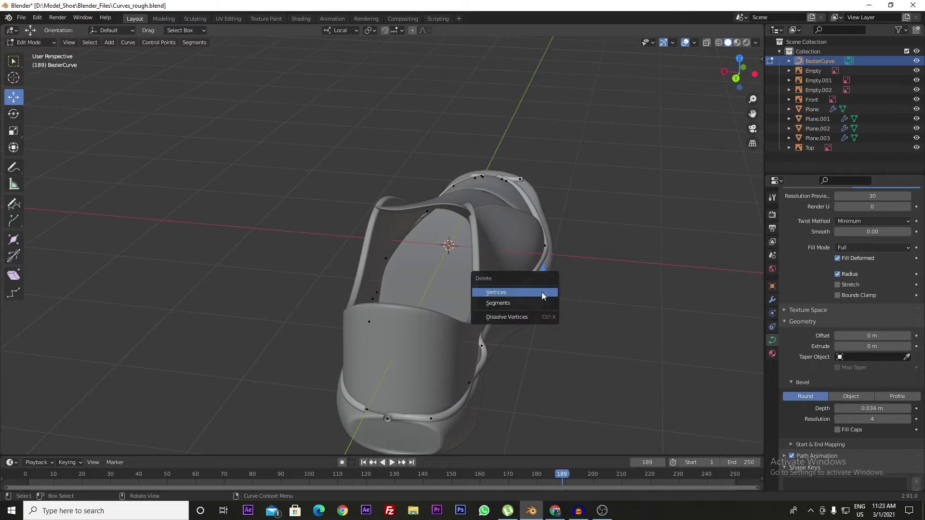
pyautogui.click(542, 291)
pyautogui.moveTo(541, 292); pyautogui.dragTo(505, 297, button='middle')
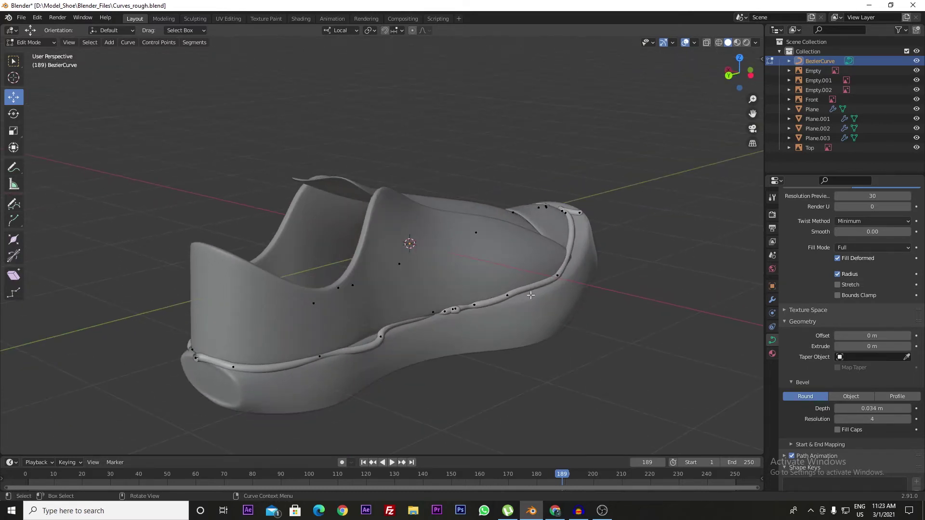
pyautogui.hotkey('shift', 'z')
# - Zoom in on the kink in the sole piping and delete its control point
pyautogui.scroll(3, 481, 300)
pyautogui.scroll(3, 452, 249)
pyautogui.scroll(3, 452, 249)
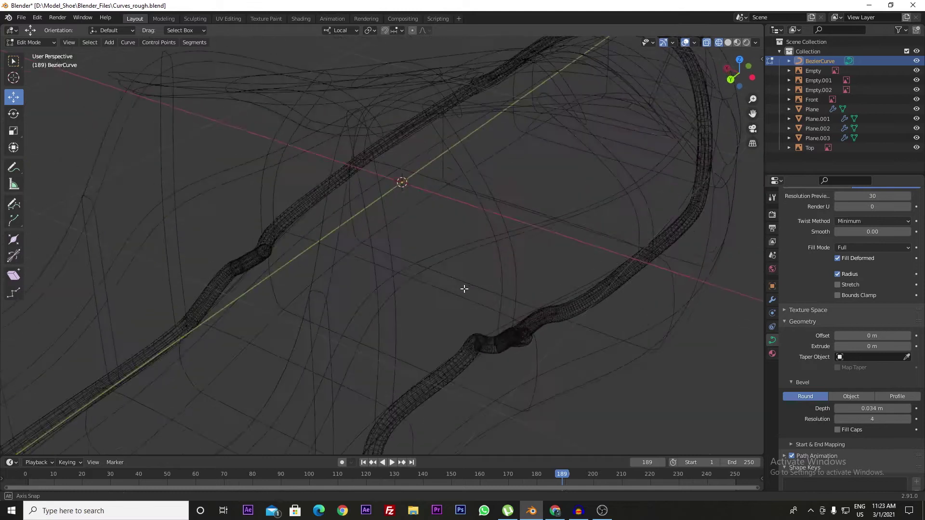
pyautogui.scroll(3, 464, 287)
pyautogui.moveTo(501, 324)
pyautogui.mouseDown(button='middle')
pyautogui.moveTo(413, 175)
pyautogui.moveTo(373, 161)
pyautogui.moveTo(483, 231)
pyautogui.moveTo(463, 247)
pyautogui.mouseUp(button='middle')
pyautogui.scroll(2, 465, 248)
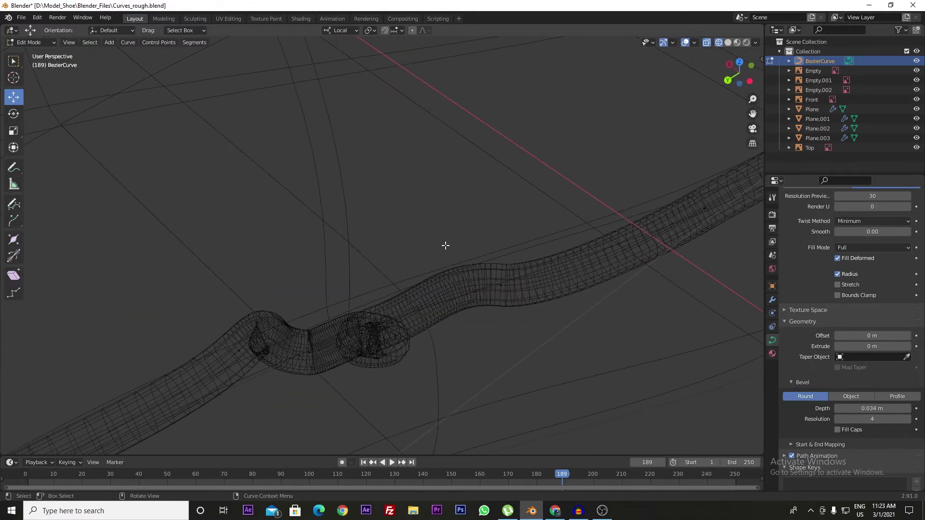
pyautogui.click(367, 332)
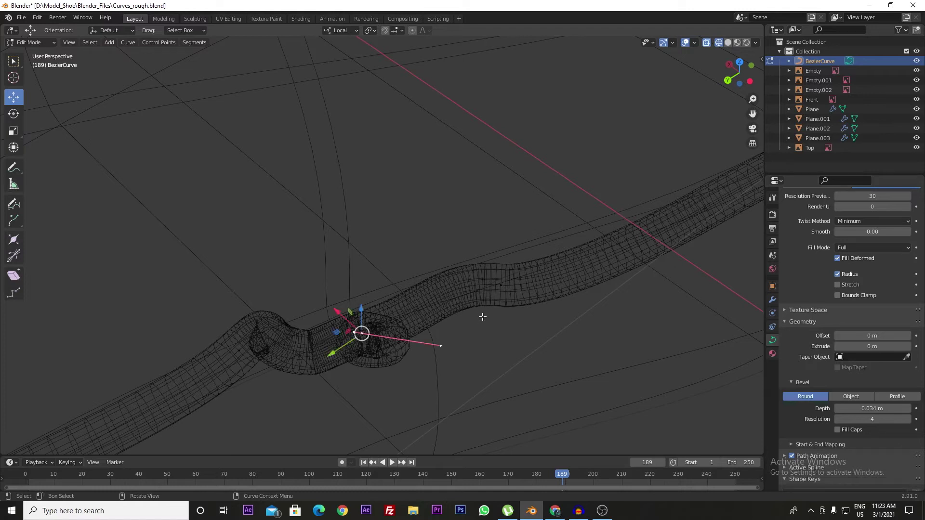
pyautogui.press('x')
pyautogui.click(482, 316)
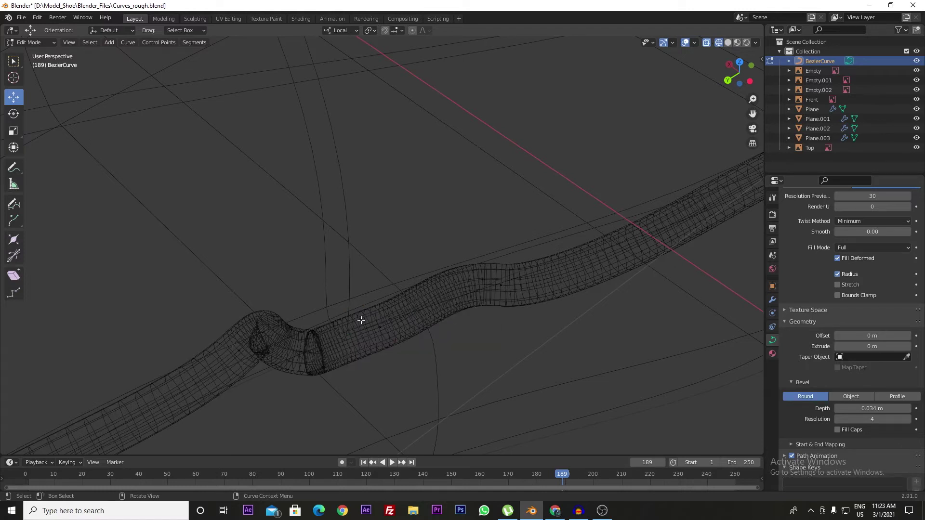
# - Delete the next control point in the remaining bump so the tube runs smoothly
pyautogui.moveTo(361, 320); pyautogui.dragTo(419, 278, button='middle')
pyautogui.click(404, 236)
pyautogui.press('x')
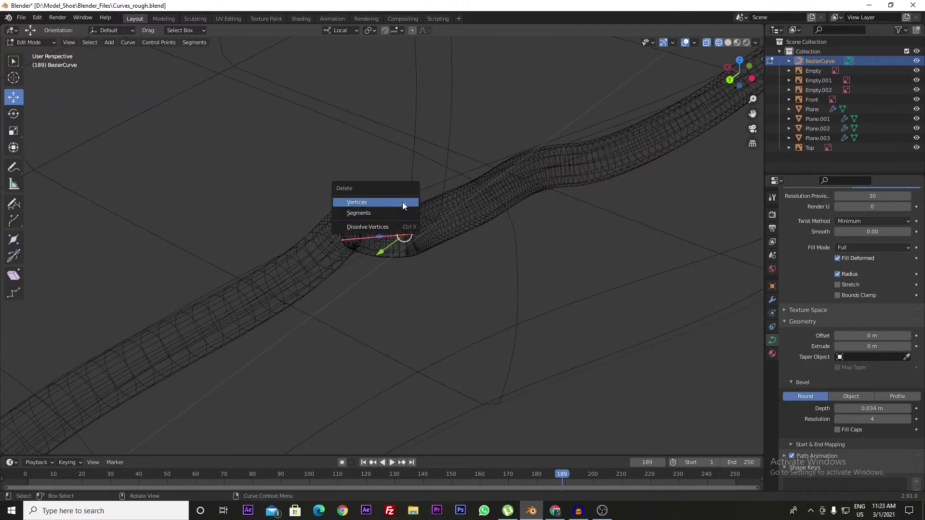
pyautogui.click(403, 201)
pyautogui.scroll(-2, 446, 234)
pyautogui.scroll(-3, 445, 238)
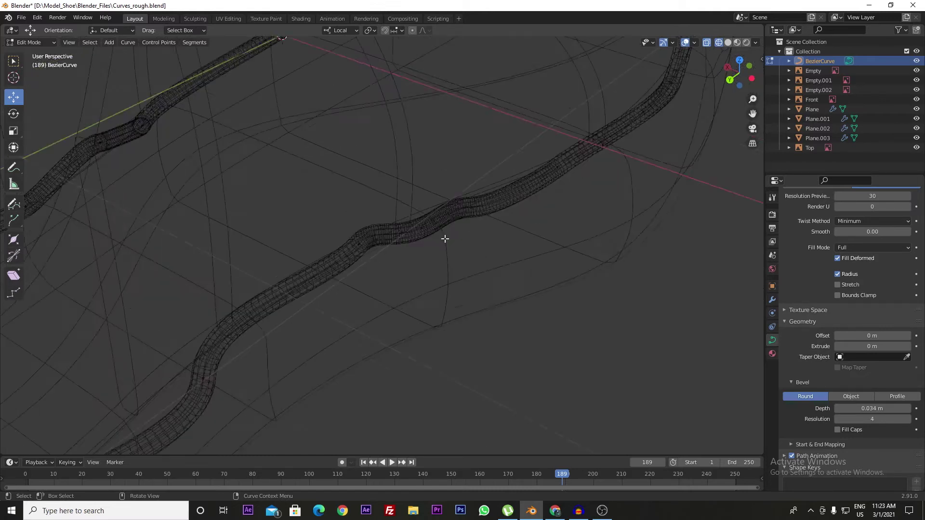
pyautogui.scroll(-3, 444, 240)
# - Return to Solid shading and delete the end points of the toe branch
pyautogui.press('z')
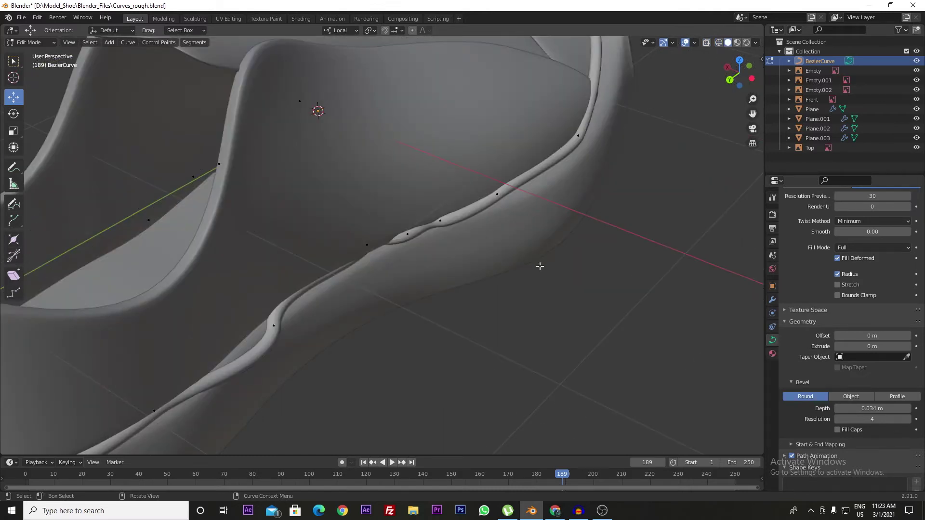
pyautogui.moveTo(539, 266)
pyautogui.mouseDown(button='middle')
pyautogui.moveTo(489, 244)
pyautogui.moveTo(495, 259)
pyautogui.moveTo(521, 268)
pyautogui.moveTo(510, 270)
pyautogui.mouseUp(button='middle')
pyautogui.scroll(-4, 521, 268)
pyautogui.scroll(2, 491, 279)
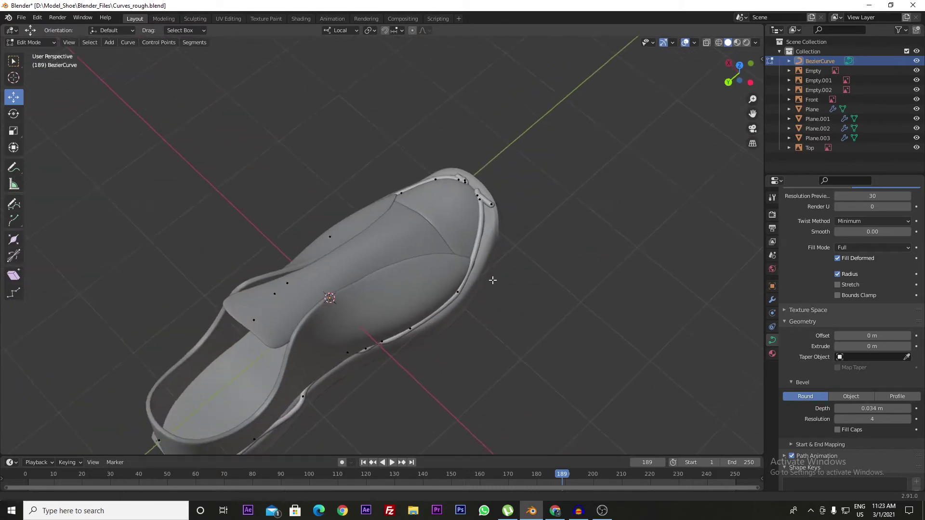
pyautogui.scroll(3, 489, 256)
pyautogui.scroll(3, 576, 206)
pyautogui.keyDown('shift'); pyautogui.moveTo(577, 206); pyautogui.dragTo(483, 264, button='middle'); pyautogui.keyUp('shift')
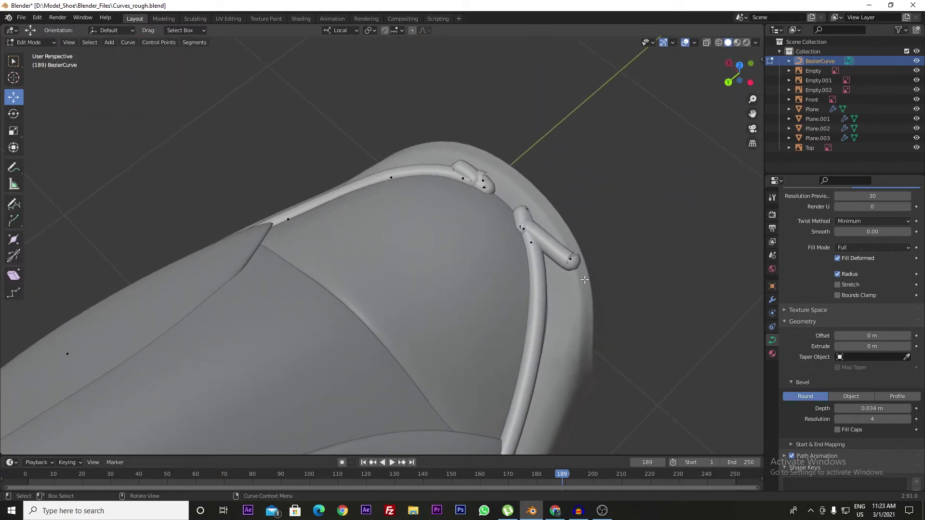
pyautogui.moveTo(584, 280); pyautogui.dragTo(556, 240)
pyautogui.press('x')
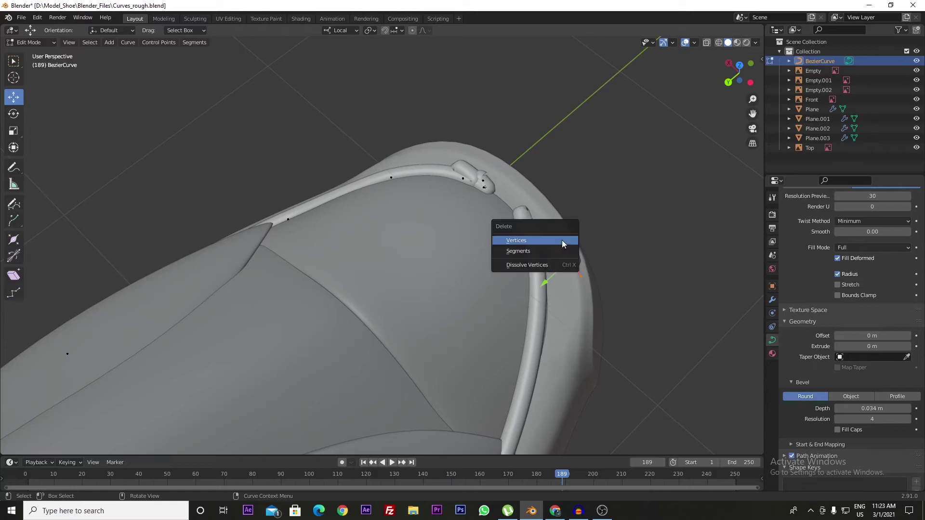
pyautogui.click(562, 240)
# - Delete the remaining branch point, tip point and stub at the toe
pyautogui.click(504, 222)
pyautogui.press('x')
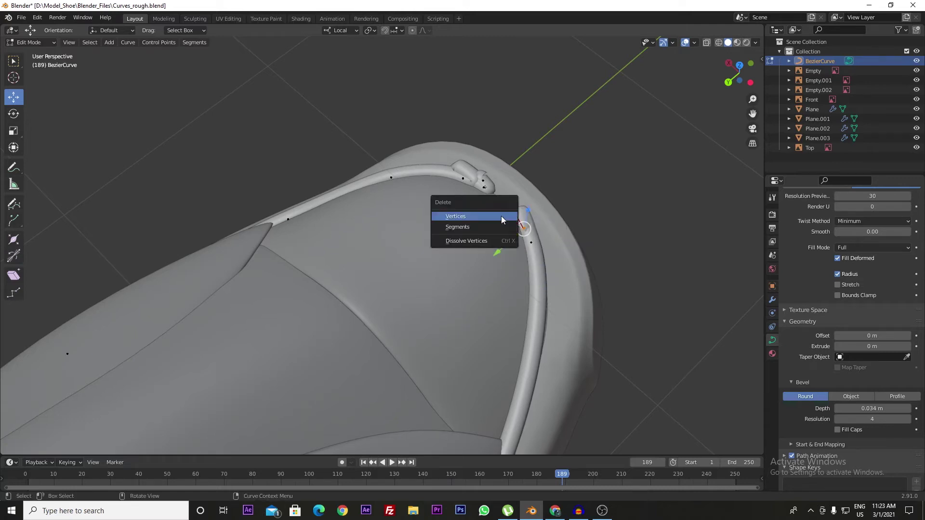
pyautogui.click(501, 217)
pyautogui.click(476, 182)
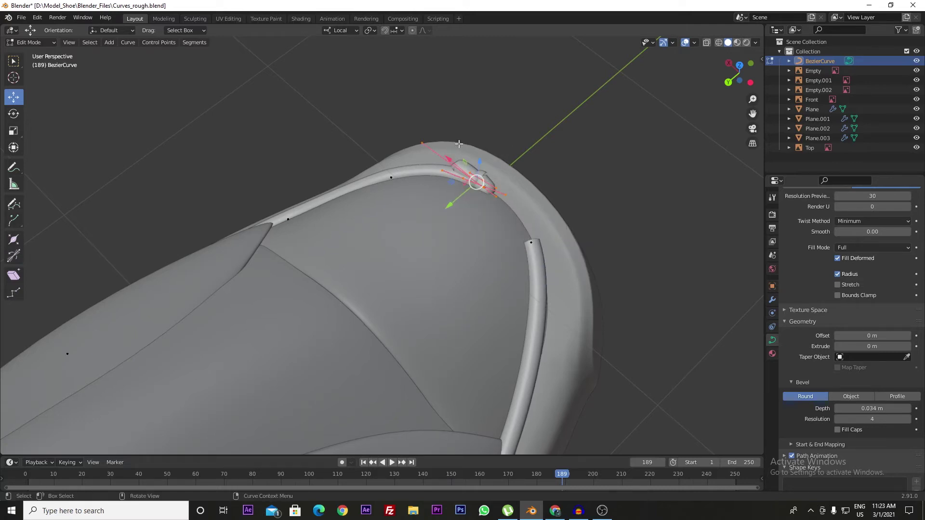
pyautogui.press('x')
pyautogui.click(460, 144)
pyautogui.press('b')
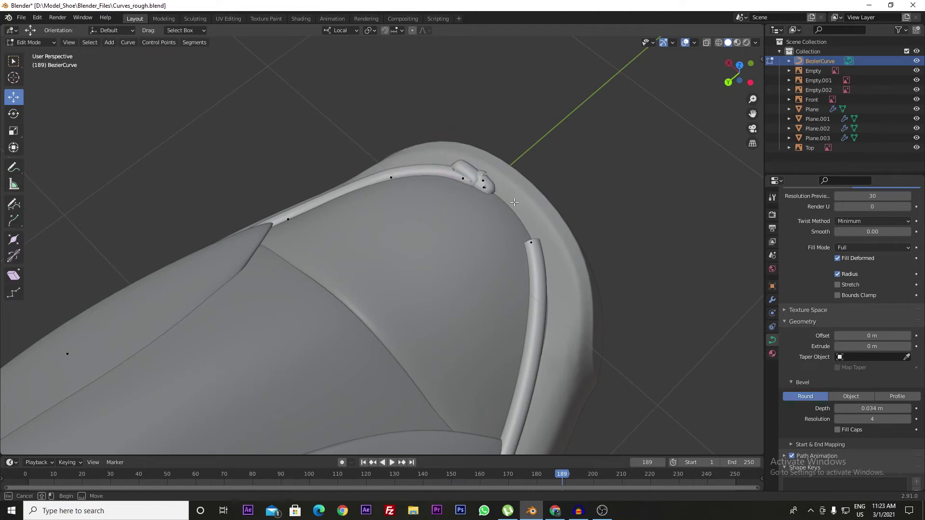
pyautogui.moveTo(479, 176); pyautogui.dragTo(481, 175)
pyautogui.press('x')
pyautogui.click(481, 175)
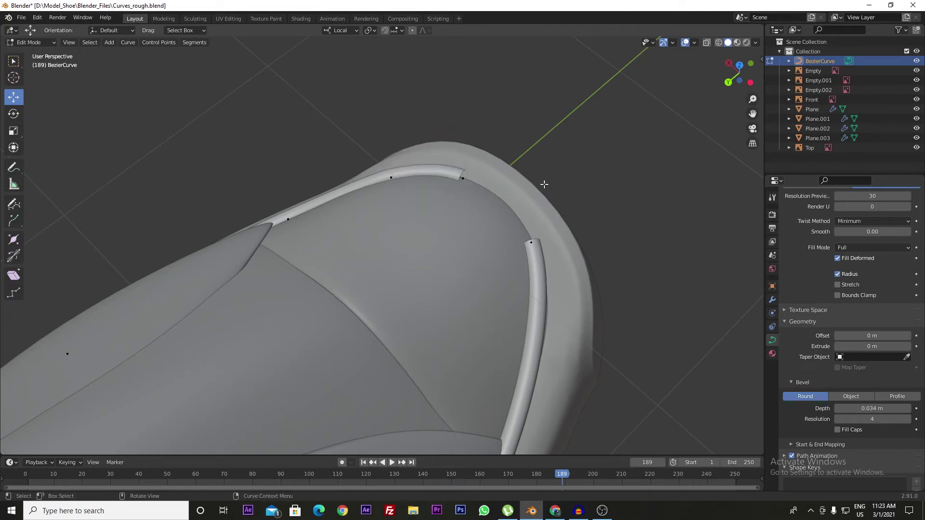
# - Select the upper and lower loose ends of the toe piping together
pyautogui.moveTo(542, 185)
pyautogui.mouseDown(button='middle')
pyautogui.moveTo(491, 197)
pyautogui.moveTo(471, 227)
pyautogui.mouseUp(button='middle')
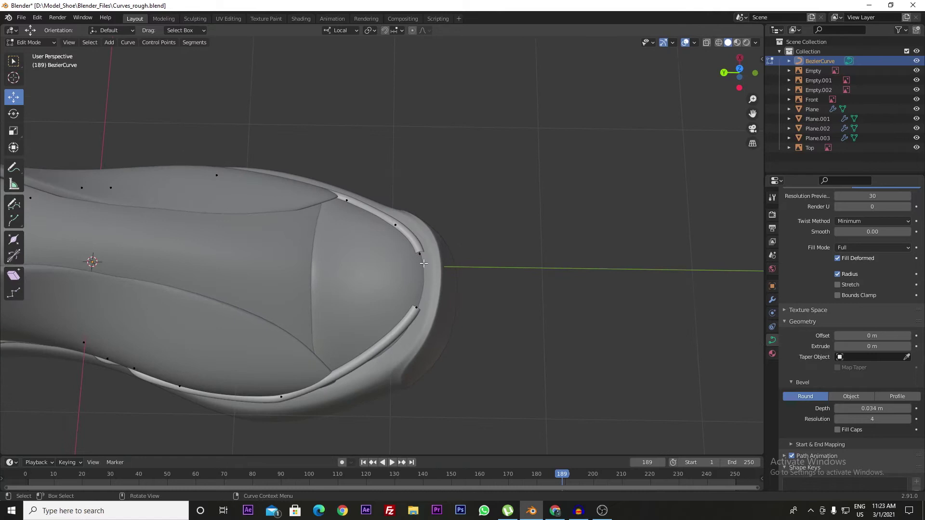
pyautogui.scroll(2, 424, 261)
pyautogui.scroll(1, 434, 259)
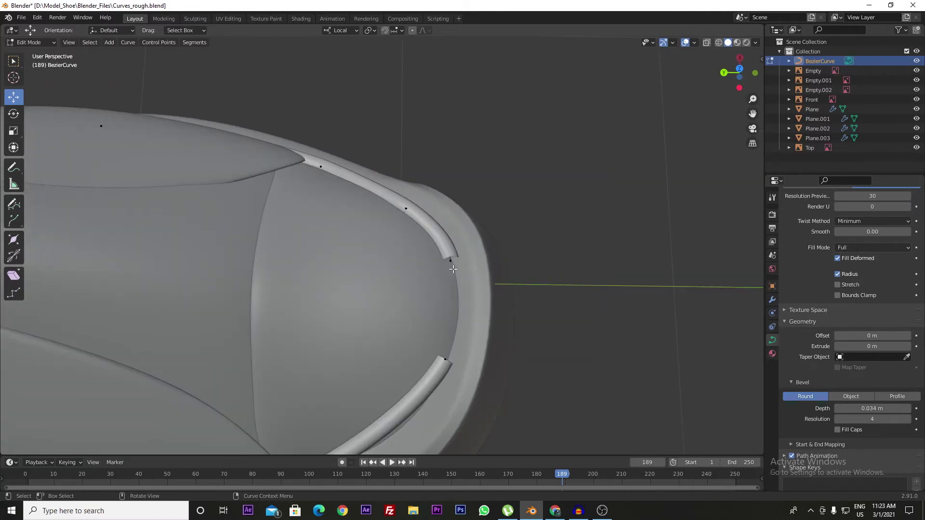
pyautogui.press('b')
pyautogui.moveTo(445, 255); pyautogui.dragTo(445, 255)
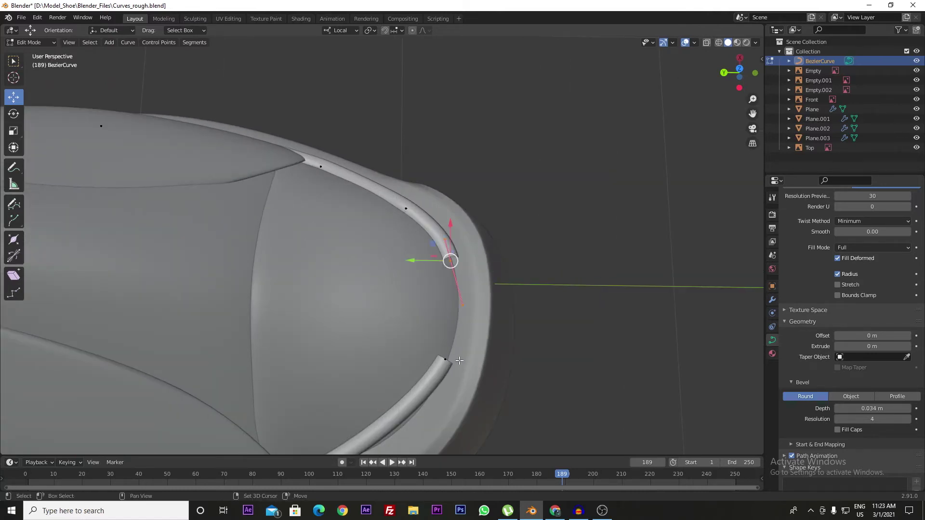
pyautogui.keyDown('shift'); pyautogui.click(424, 349); pyautogui.keyUp('shift')
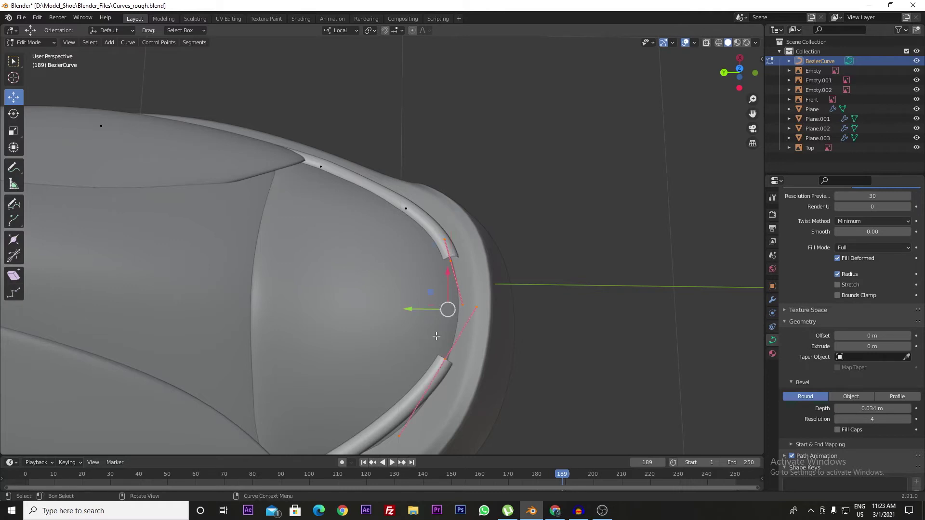
pyautogui.scroll(-3, 453, 313)
pyautogui.scroll(-3, 409, 309)
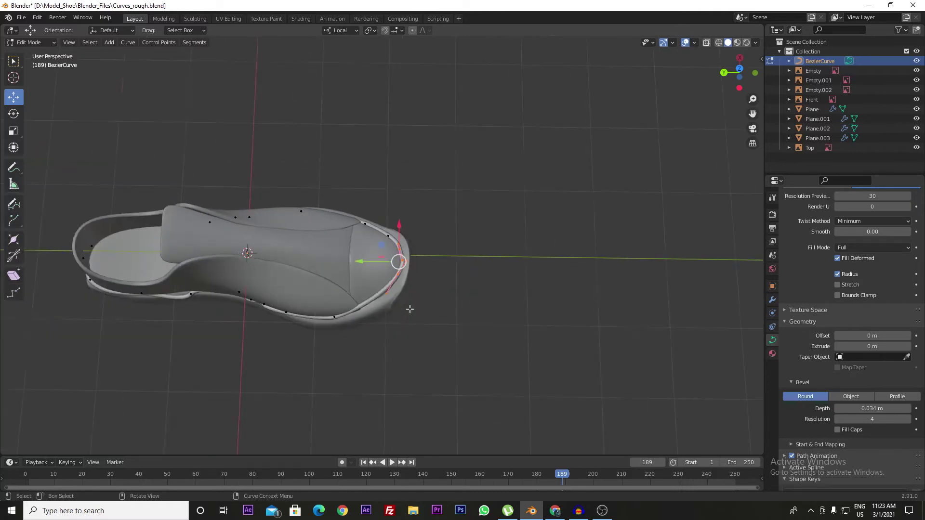
pyautogui.moveTo(288, 301); pyautogui.dragTo(402, 214, button='middle')
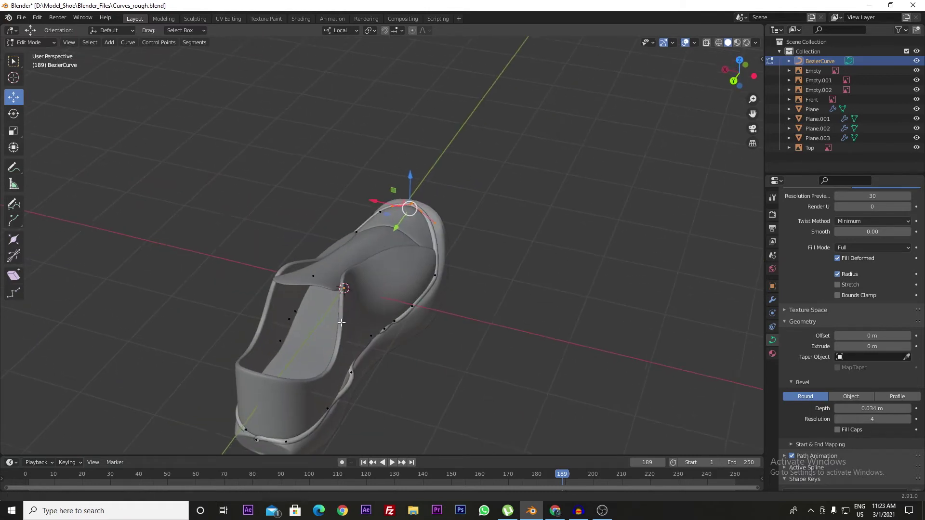
# - Delete the looped control point in the heel piping
pyautogui.scroll(4, 376, 264)
pyautogui.keyDown('shift'); pyautogui.moveTo(332, 295); pyautogui.dragTo(417, 251, button='middle'); pyautogui.keyUp('shift')
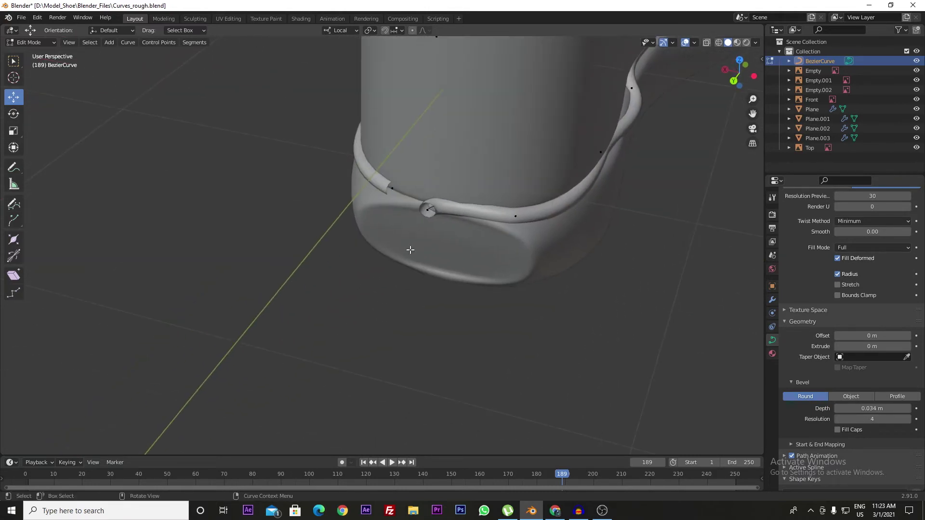
pyautogui.scroll(5, 417, 251)
pyautogui.scroll(-2, 507, 196)
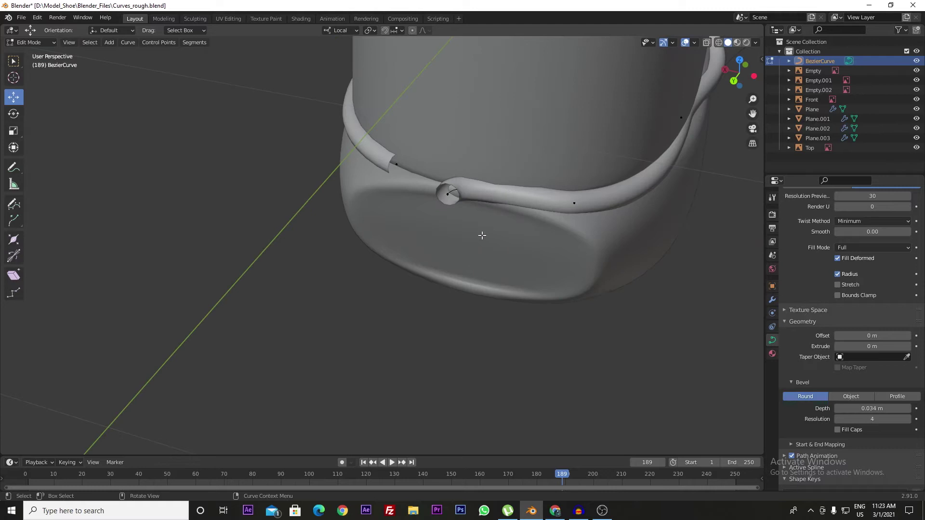
pyautogui.moveTo(430, 183); pyautogui.dragTo(465, 235)
pyautogui.moveTo(465, 235); pyautogui.dragTo(447, 207, button='middle')
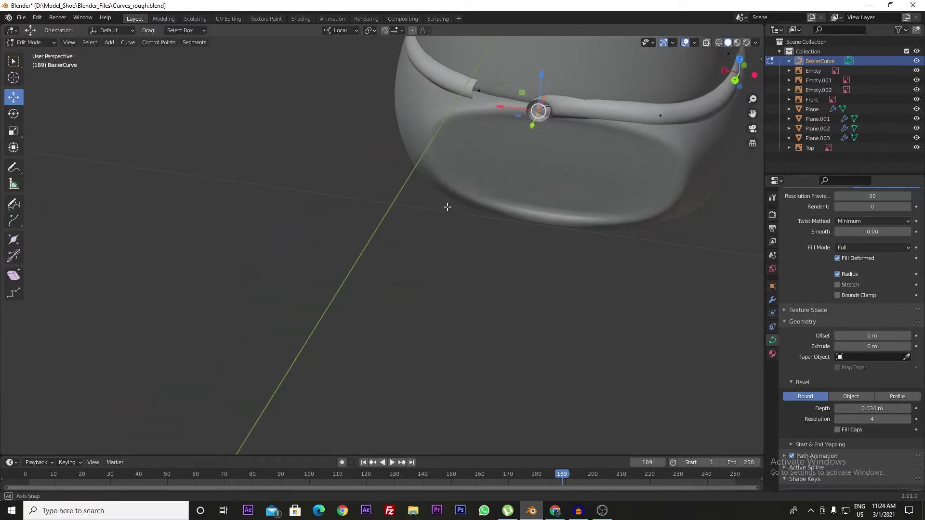
pyautogui.click(479, 92)
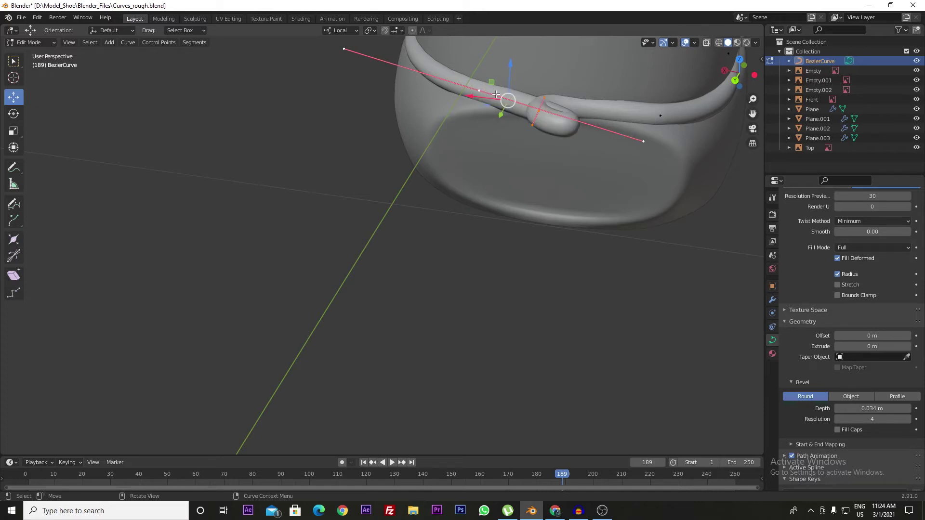
pyautogui.click(539, 150)
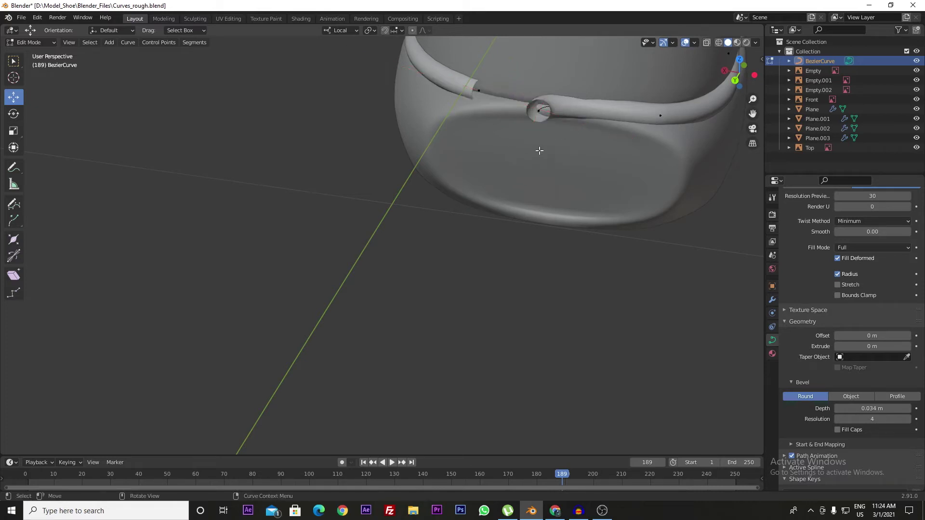
pyautogui.click(539, 111)
pyautogui.press('x')
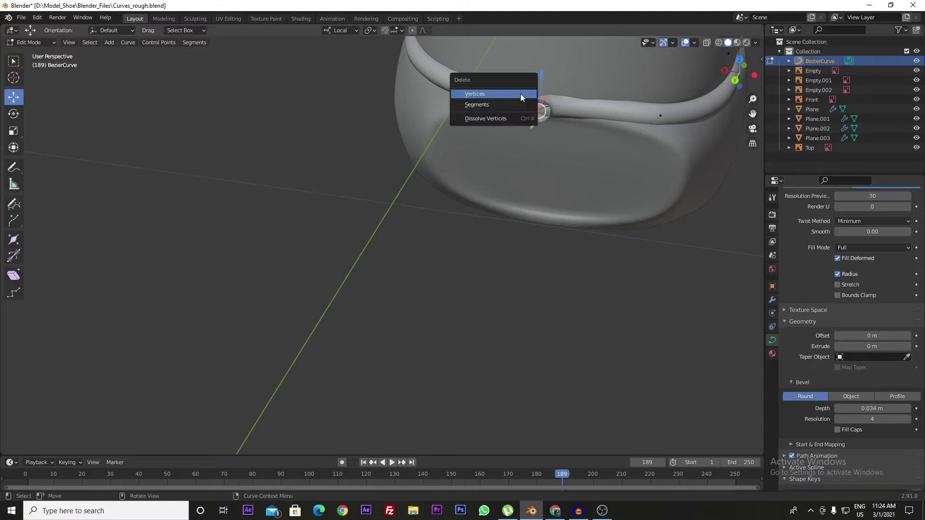
pyautogui.click(521, 94)
# - Join the two open heel piping ends with a new segment using F
pyautogui.click(660, 115)
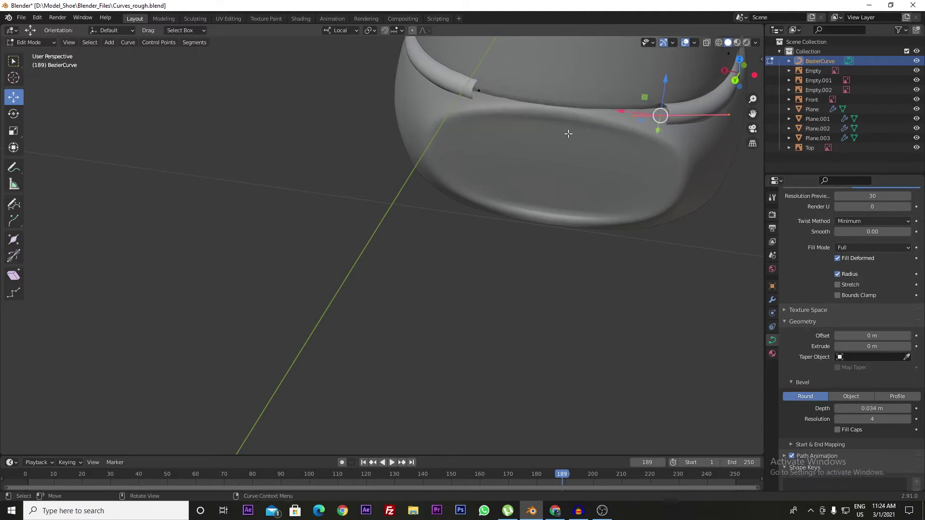
pyautogui.moveTo(554, 137); pyautogui.dragTo(461, 74)
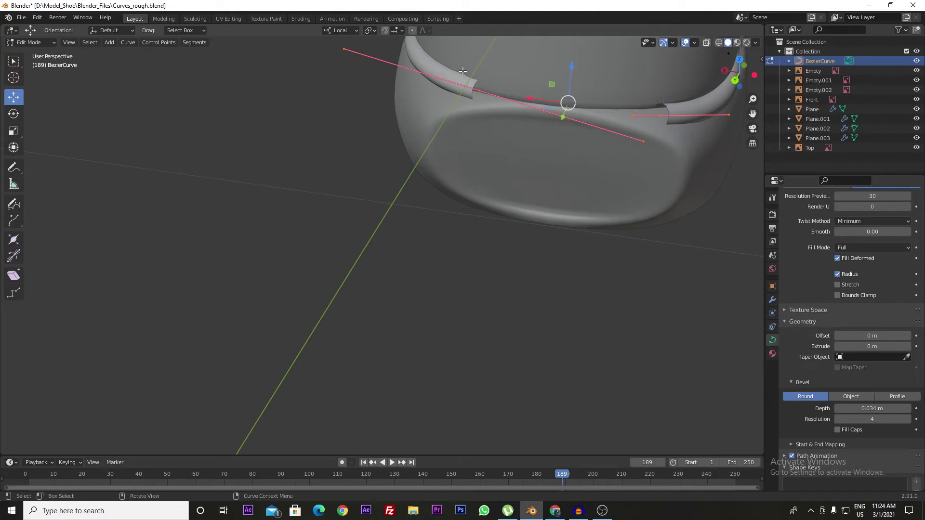
pyautogui.press('f')
pyautogui.scroll(-5, 561, 146)
pyautogui.moveTo(567, 172)
pyautogui.mouseDown(button='middle')
pyautogui.moveTo(298, 185)
pyautogui.moveTo(503, 238)
pyautogui.mouseUp(button='middle')
pyautogui.scroll(5, 504, 237)
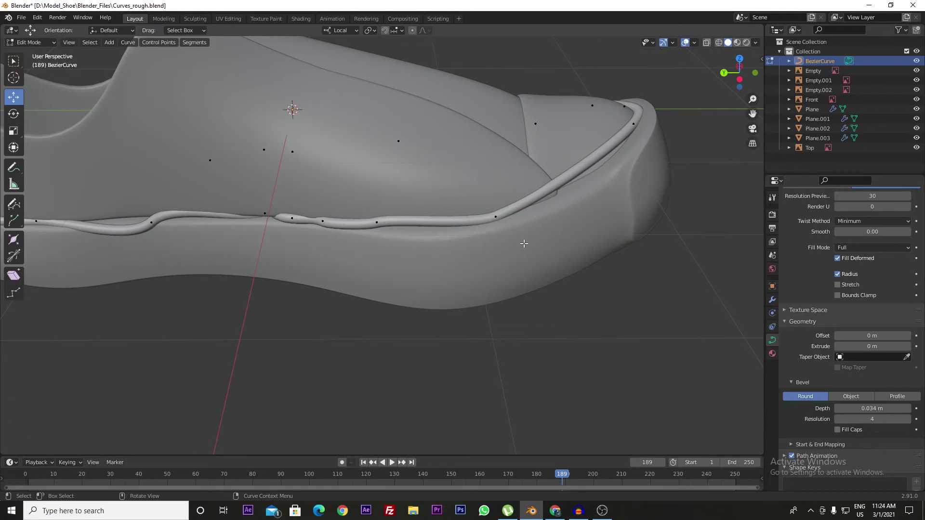
# - Lower a side-piping point's forward handle so the tube hugs the shoe surface
pyautogui.click(495, 217)
pyautogui.scroll(2, 515, 225)
pyautogui.moveTo(501, 213)
pyautogui.keyDown('shift'); pyautogui.mouseDown(button='middle')
pyautogui.moveTo(532, 157)
pyautogui.moveTo(501, 215)
pyautogui.mouseUp(button='middle'); pyautogui.keyUp('shift')
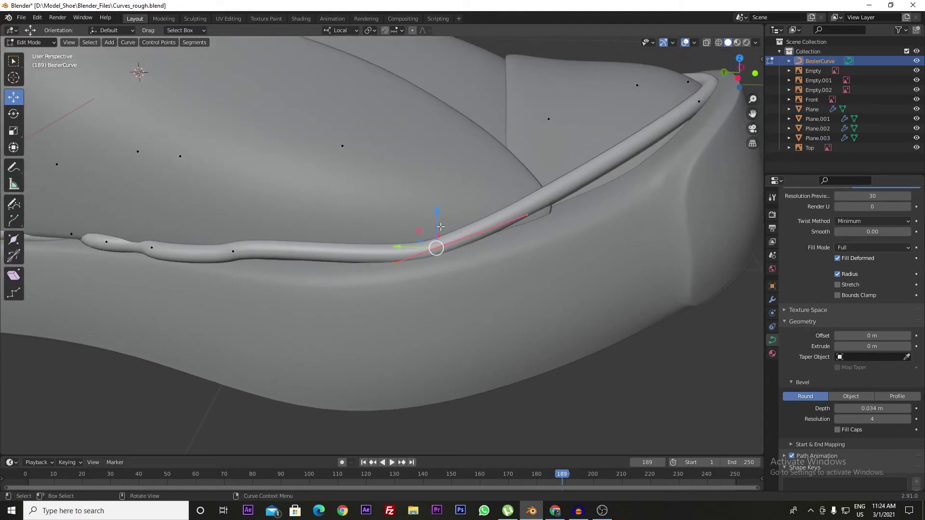
pyautogui.click(527, 216)
pyautogui.moveTo(529, 181); pyautogui.dragTo(515, 222)
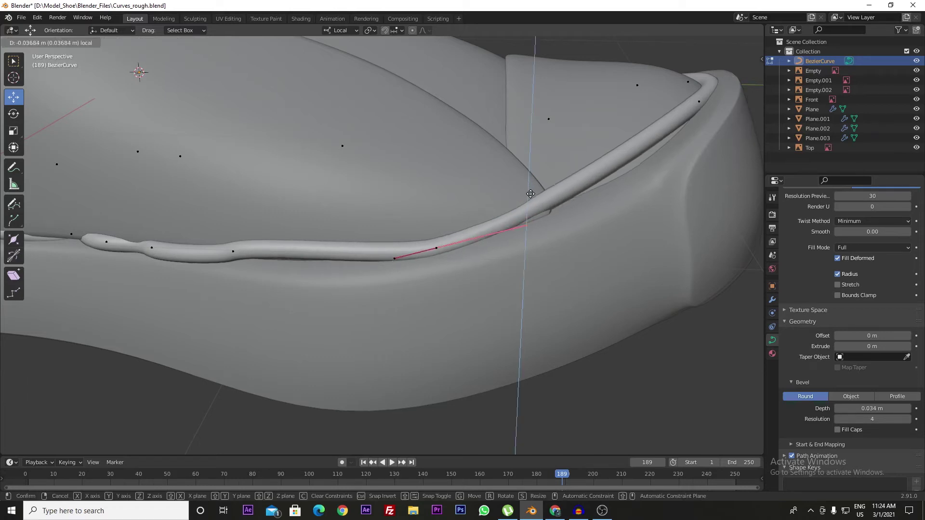
pyautogui.moveTo(515, 223); pyautogui.dragTo(510, 226, button='middle')
pyautogui.scroll(-2, 510, 226)
pyautogui.scroll(-2, 528, 237)
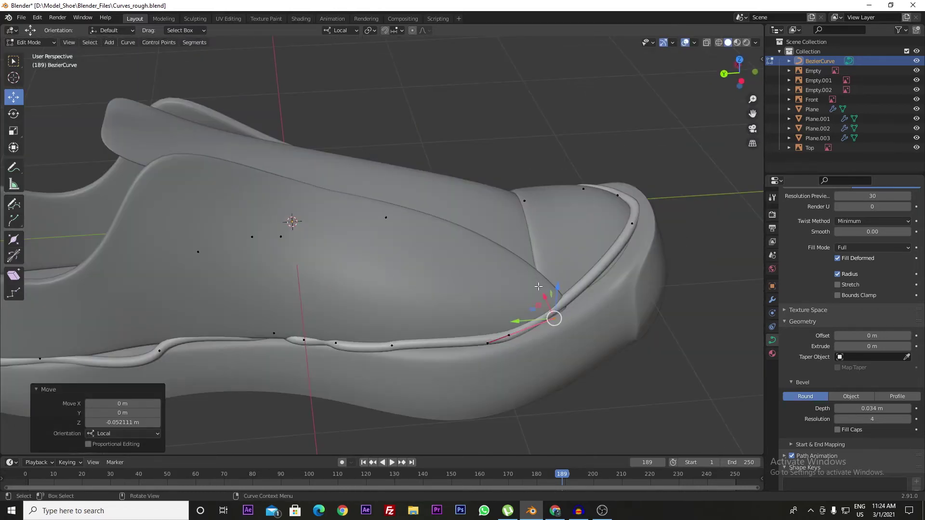
pyautogui.moveTo(539, 286); pyautogui.dragTo(494, 278, button='middle')
# - Slide the next control point and an upper point near the toe along the piping
pyautogui.click(544, 328)
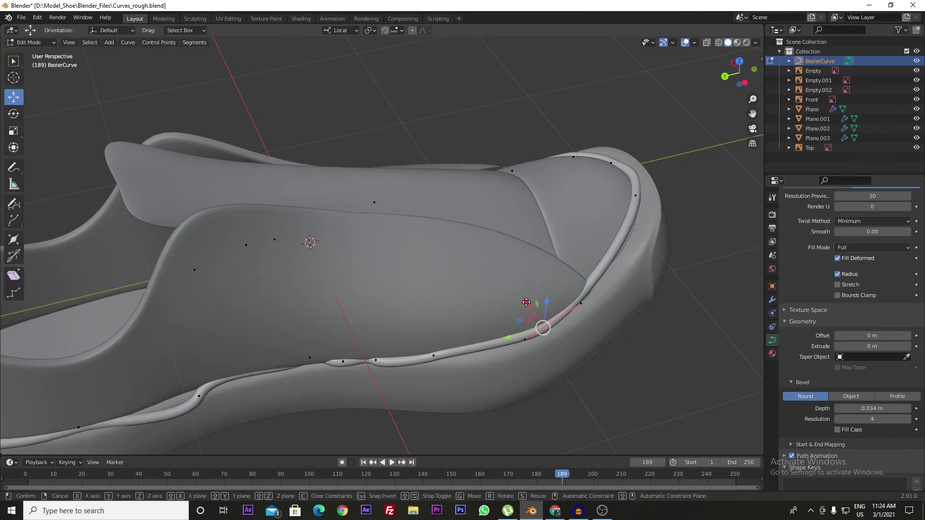
pyautogui.moveTo(525, 299); pyautogui.dragTo(633, 193)
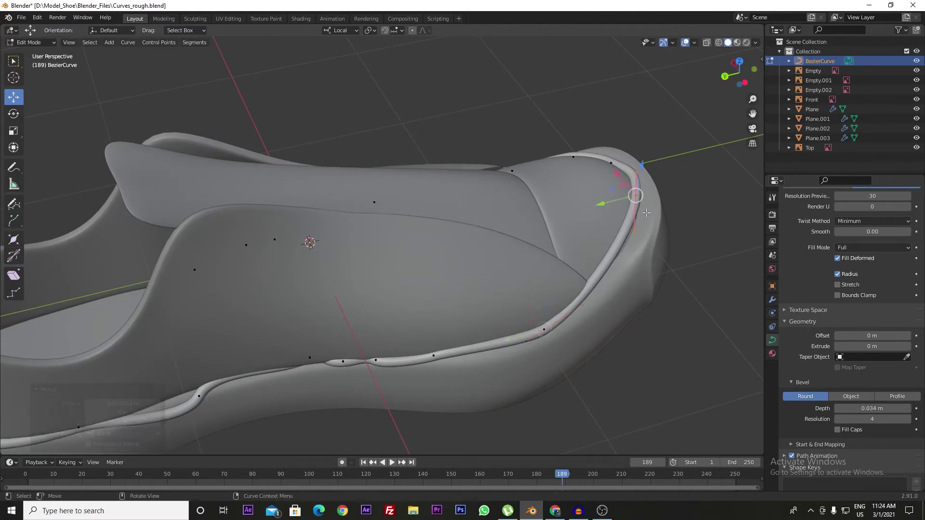
pyautogui.click(635, 194)
pyautogui.moveTo(634, 196); pyautogui.dragTo(622, 185)
pyautogui.moveTo(621, 186); pyautogui.dragTo(476, 267, button='middle')
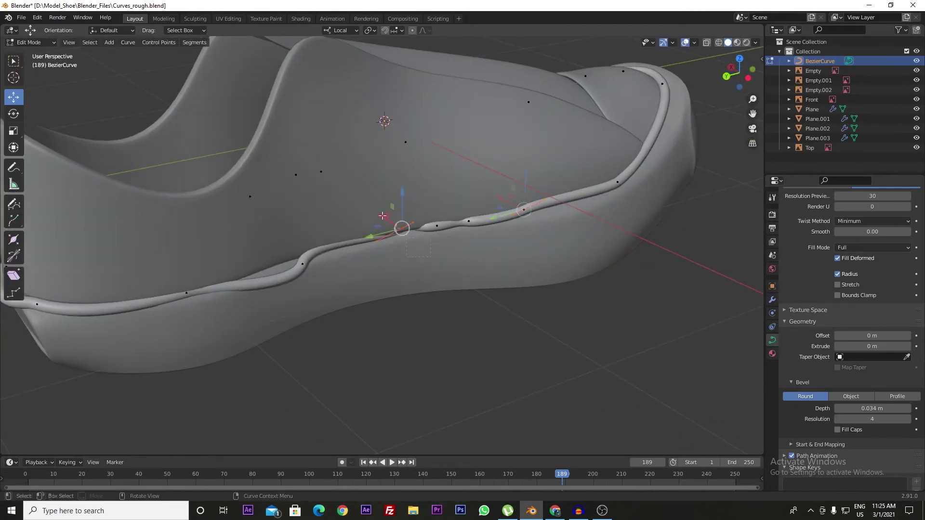
pyautogui.moveTo(383, 216); pyautogui.dragTo(389, 223)
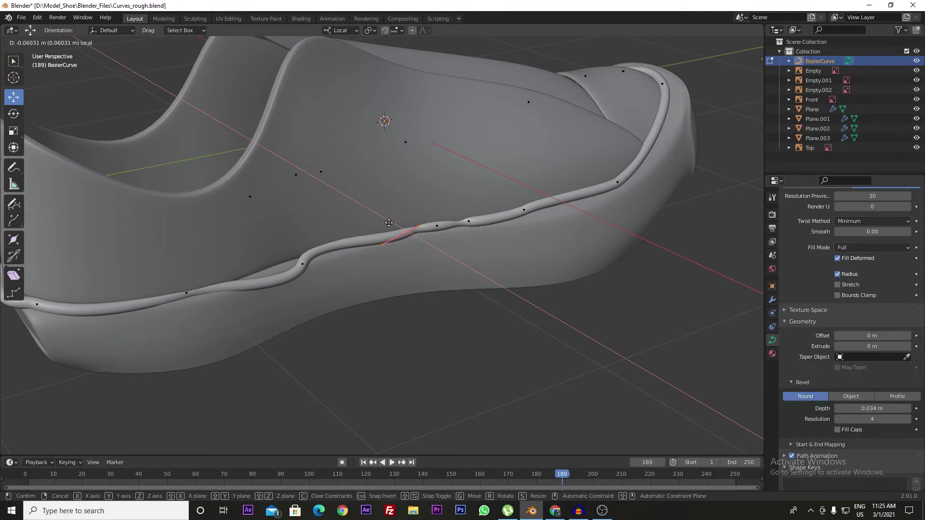
pyautogui.click(388, 222)
# - Try shifting a neighbouring point along the wavy piping, then undo the move
pyautogui.click(429, 215)
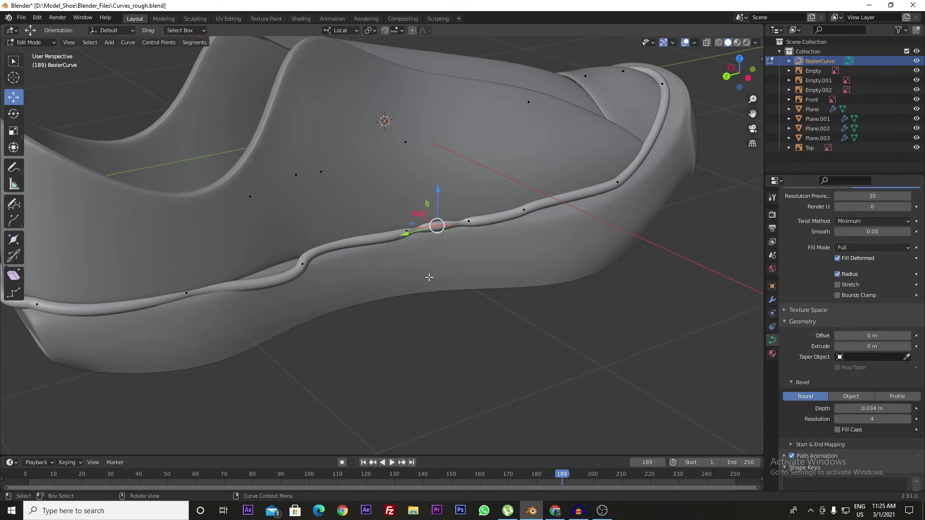
pyautogui.scroll(5, 429, 277)
pyautogui.moveTo(485, 226)
pyautogui.keyDown('shift'); pyautogui.mouseDown(button='middle')
pyautogui.moveTo(472, 224)
pyautogui.moveTo(493, 330)
pyautogui.moveTo(441, 276)
pyautogui.mouseUp(button='middle'); pyautogui.keyUp('shift')
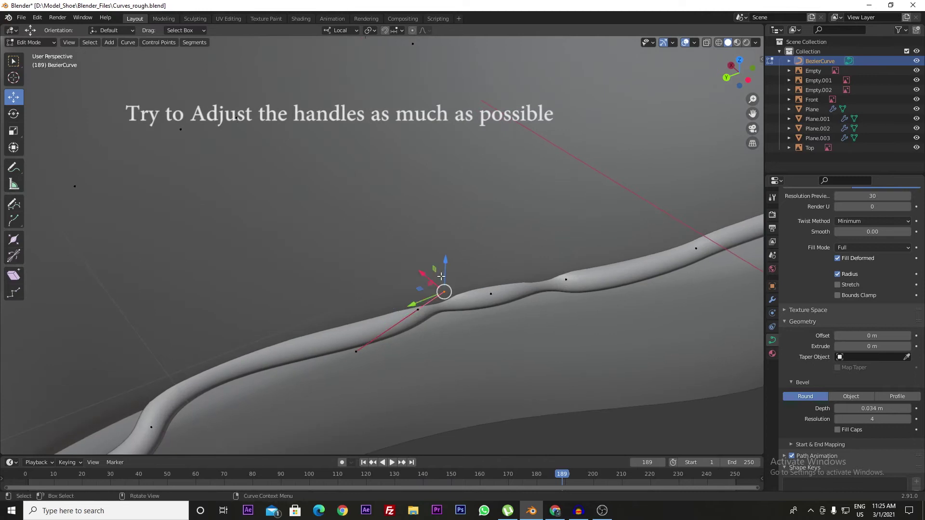
pyautogui.moveTo(428, 279); pyautogui.dragTo(462, 292)
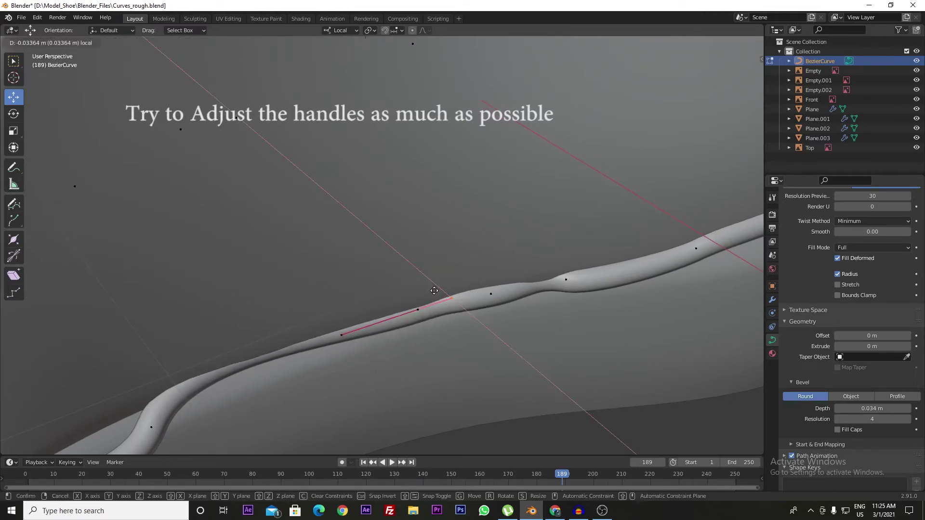
pyautogui.hotkey('ctrl', 'z')
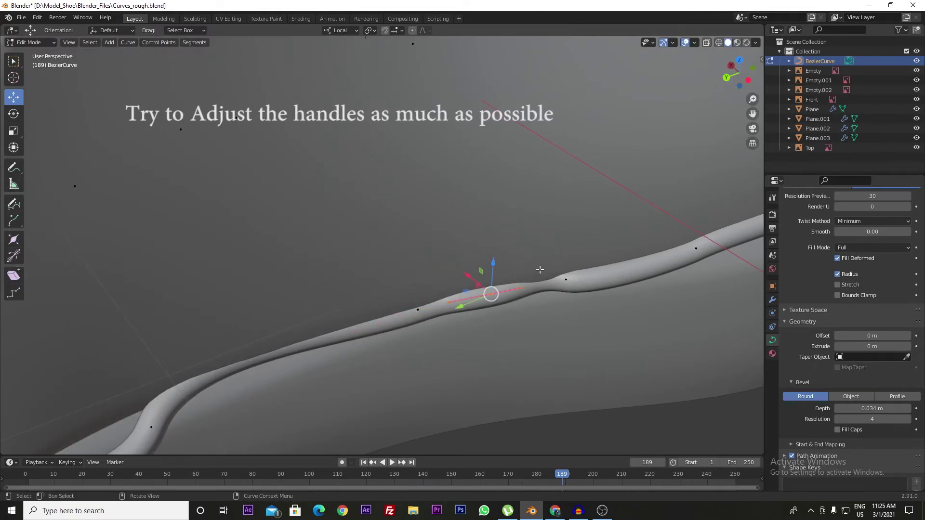
# - Reposition the left handle of the neighbouring control point to smooth the tube
pyautogui.click(577, 289)
pyautogui.click(537, 274)
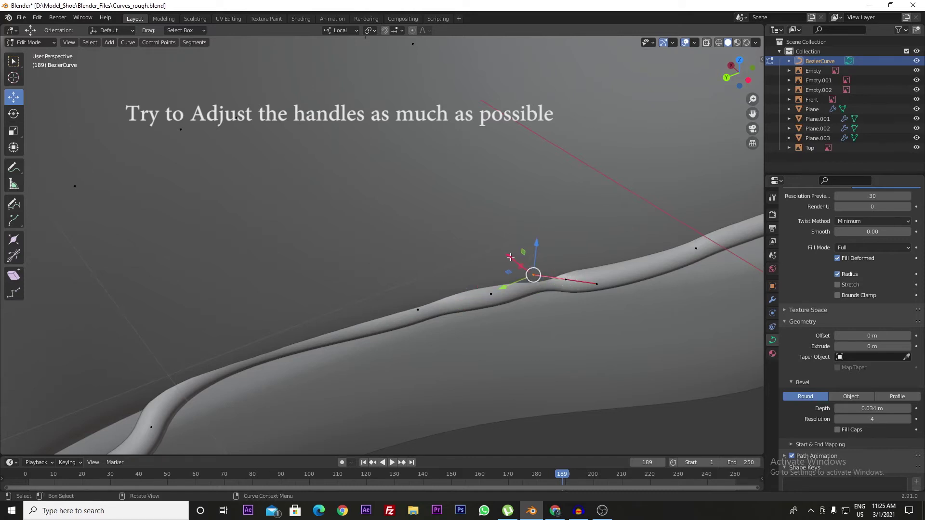
pyautogui.press('g')
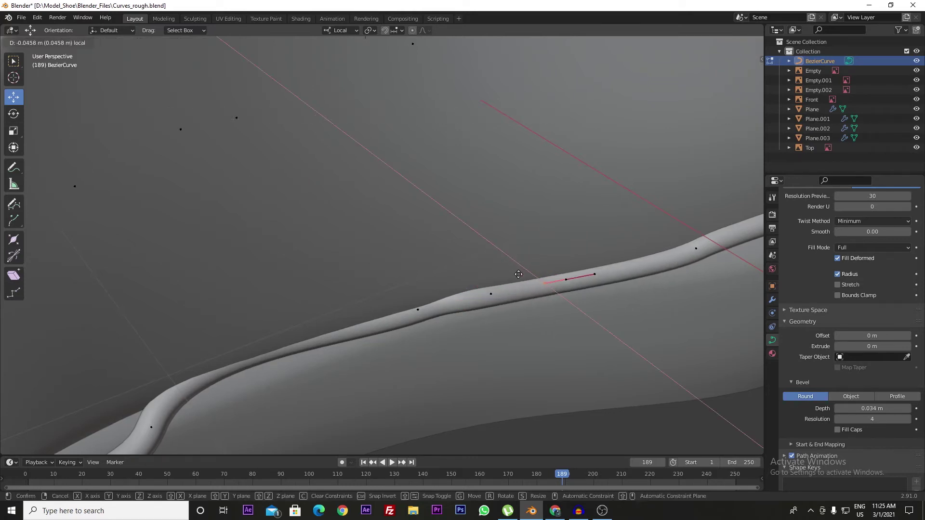
pyautogui.click(503, 288)
pyautogui.moveTo(494, 305); pyautogui.dragTo(483, 307, button='middle')
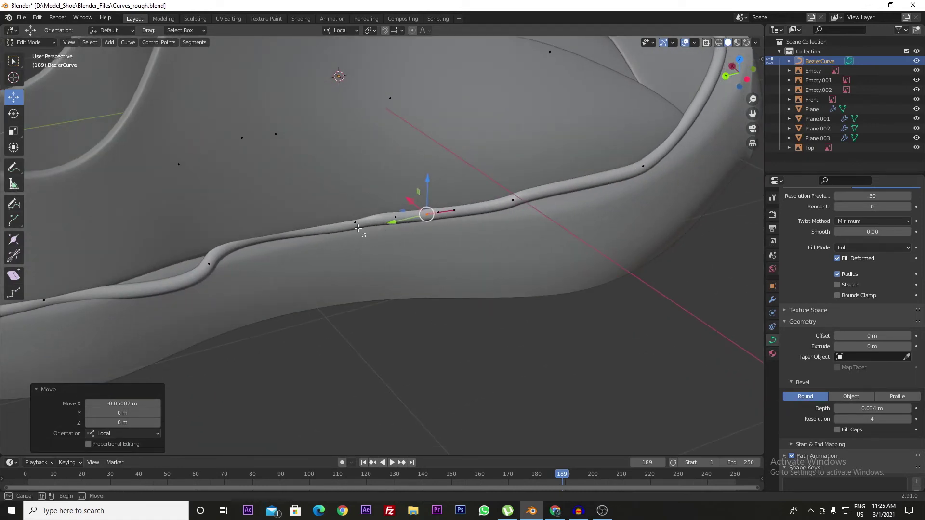
# - Shorten the left handle of another piping control point toward its point
pyautogui.click(355, 222)
pyautogui.scroll(2, 347, 226)
pyautogui.click(290, 228)
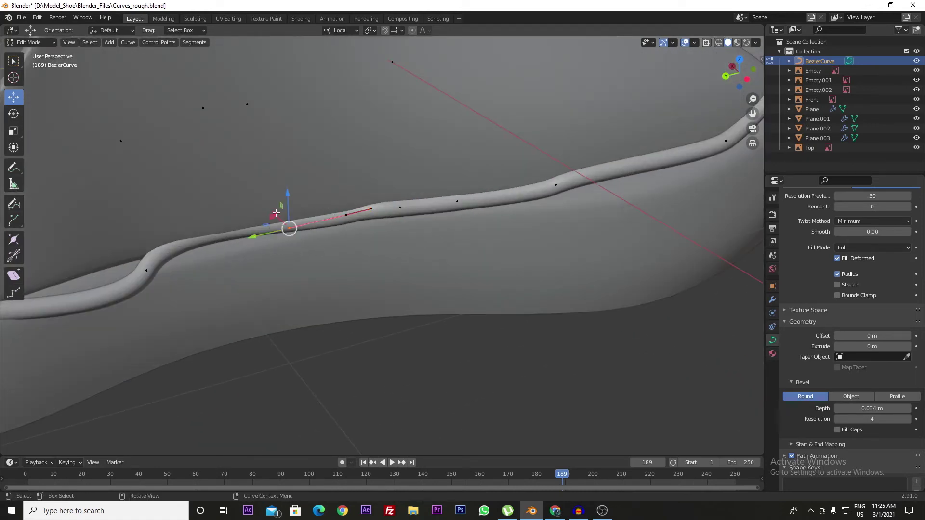
pyautogui.press('s')
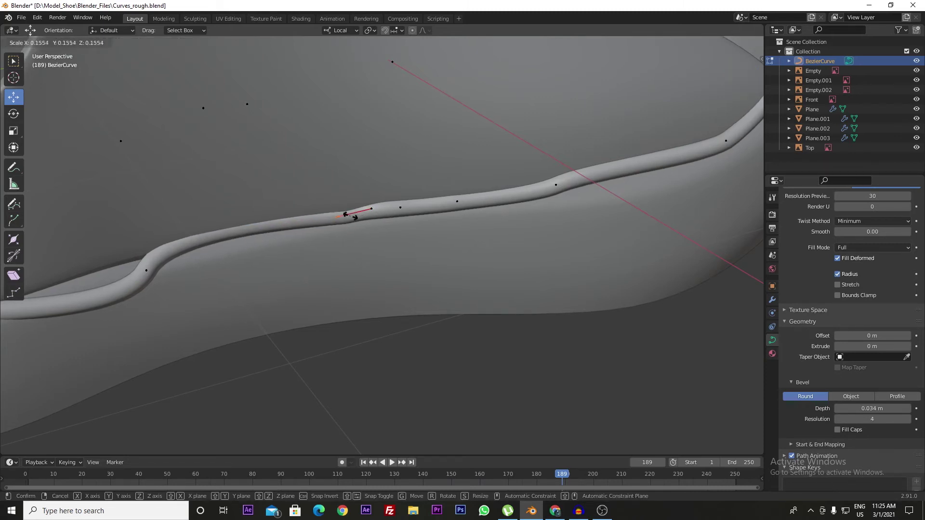
pyautogui.click(353, 216)
pyautogui.moveTo(354, 216)
pyautogui.mouseDown(button='middle')
pyautogui.moveTo(374, 210)
pyautogui.moveTo(380, 220)
pyautogui.mouseUp(button='middle')
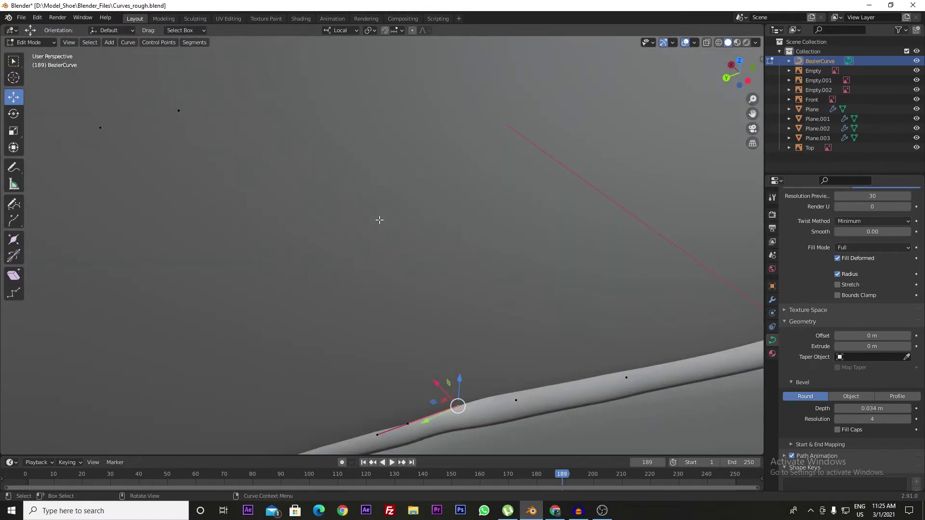
# - Frame the selected piping point and move it to ease the kink
pyautogui.press('KP_Decimal')
pyautogui.scroll(-2, 450, 260)
pyautogui.scroll(-2, 451, 260)
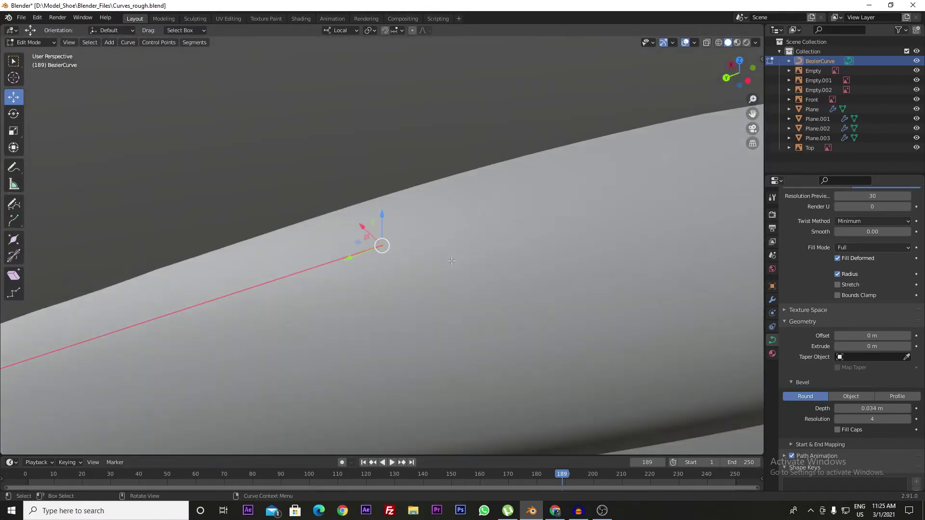
pyautogui.scroll(-2, 450, 260)
pyautogui.moveTo(451, 260)
pyautogui.mouseDown(button='middle')
pyautogui.moveTo(384, 265)
pyautogui.moveTo(394, 274)
pyautogui.mouseUp(button='middle')
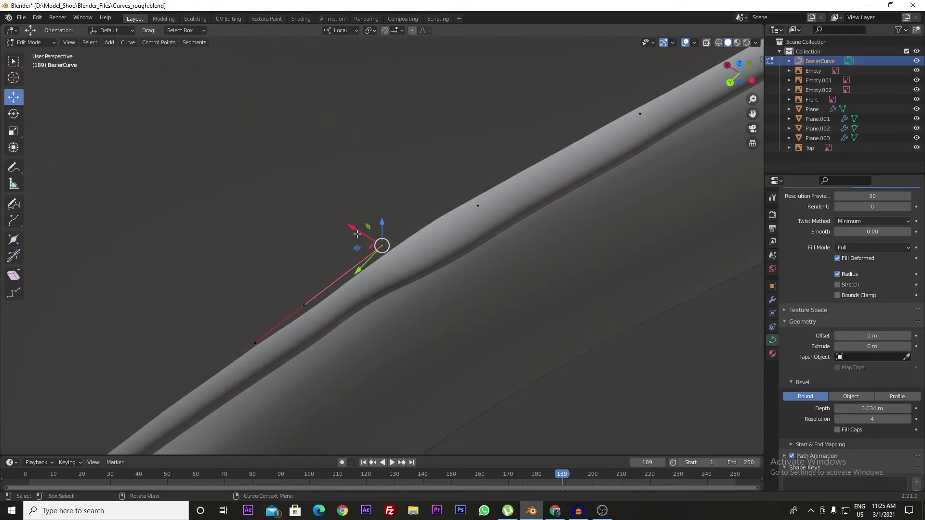
pyautogui.moveTo(356, 234); pyautogui.dragTo(397, 295, button='middle')
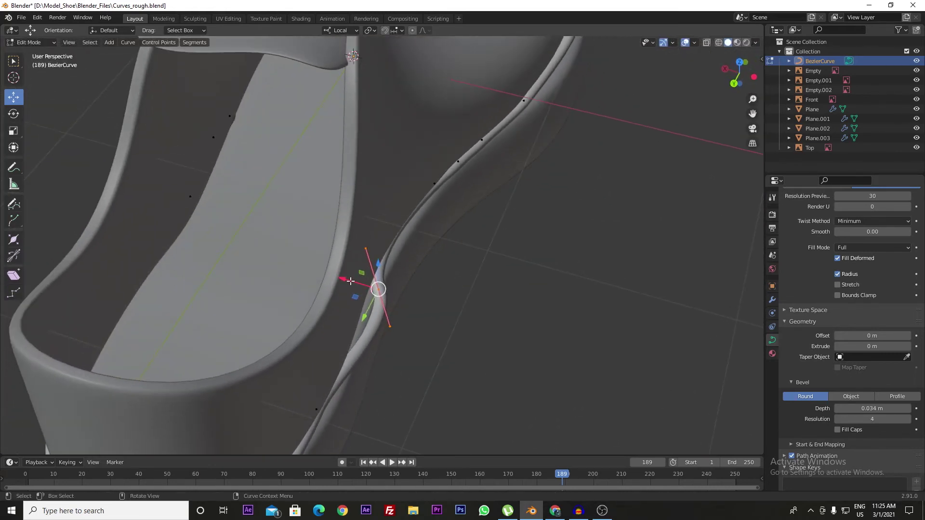
pyautogui.press('g')
pyautogui.click(337, 281)
pyautogui.moveTo(338, 281); pyautogui.dragTo(328, 238, button='middle')
# - Raise the control point about 0.08 m along the Z axis
pyautogui.press('g')
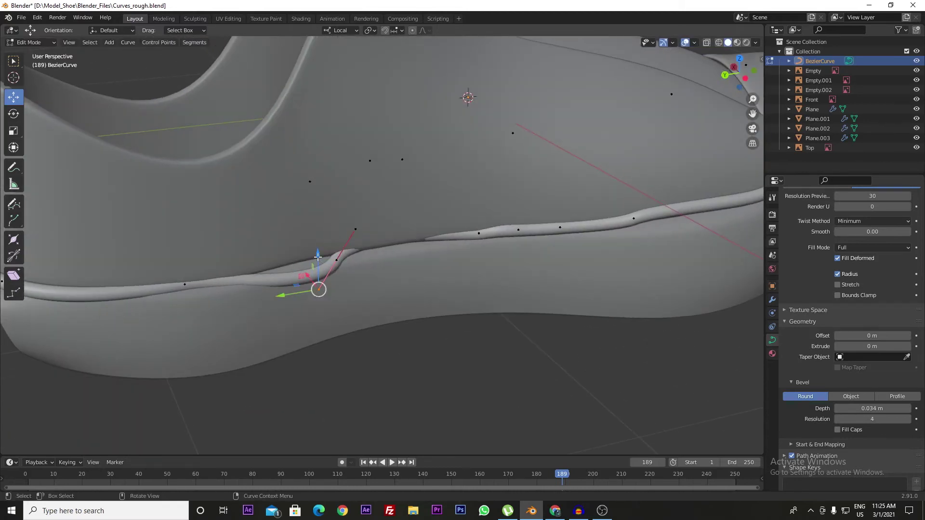
pyautogui.press('z')
pyautogui.click(312, 238)
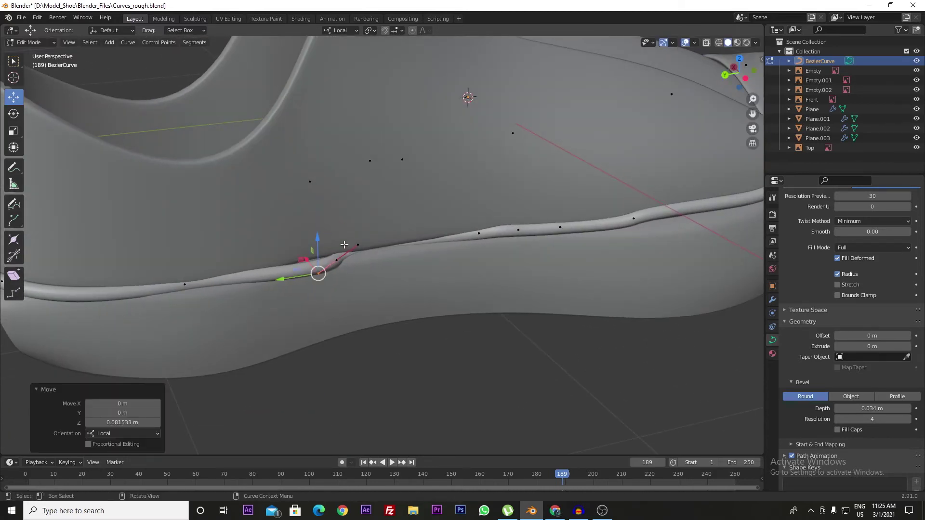
pyautogui.scroll(2, 339, 255)
# - Move one handle of the next point and shrink its opposite handle to about half
pyautogui.click(316, 267)
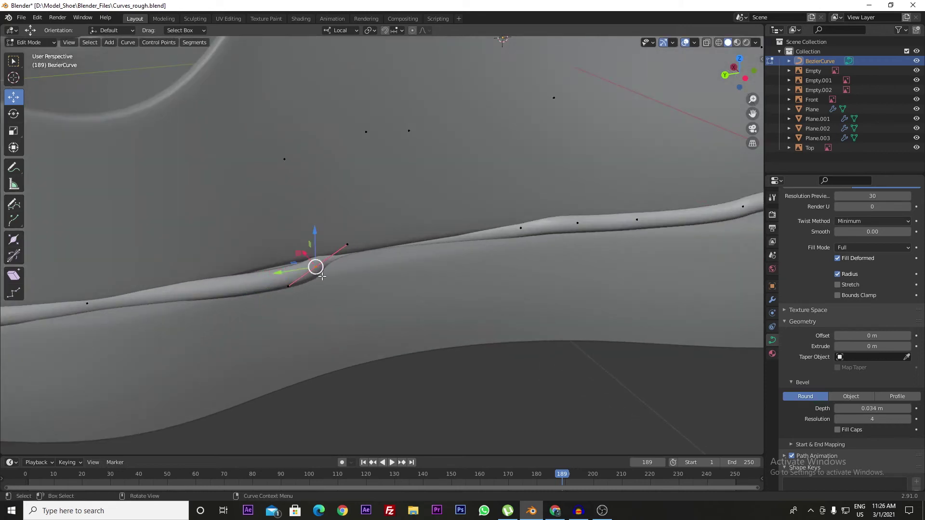
pyautogui.moveTo(335, 235); pyautogui.dragTo(348, 253)
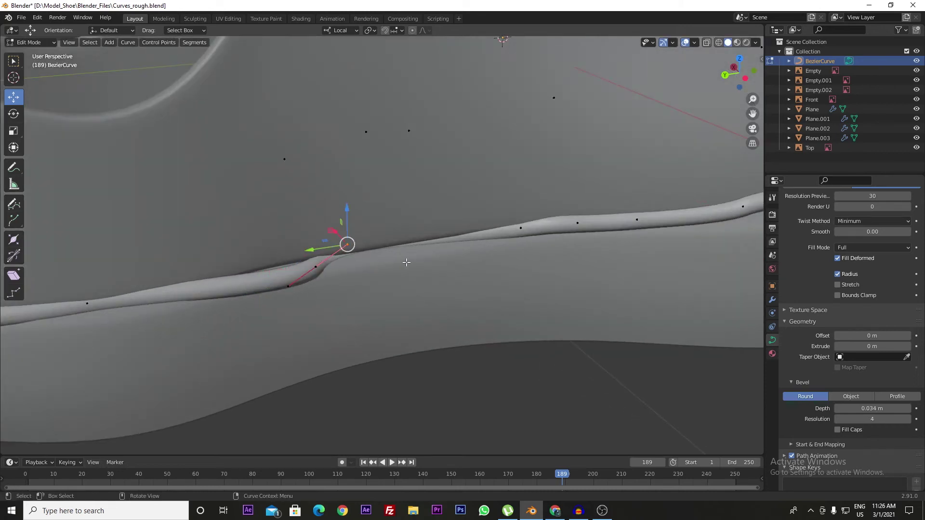
pyautogui.press('g')
pyautogui.click(363, 299)
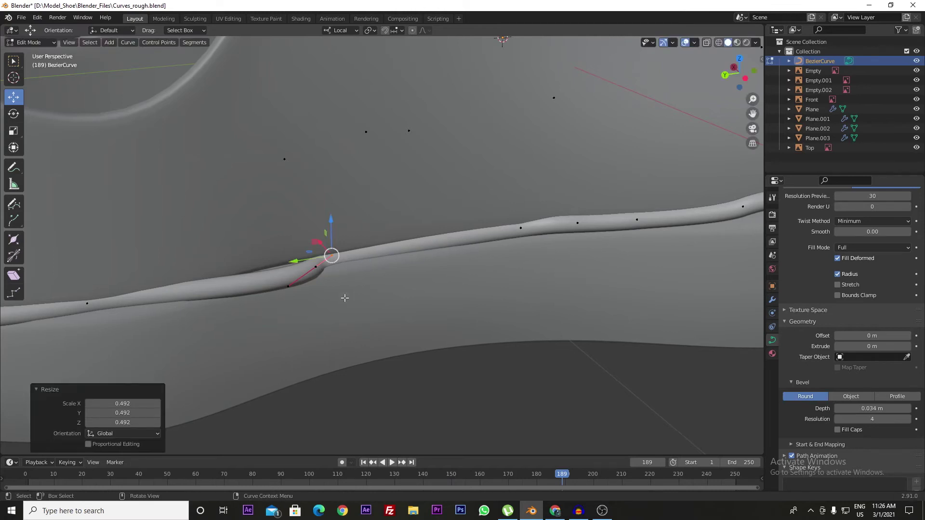
pyautogui.moveTo(301, 304); pyautogui.dragTo(264, 266)
pyautogui.press('s')
pyautogui.click(326, 286)
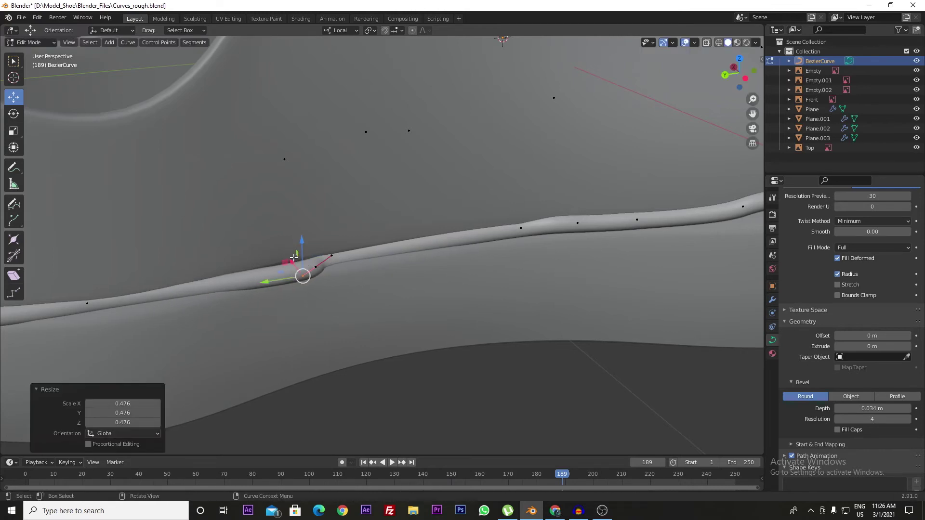
# - Slide the upper handle along its X axis and nudge the point slightly
pyautogui.moveTo(342, 295); pyautogui.dragTo(319, 237, button='middle')
pyautogui.click(329, 253)
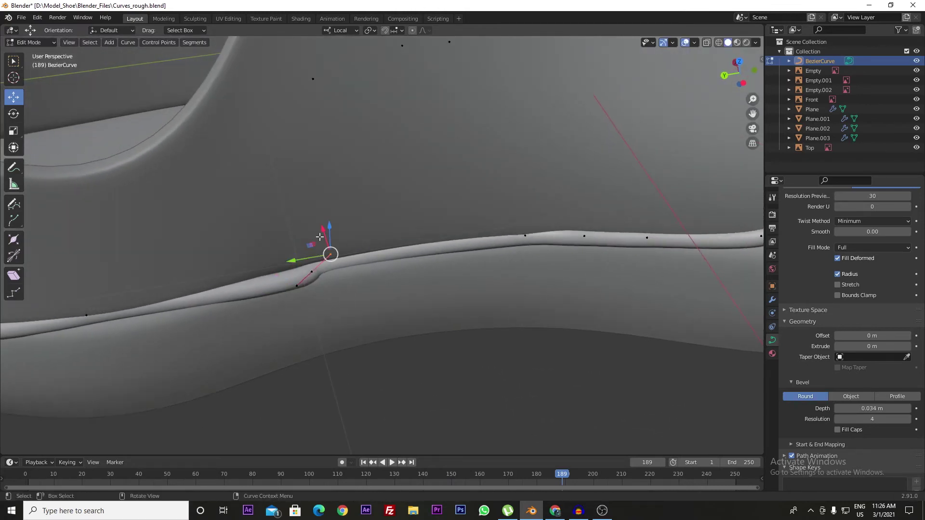
pyautogui.press('g')
pyautogui.press('x')
pyautogui.press('x')
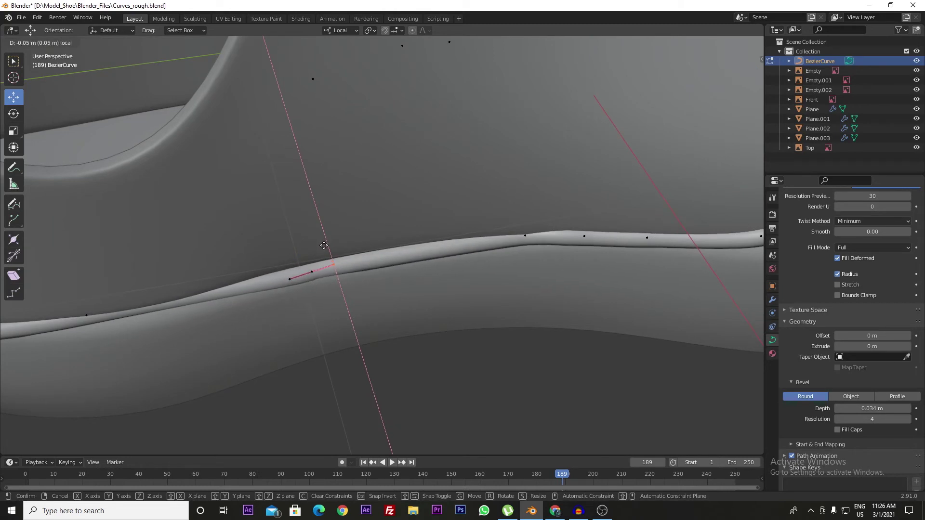
pyautogui.click(325, 245)
pyautogui.moveTo(325, 244)
pyautogui.mouseDown(button='middle')
pyautogui.moveTo(520, 275)
pyautogui.moveTo(541, 252)
pyautogui.mouseUp(button='middle')
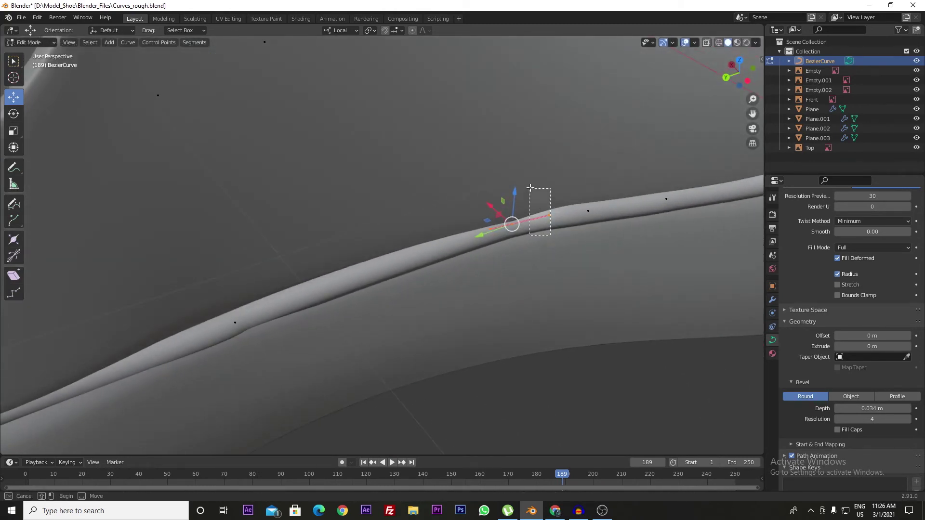
pyautogui.moveTo(528, 200); pyautogui.dragTo(531, 205)
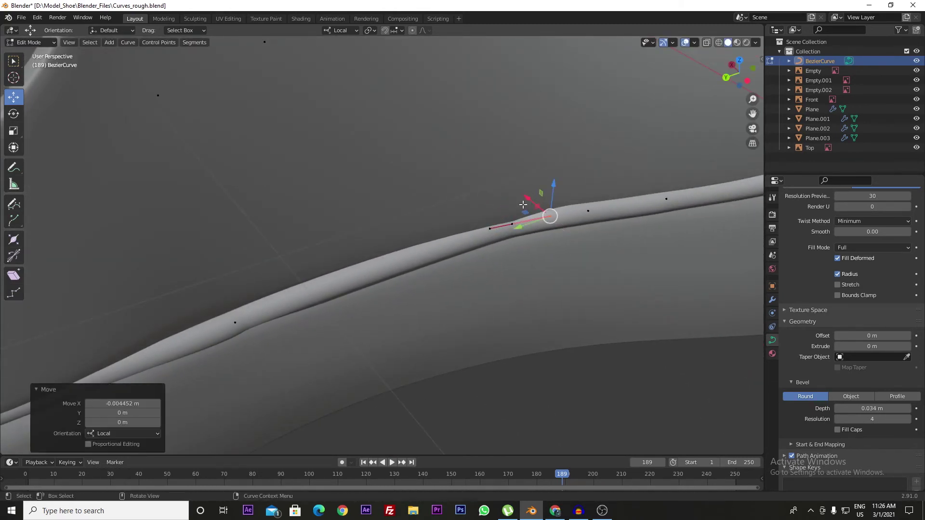
pyautogui.moveTo(533, 264)
pyautogui.mouseDown()
pyautogui.moveTo(487, 215)
pyautogui.moveTo(495, 214)
pyautogui.mouseUp()
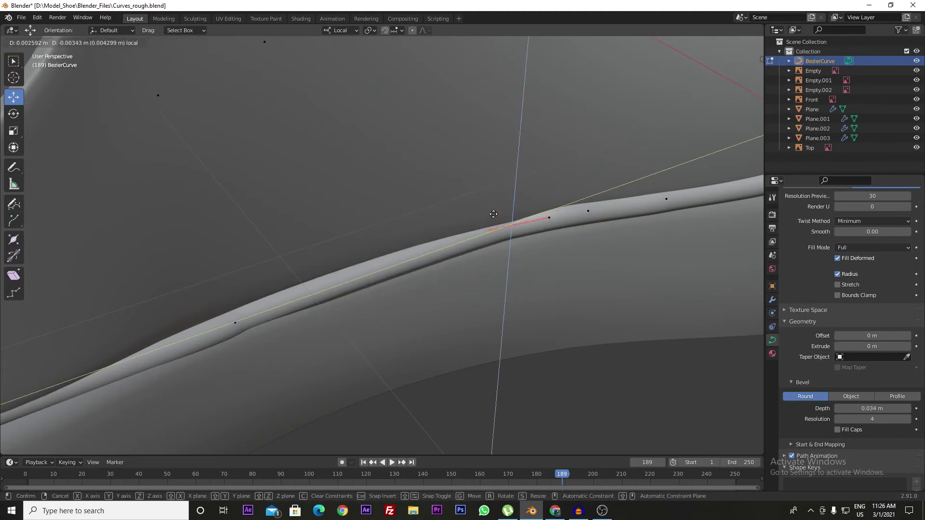
pyautogui.click(494, 214)
pyautogui.moveTo(495, 214); pyautogui.dragTo(224, 302, button='middle')
# - Reposition the handle end of the side piping point
pyautogui.click(161, 314)
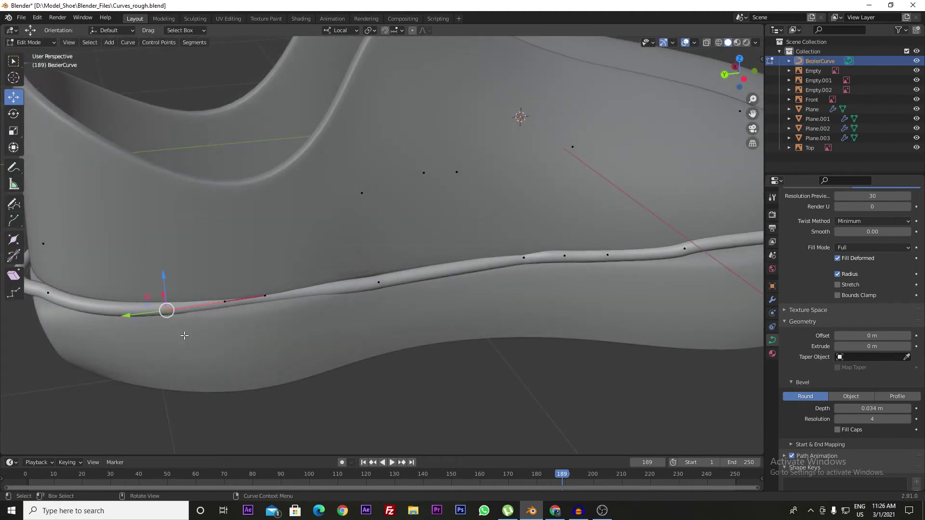
pyautogui.press('g')
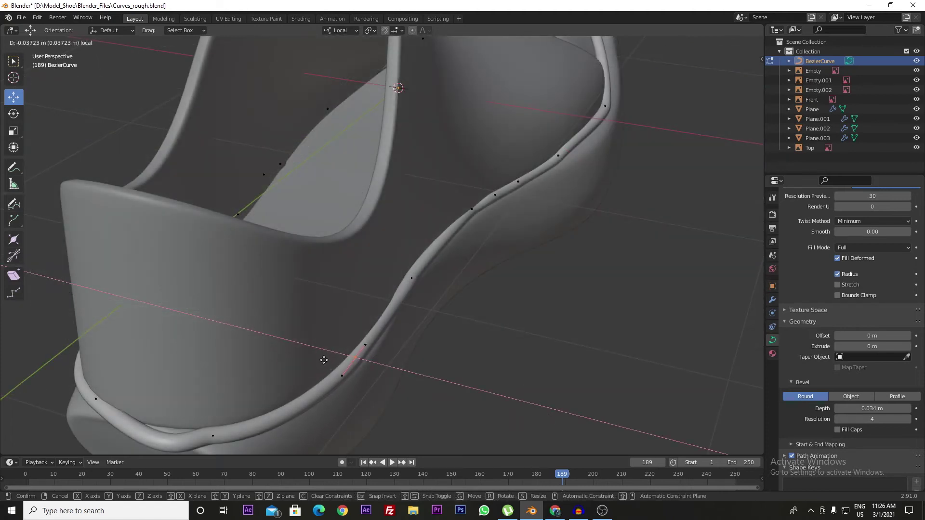
pyautogui.click(323, 360)
pyautogui.moveTo(289, 374); pyautogui.dragTo(383, 379, button='middle')
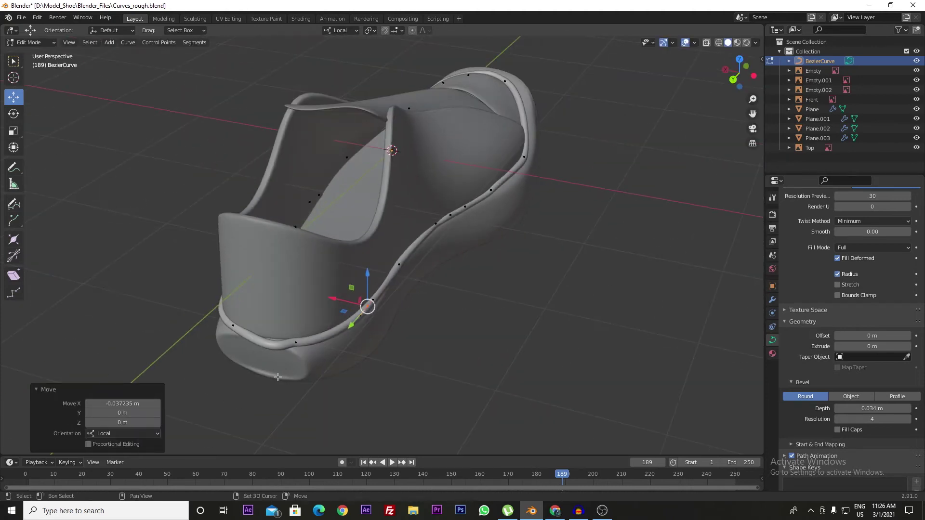
pyautogui.scroll(4, 383, 379)
# - Move a heel control point to soften the sharp corner
pyautogui.moveTo(476, 310); pyautogui.dragTo(527, 383)
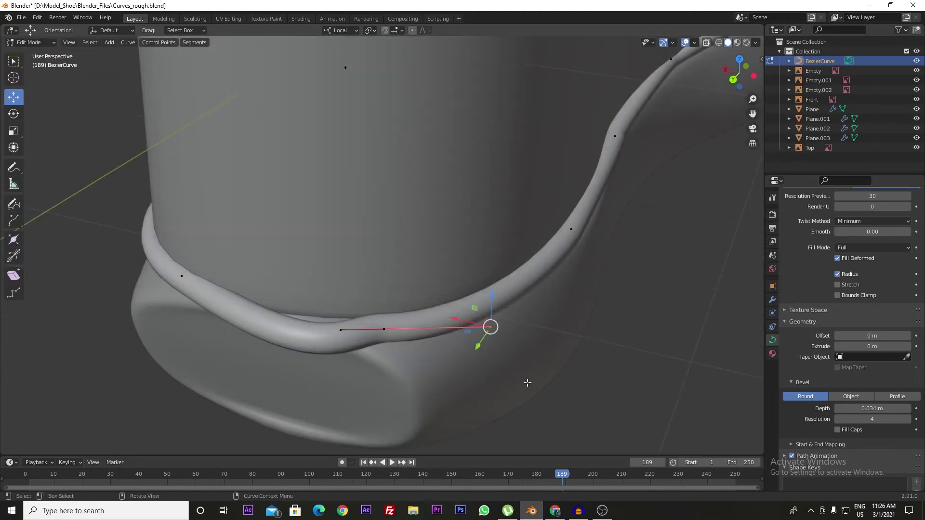
pyautogui.moveTo(490, 327); pyautogui.dragTo(433, 347, button='middle')
pyautogui.press('g')
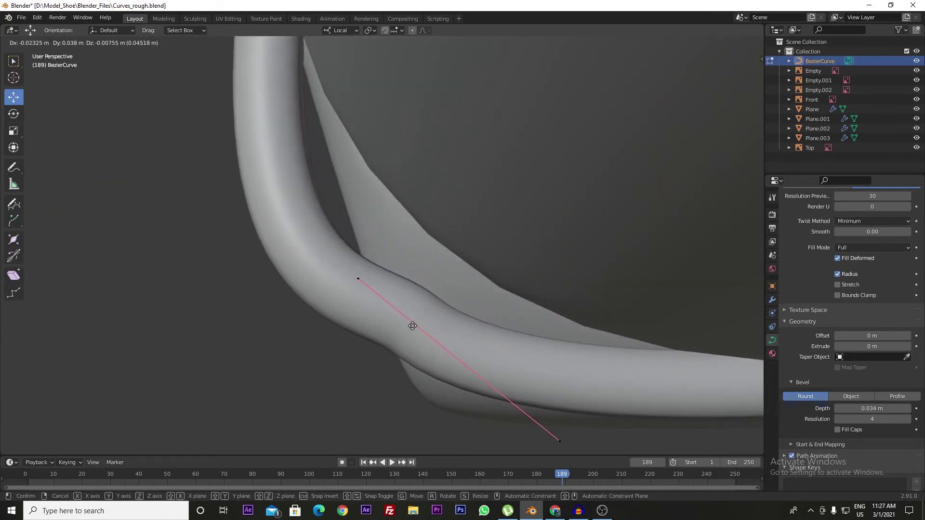
pyautogui.click(378, 367)
pyautogui.moveTo(379, 368); pyautogui.dragTo(390, 341, button='middle')
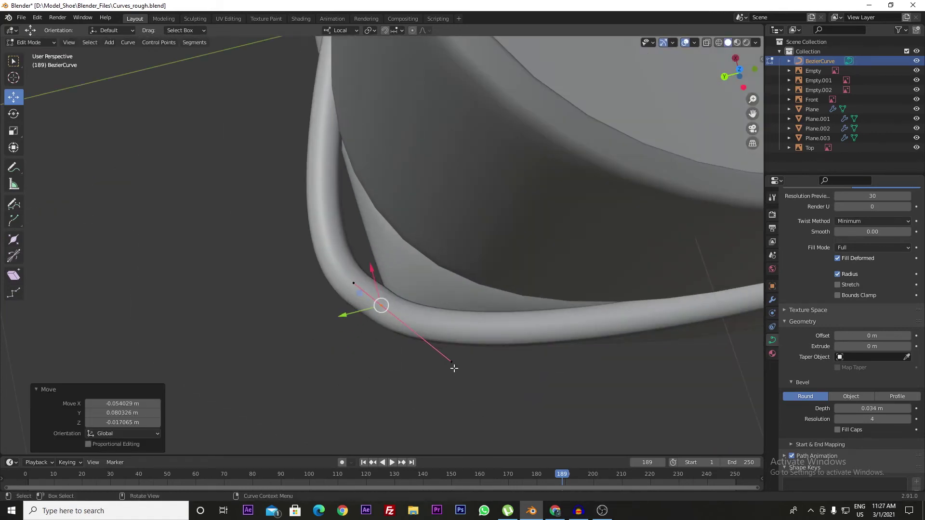
# - Shrink the heel-corner handles to about half their length
pyautogui.moveTo(490, 404); pyautogui.dragTo(411, 319)
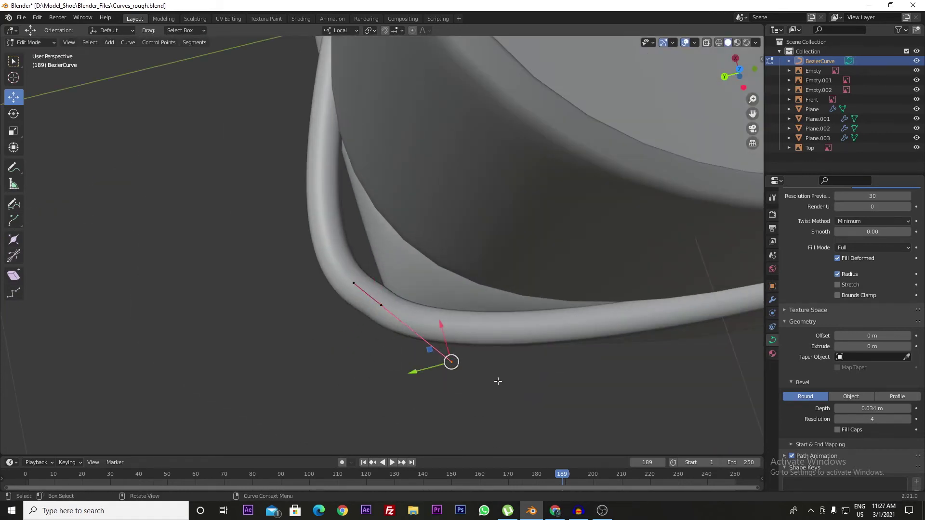
pyautogui.press('s')
pyautogui.click(451, 345)
pyautogui.moveTo(451, 345); pyautogui.dragTo(332, 244, button='middle')
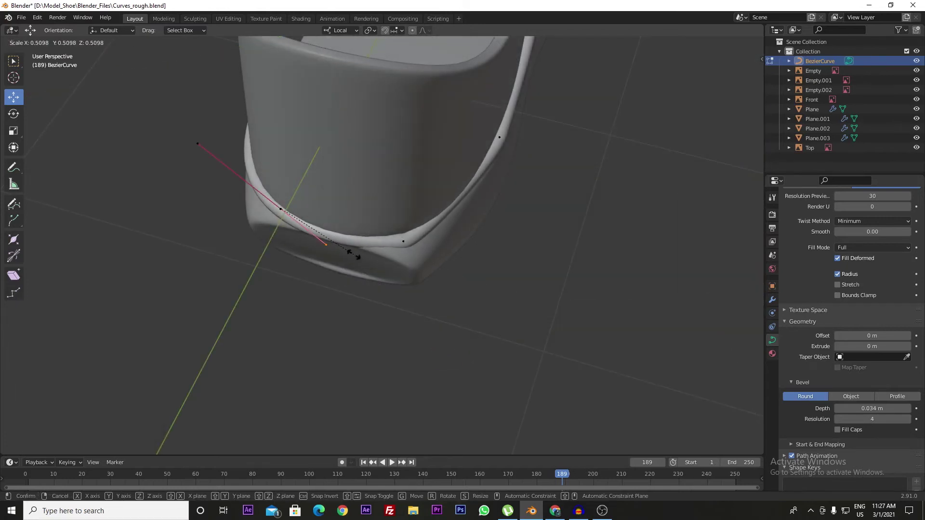
pyautogui.moveTo(167, 120); pyautogui.dragTo(214, 167)
pyautogui.press('s')
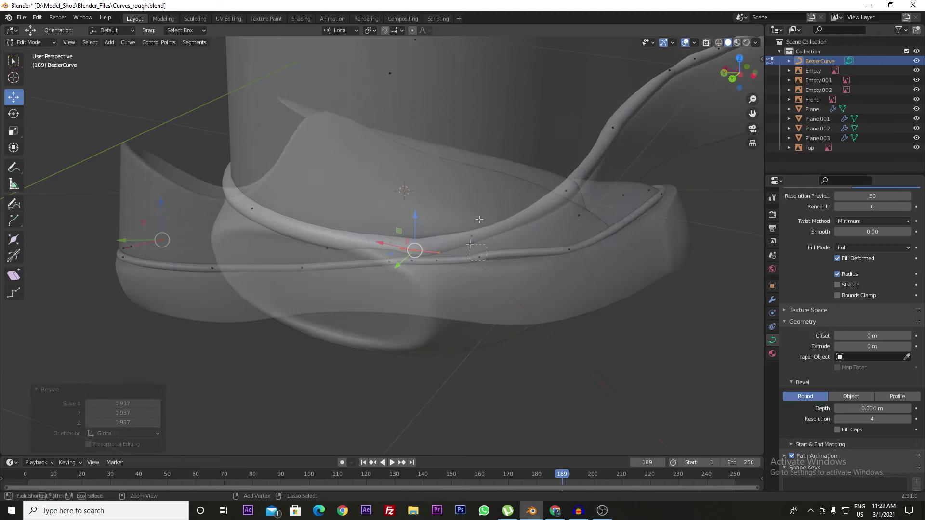
pyautogui.moveTo(479, 219)
pyautogui.keyDown('ctrl'); pyautogui.mouseDown(button='middle')
pyautogui.moveTo(481, 202)
pyautogui.moveTo(663, 292)
pyautogui.mouseUp(button='middle'); pyautogui.keyUp('ctrl')
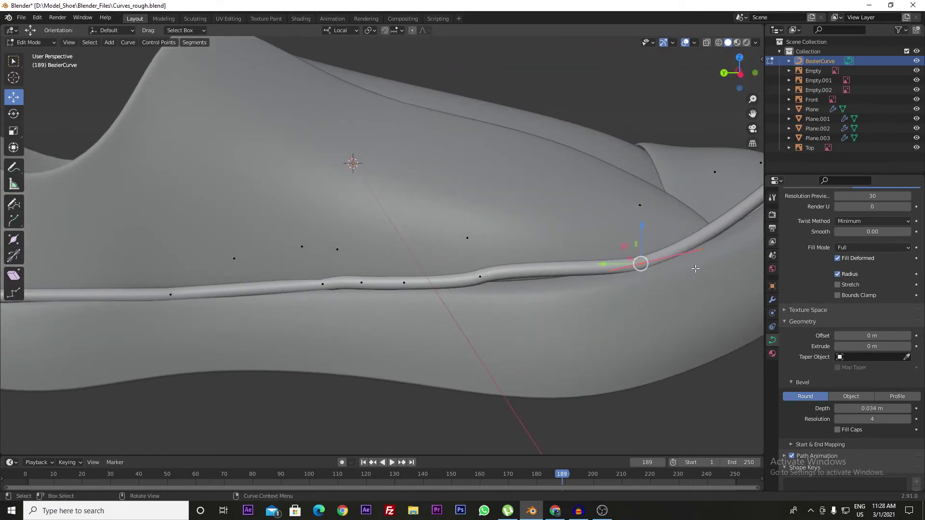
# - Shrink the selected handles and lower their point along the Z axis
pyautogui.click(699, 250)
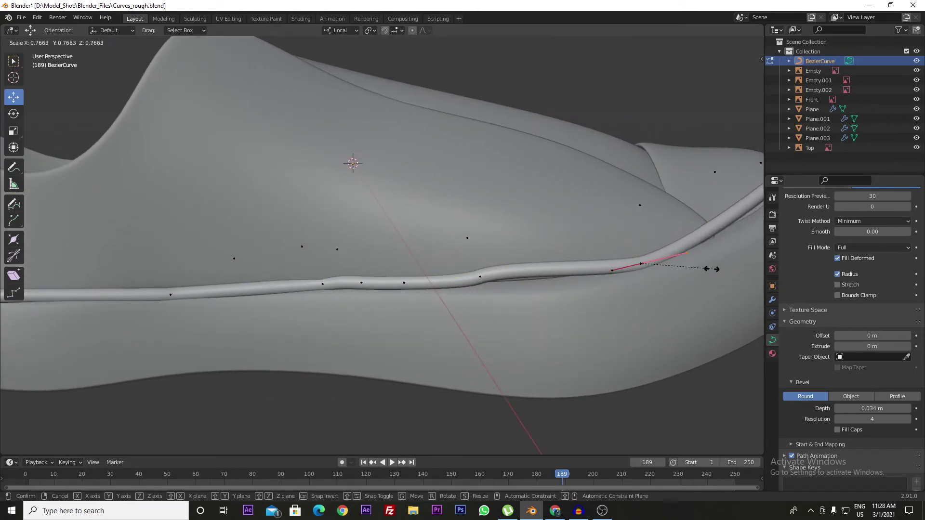
pyautogui.hotkey('ctrl', 'z')
pyautogui.press('s')
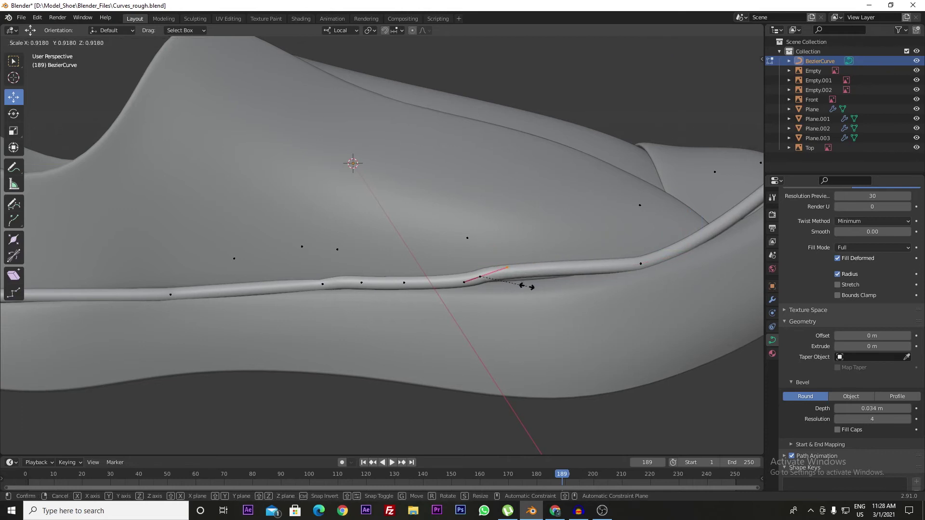
pyautogui.click(522, 288)
pyautogui.press('g')
pyautogui.press('z')
pyautogui.press('z')
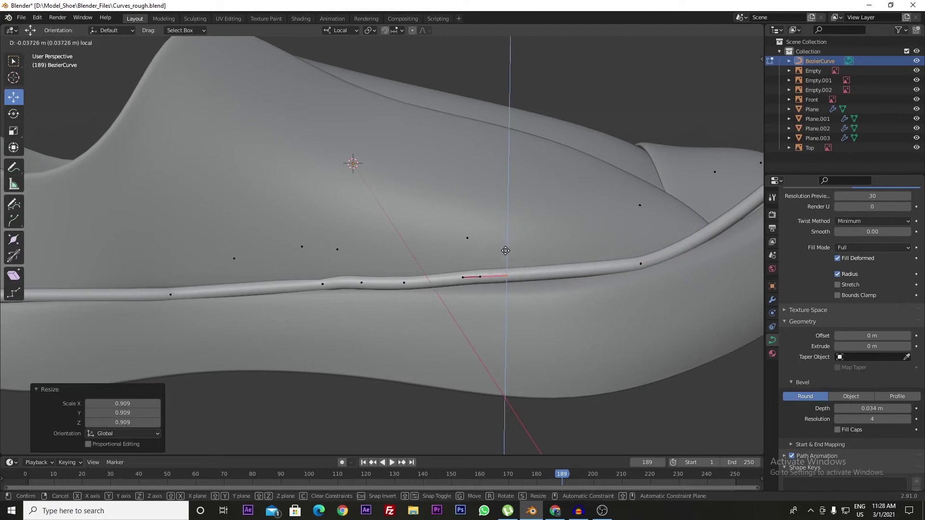
pyautogui.click(506, 272)
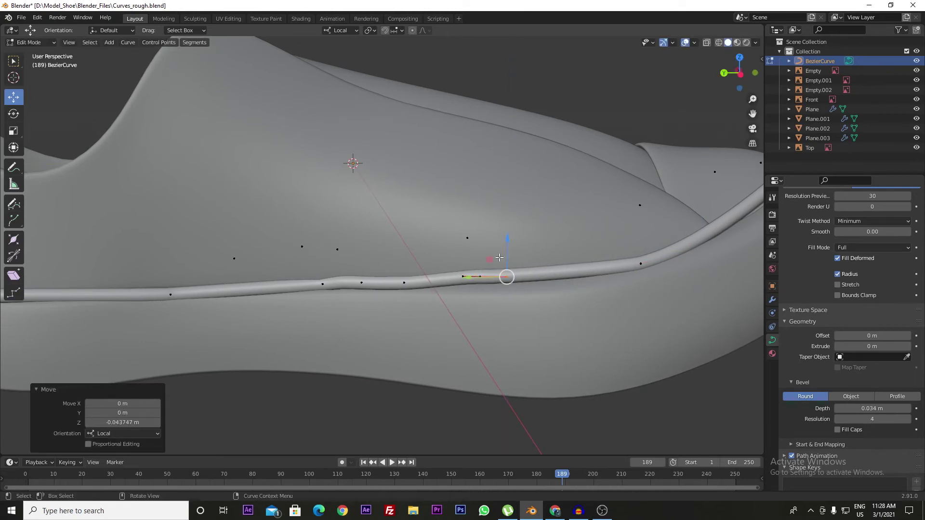
# - Box-select several sole-piping points and slide them along the sole
pyautogui.scroll(-5, 510, 284)
pyautogui.scroll(4, 513, 288)
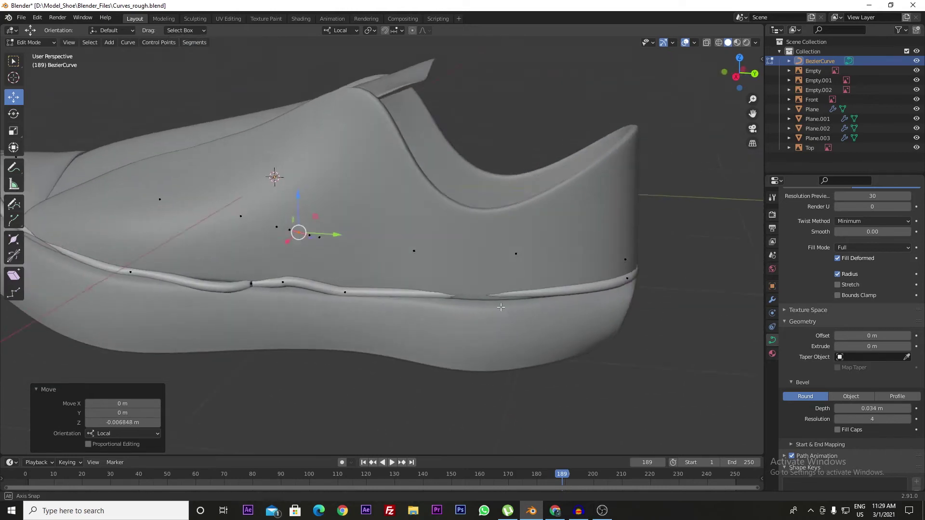
pyautogui.moveTo(536, 362); pyautogui.dragTo(444, 297)
pyautogui.moveTo(457, 301); pyautogui.dragTo(424, 318, button='middle')
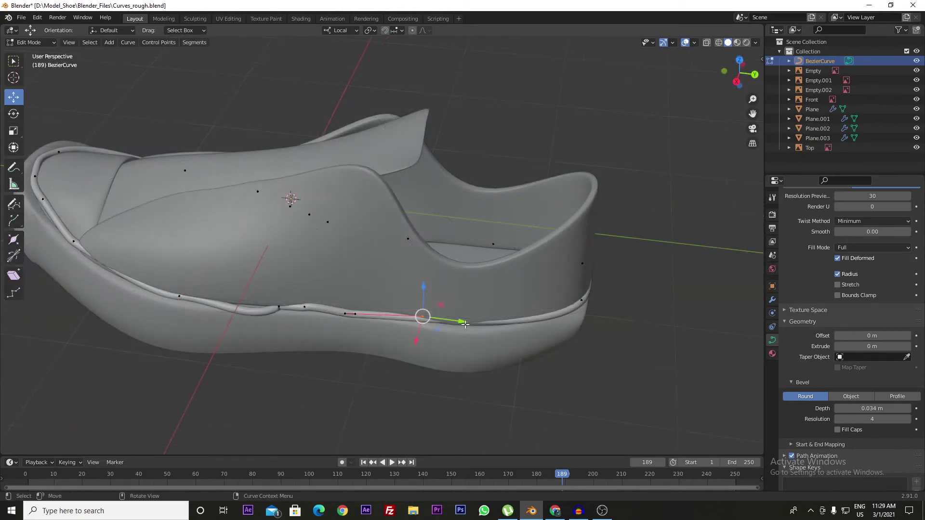
pyautogui.moveTo(421, 339); pyautogui.dragTo(415, 347)
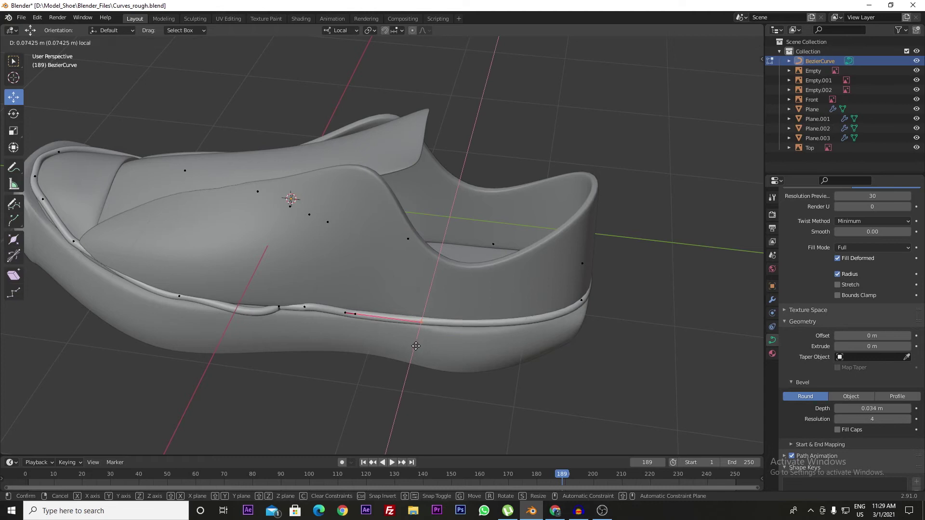
pyautogui.scroll(4, 424, 341)
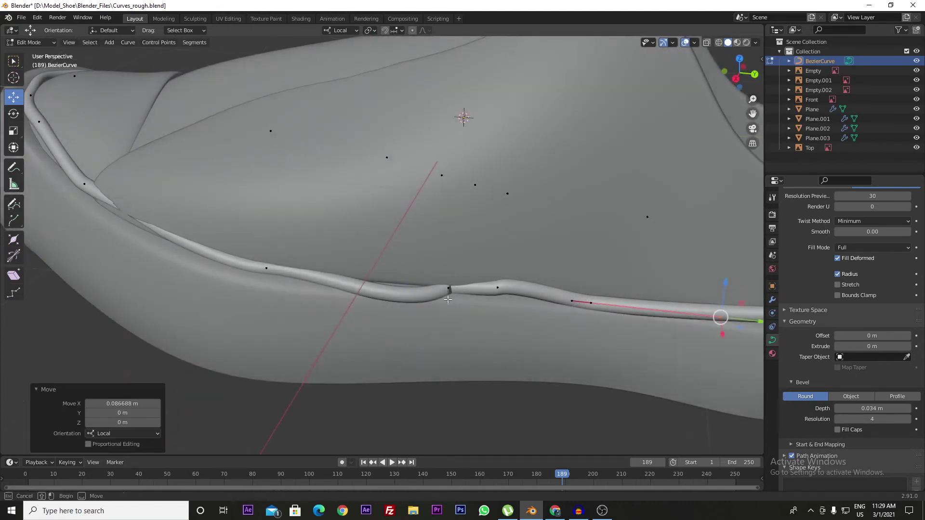
# - Delete the kinked control point with X > Vertices
pyautogui.click(445, 295)
pyautogui.click(451, 296)
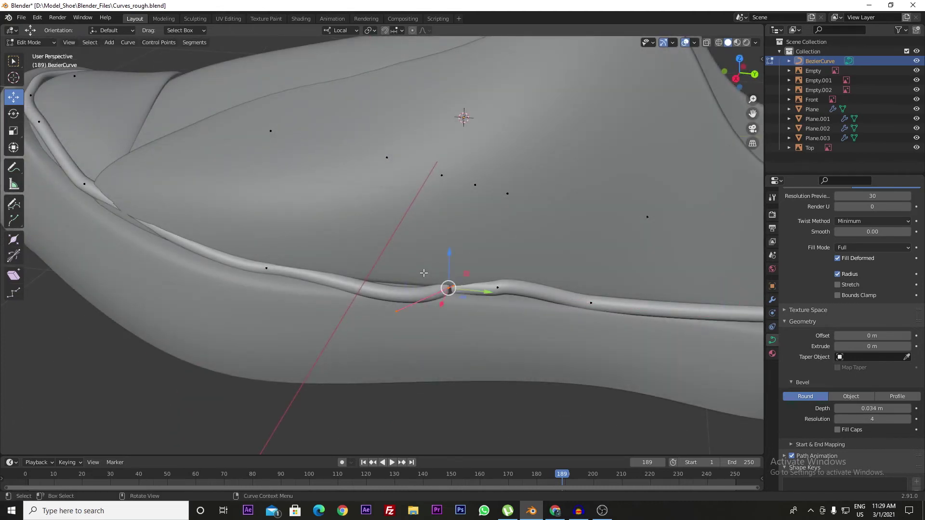
pyautogui.press('x')
pyautogui.click(423, 273)
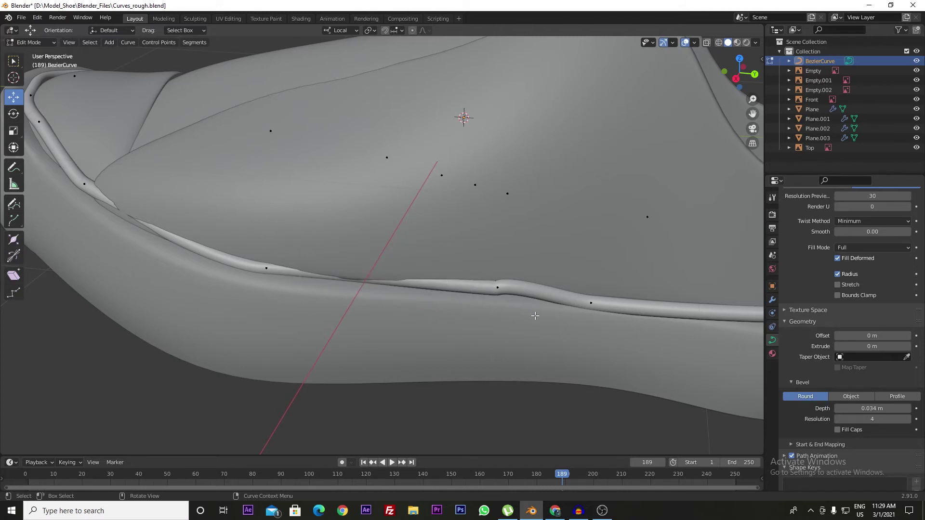
# - Delete another sole-piping control point and nudge the next point's handle
pyautogui.click(485, 278)
pyautogui.press('x')
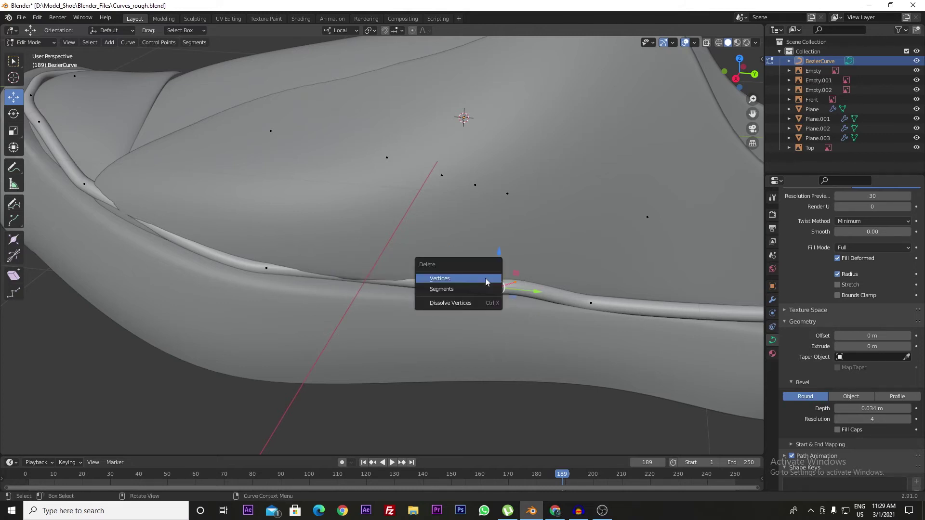
pyautogui.click(485, 279)
pyautogui.click(572, 302)
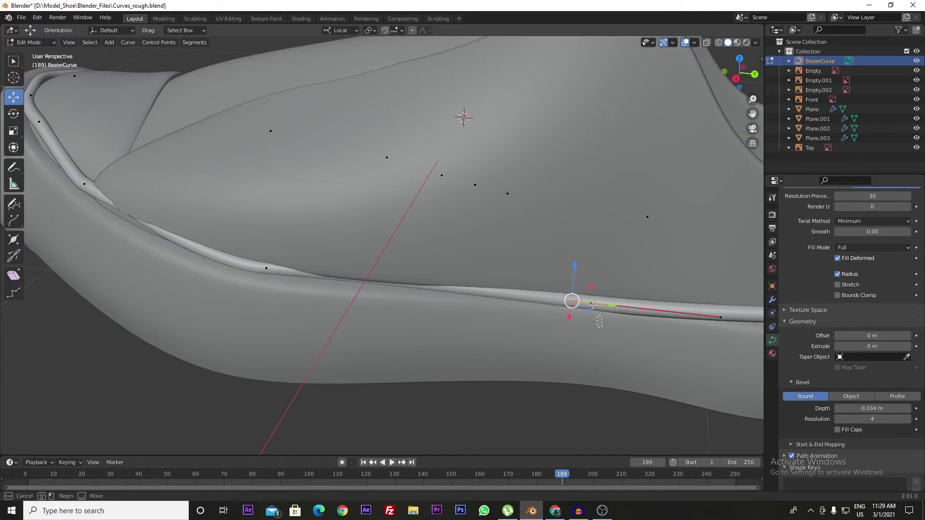
pyautogui.moveTo(573, 307); pyautogui.dragTo(571, 321, button='middle')
pyautogui.moveTo(548, 369); pyautogui.dragTo(546, 373)
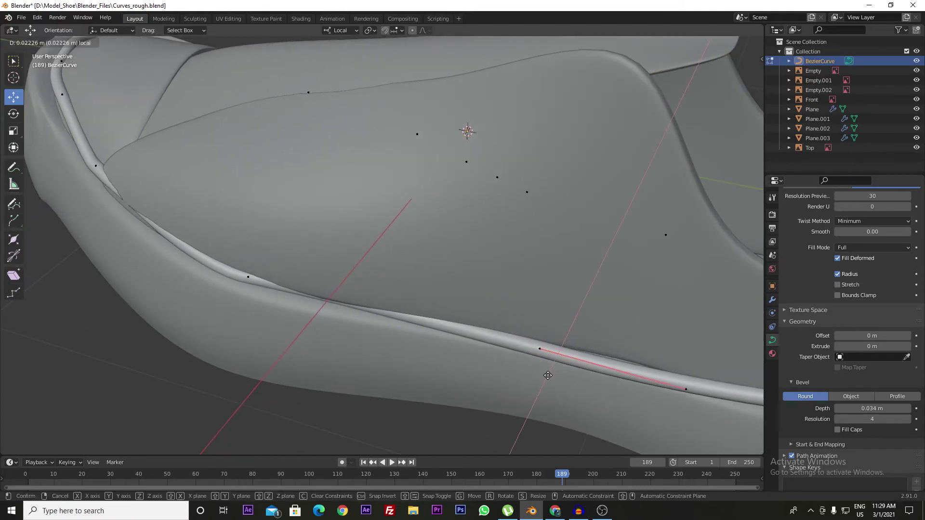
# - Lengthen the handle of the control point further along the sole
pyautogui.click(230, 260)
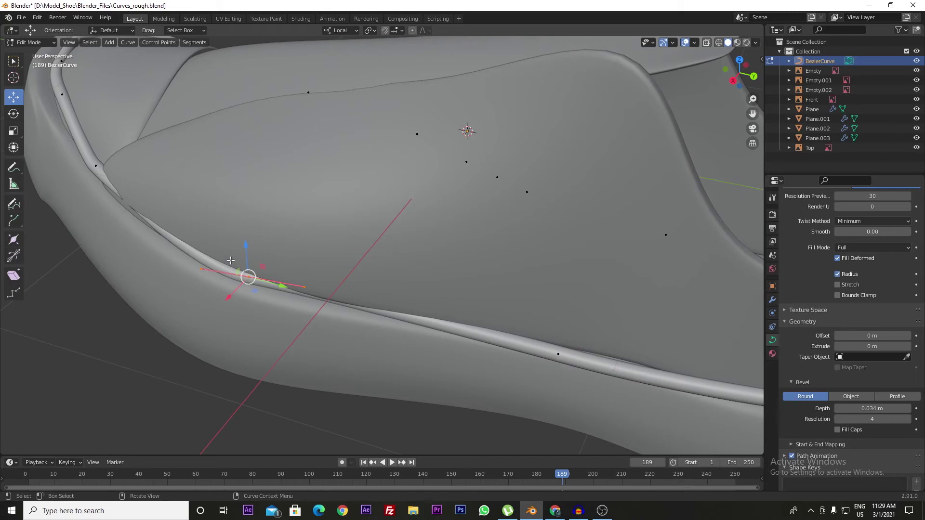
pyautogui.click(304, 286)
pyautogui.press('s')
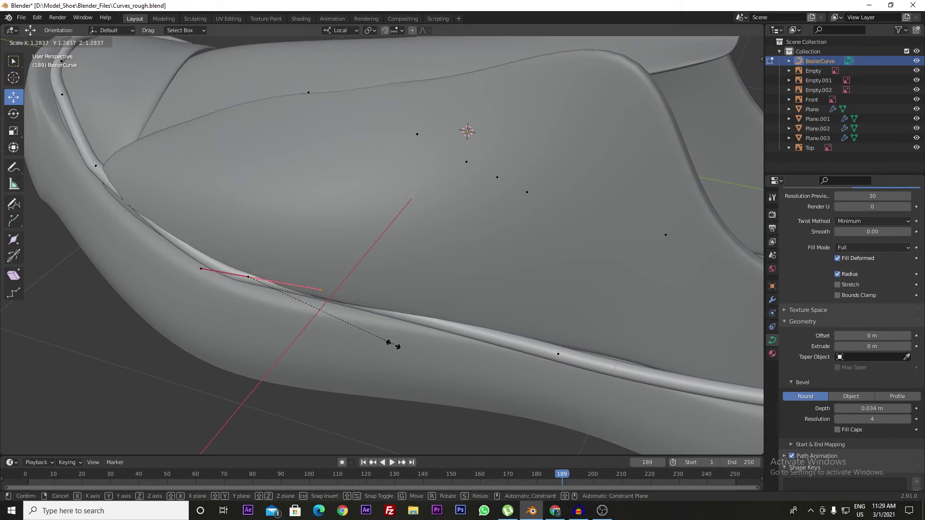
pyautogui.click(364, 302)
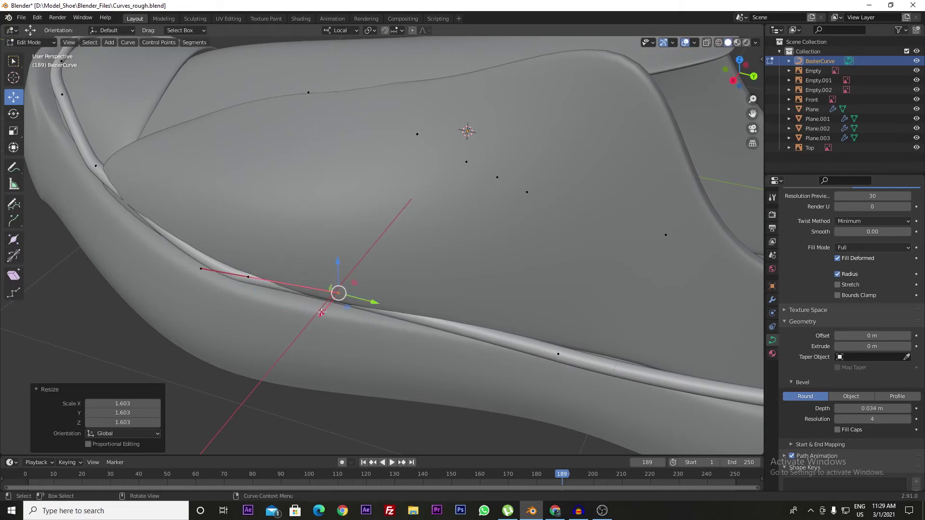
pyautogui.moveTo(321, 312); pyautogui.dragTo(315, 320)
# - Shift that control point and its handle end slightly along the curve
pyautogui.click(237, 284)
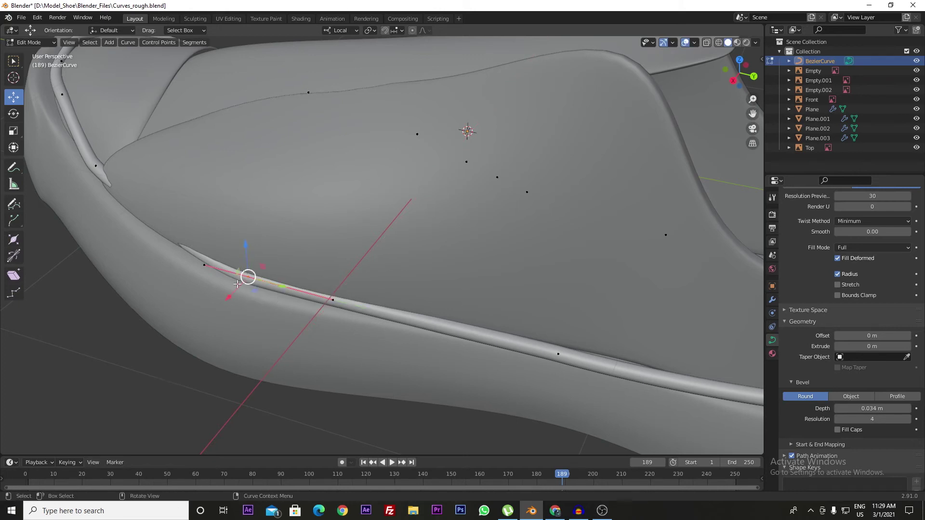
pyautogui.moveTo(229, 297); pyautogui.dragTo(282, 300)
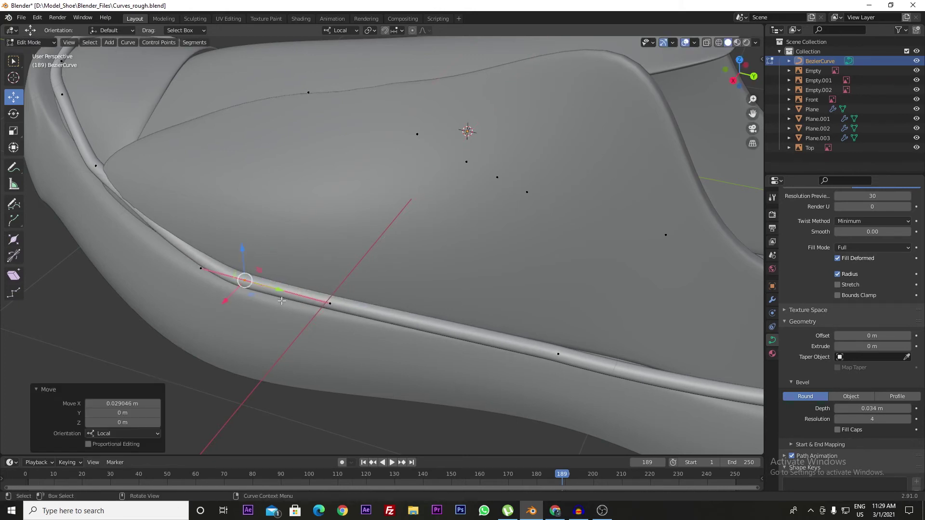
pyautogui.click(339, 308)
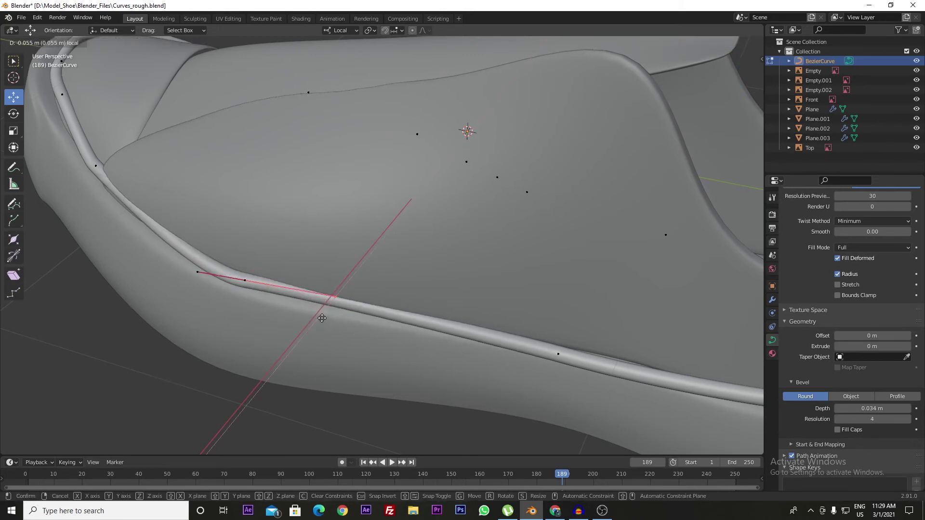
pyautogui.moveTo(310, 326); pyautogui.dragTo(291, 181, button='middle')
pyautogui.moveTo(291, 182)
pyautogui.mouseDown()
pyautogui.moveTo(294, 193)
pyautogui.moveTo(312, 194)
pyautogui.mouseUp()
pyautogui.click(310, 214)
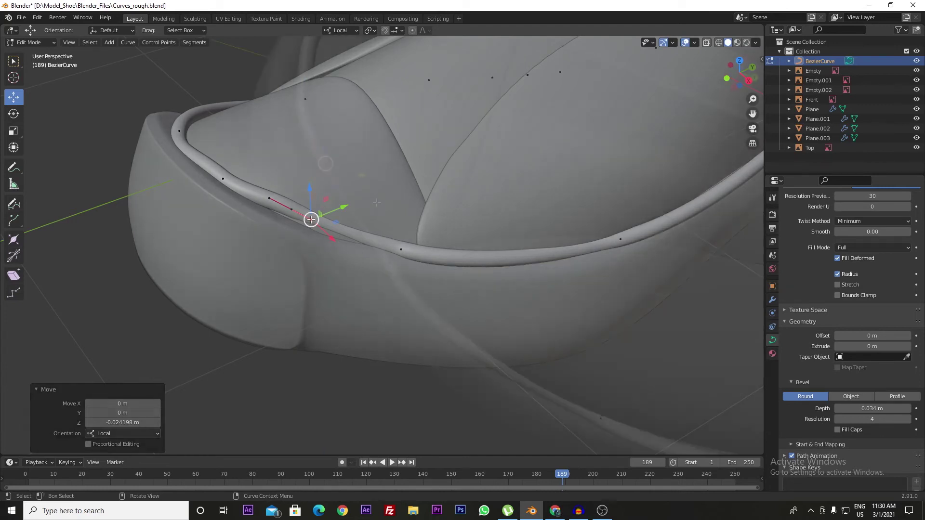
# - Shrink the selected handles slightly and reposition a handle at the shoe's end
pyautogui.scroll(5, 310, 219)
pyautogui.press('g')
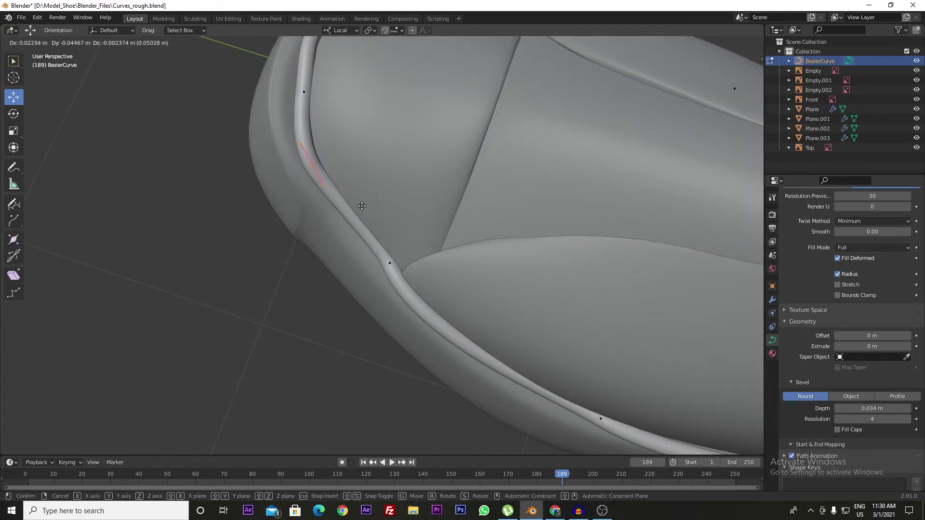
pyautogui.press('Escape')
pyautogui.moveTo(362, 206); pyautogui.dragTo(488, 219, button='middle')
pyautogui.press('s')
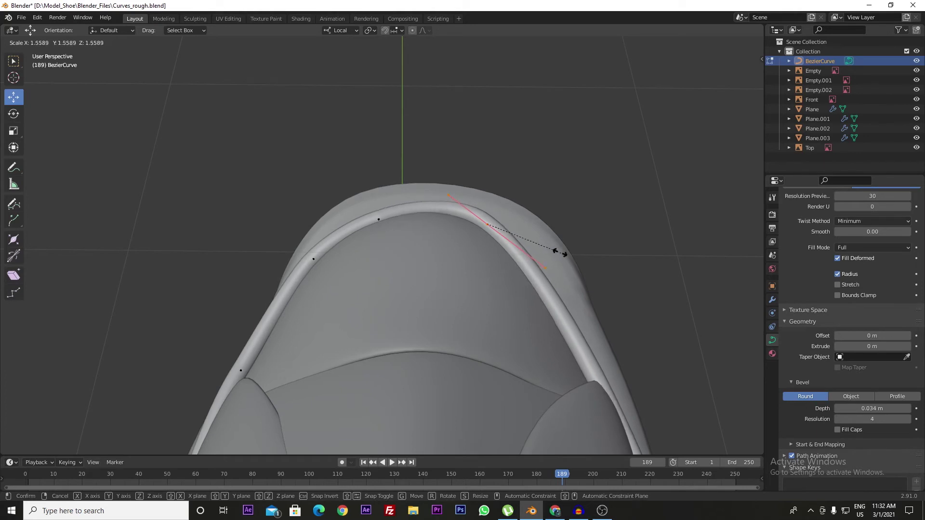
pyautogui.click(529, 246)
pyautogui.press('s')
pyautogui.click(516, 246)
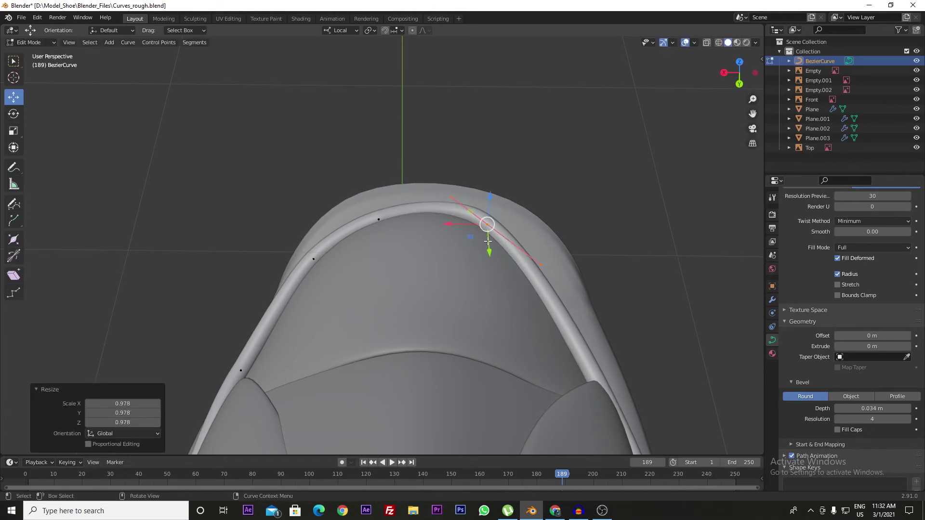
pyautogui.press('g')
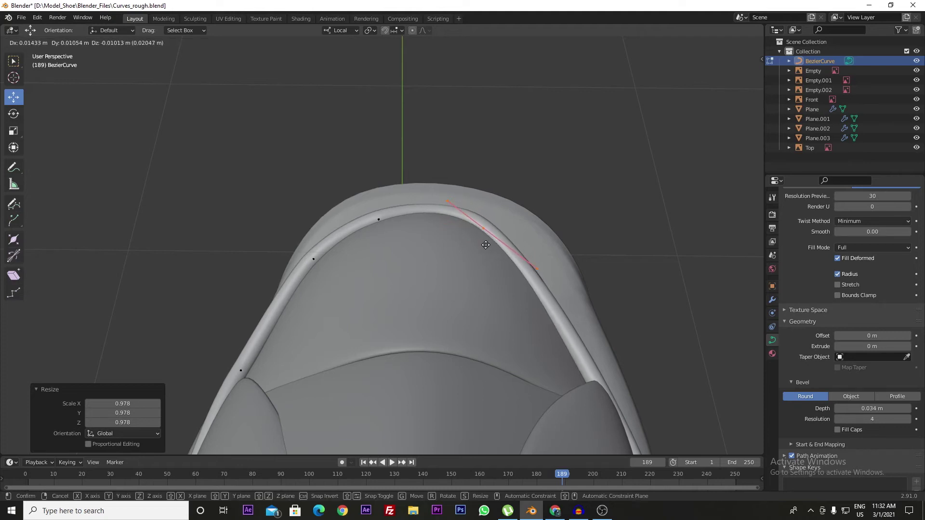
pyautogui.click(486, 244)
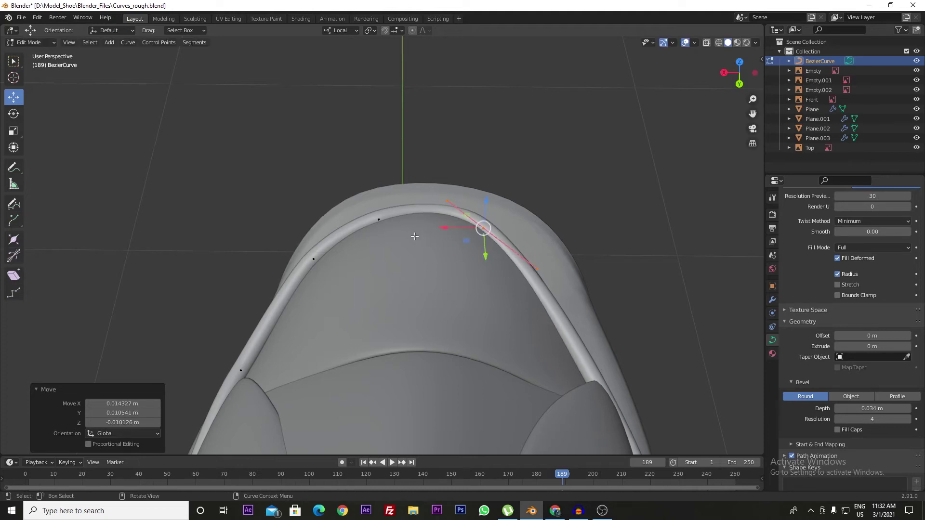
# - Nudge the left, lower-left and next control points to even the rounded arc
pyautogui.click(378, 219)
pyautogui.press('g')
pyautogui.click(355, 193)
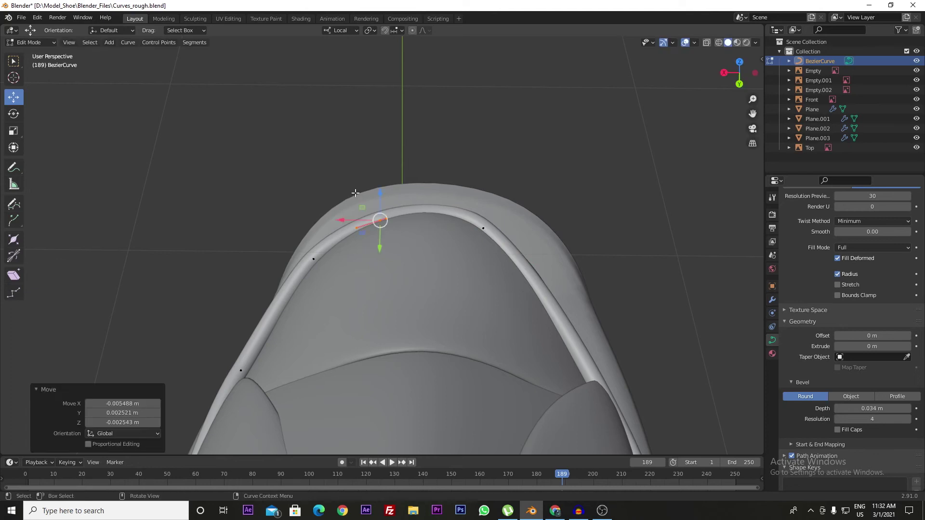
pyautogui.click(314, 259)
pyautogui.press('g')
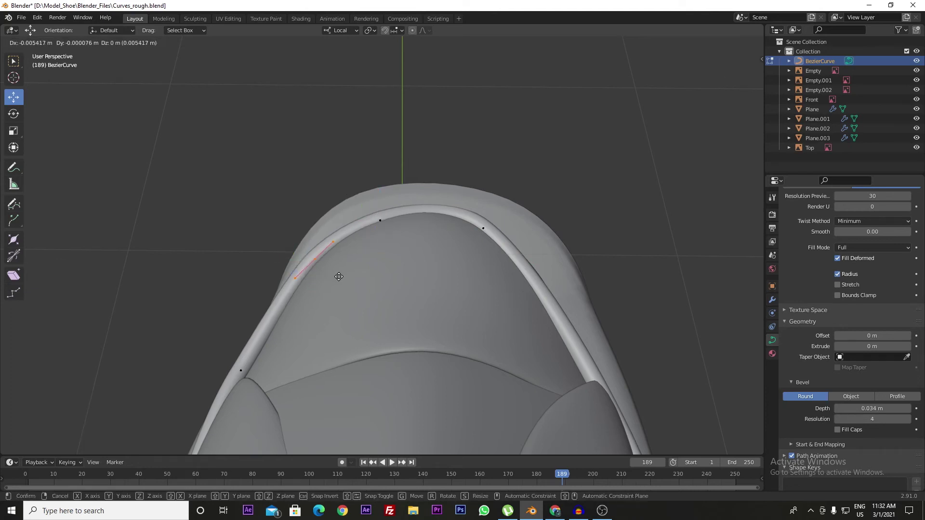
pyautogui.click(339, 275)
pyautogui.moveTo(339, 275); pyautogui.dragTo(385, 371, button='middle')
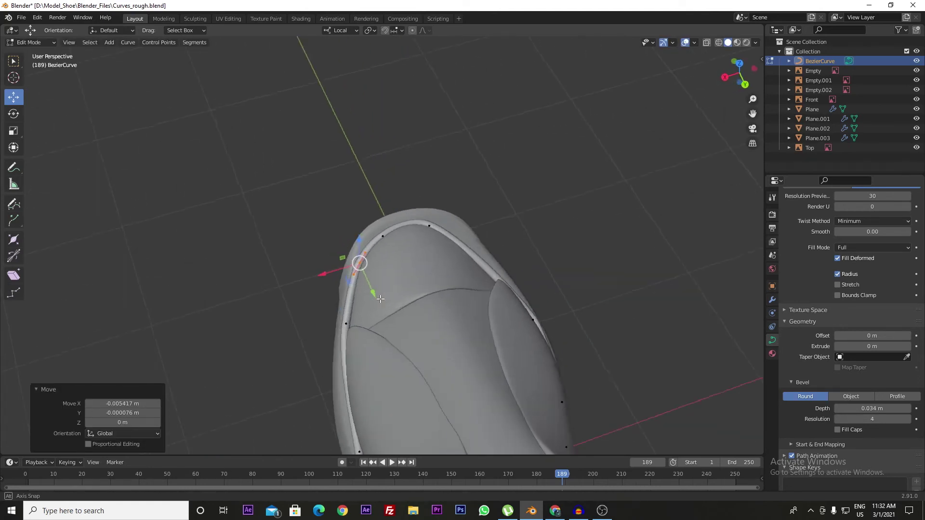
pyautogui.scroll(5, 386, 372)
pyautogui.press('g')
pyautogui.click(480, 339)
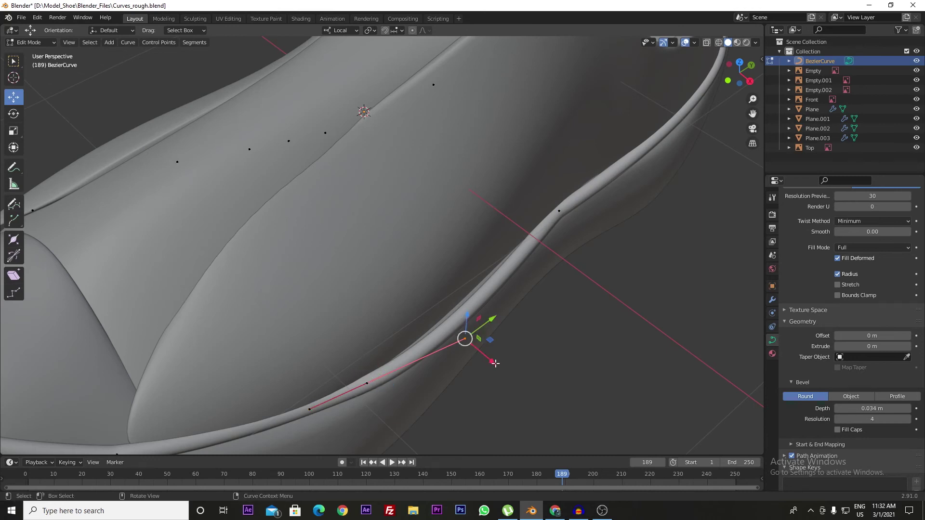
# - Move the selected piping handle along its local X axis
pyautogui.press('g')
pyautogui.press('x')
pyautogui.press('x')
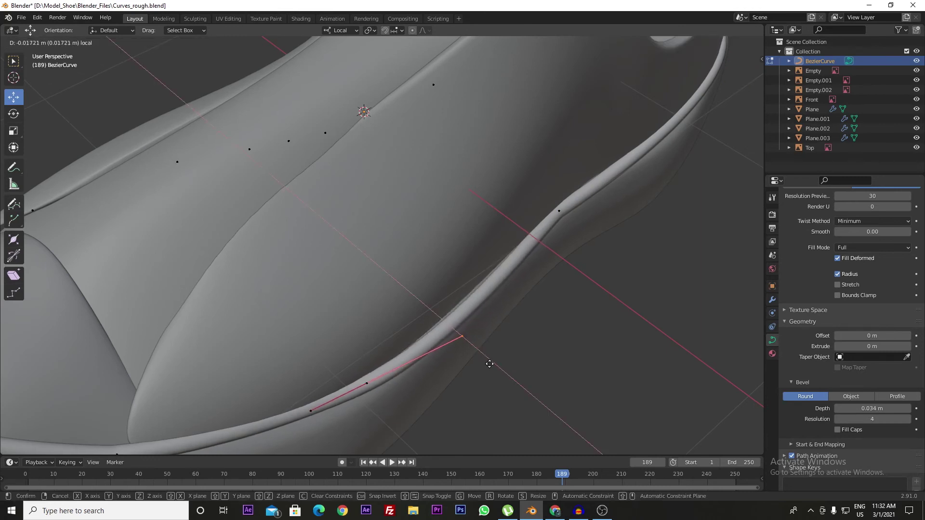
pyautogui.click(482, 359)
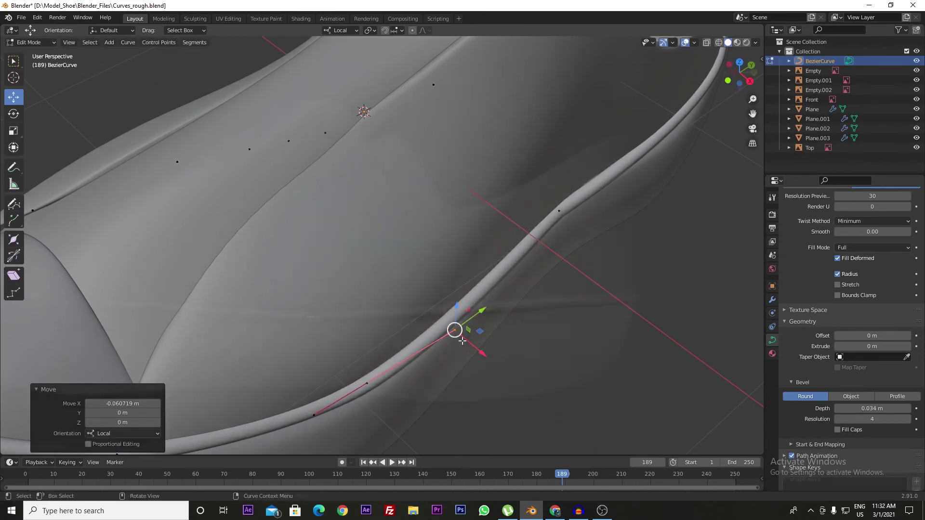
# - Lower the piping's right end point and its neighbour about 0.1 m along local Z
pyautogui.moveTo(462, 340)
pyautogui.mouseDown(button='middle')
pyautogui.moveTo(433, 285)
pyautogui.moveTo(448, 300)
pyautogui.mouseUp(button='middle')
pyautogui.click(627, 304)
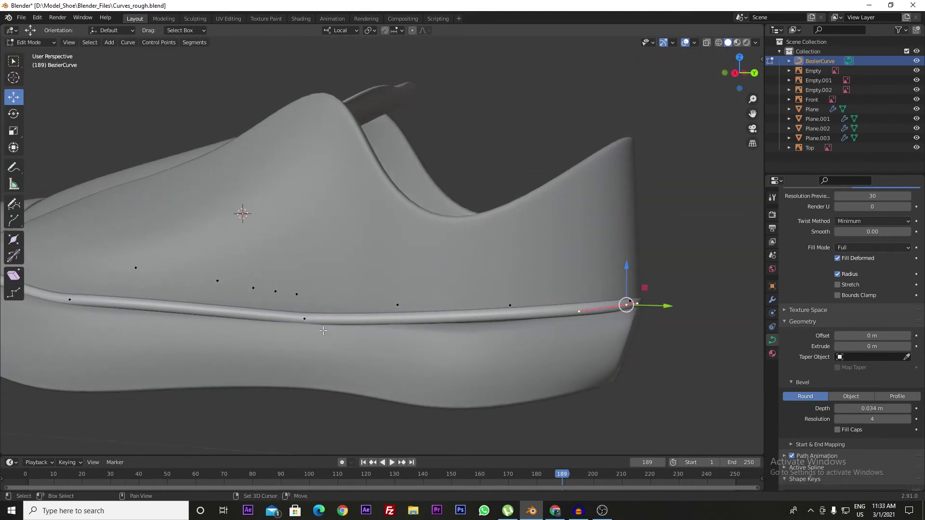
pyautogui.keyDown('shift'); pyautogui.click(304, 318); pyautogui.keyUp('shift')
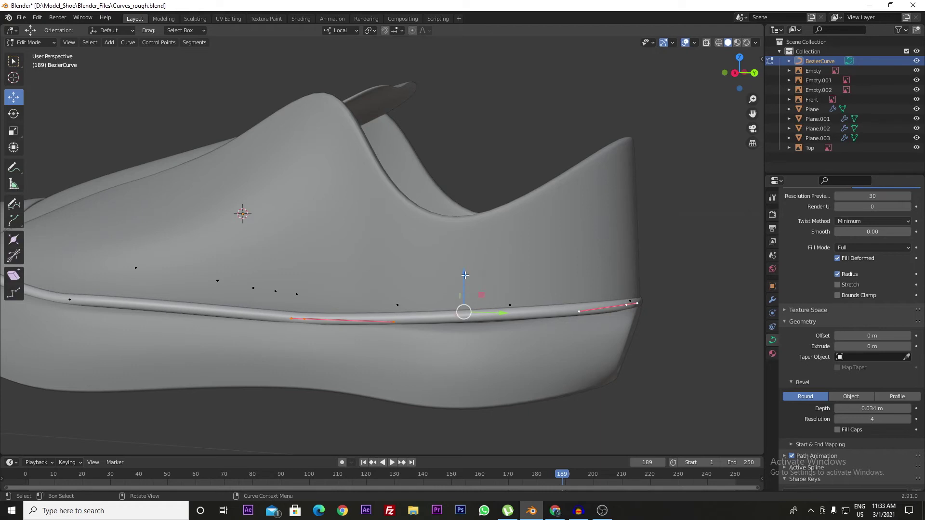
pyautogui.moveTo(463, 274); pyautogui.dragTo(466, 279)
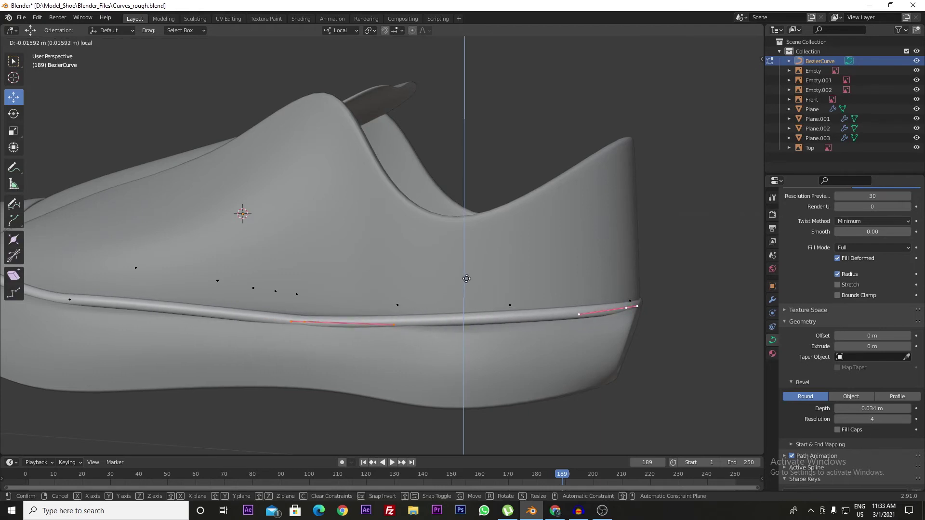
pyautogui.moveTo(466, 278); pyautogui.dragTo(516, 347, button='middle')
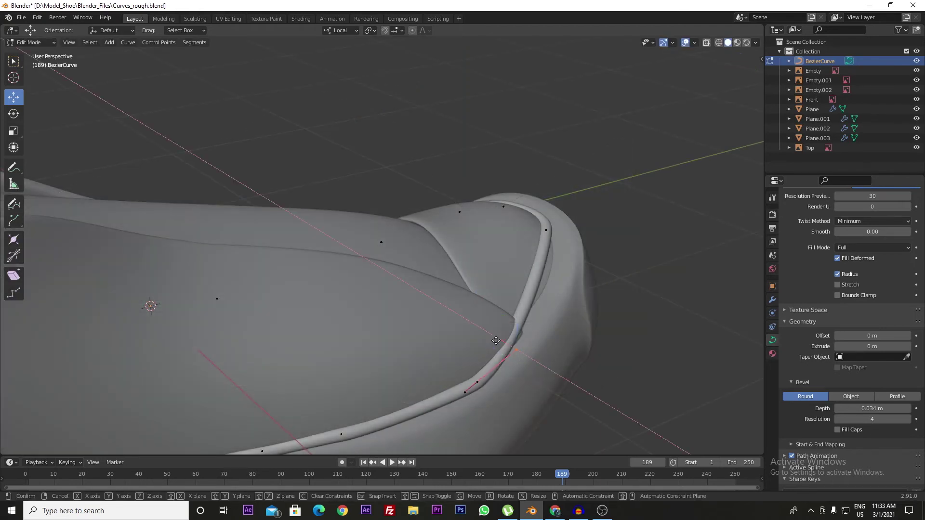
pyautogui.moveTo(516, 346); pyautogui.dragTo(501, 343)
pyautogui.click(501, 344)
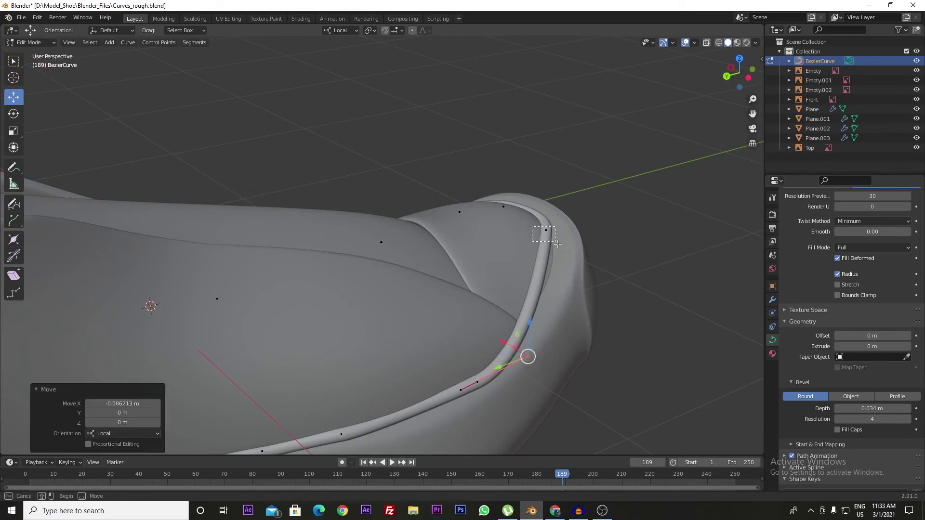
# - Drop the toe control points onto the sole rim so the piping wraps the front
pyautogui.click(539, 234)
pyautogui.moveTo(540, 234); pyautogui.dragTo(416, 311, button='middle')
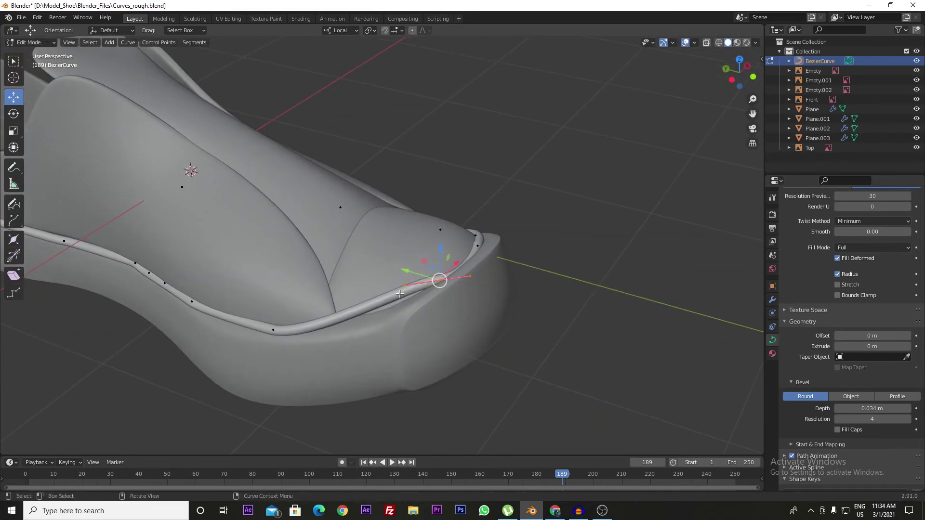
pyautogui.moveTo(402, 262); pyautogui.dragTo(404, 273)
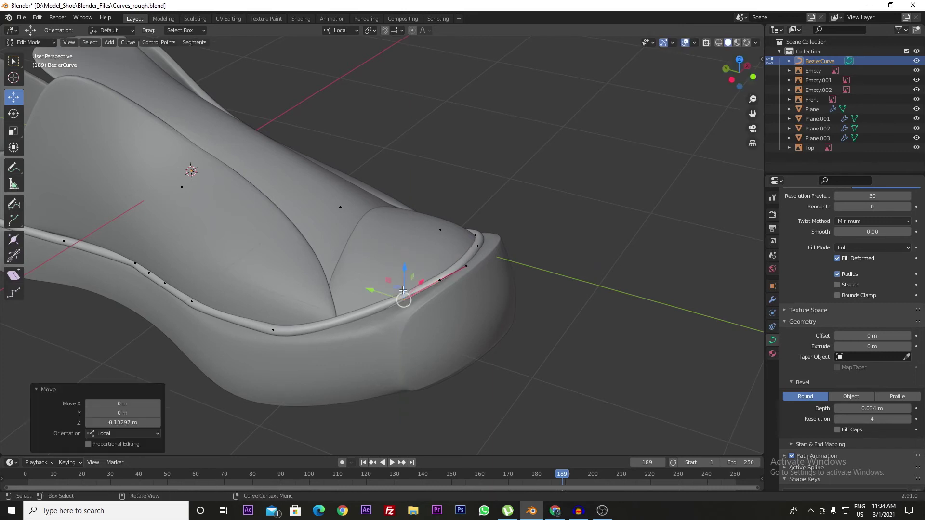
pyautogui.moveTo(403, 273); pyautogui.dragTo(447, 299, button='middle')
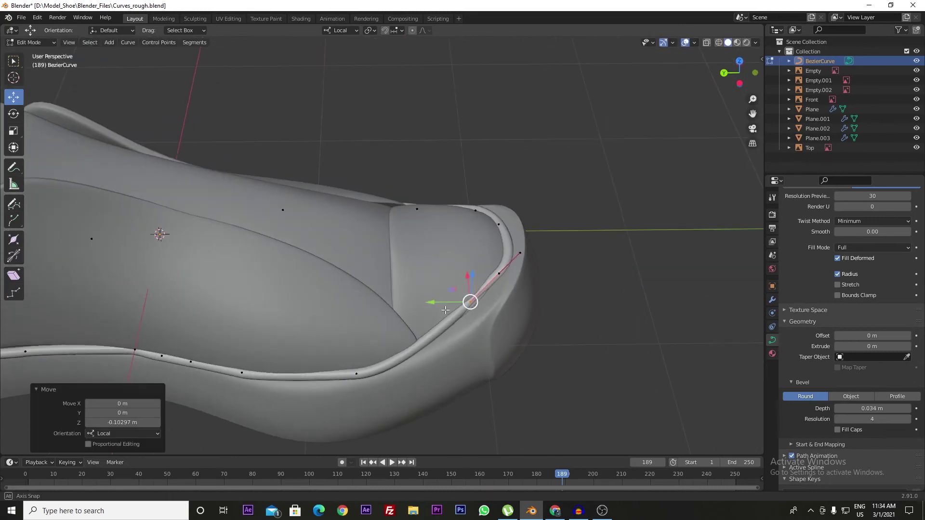
pyautogui.click(499, 274)
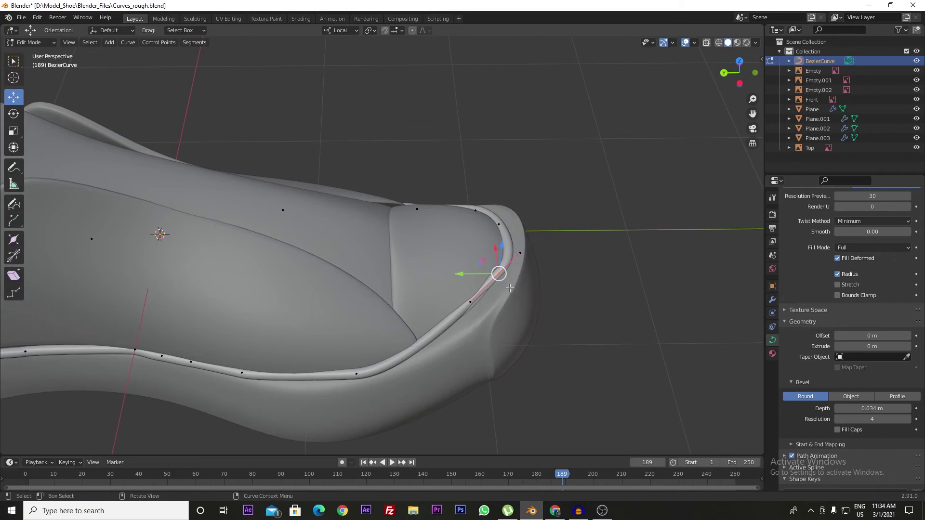
pyautogui.moveTo(499, 274)
pyautogui.mouseDown()
pyautogui.moveTo(513, 288)
pyautogui.moveTo(498, 299)
pyautogui.mouseUp()
pyautogui.moveTo(498, 300); pyautogui.dragTo(550, 311, button='middle')
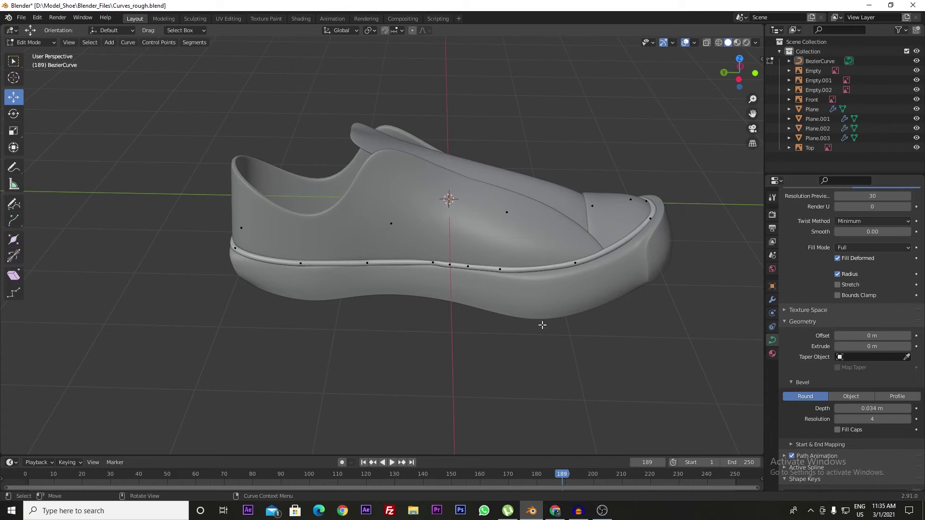
# - Check the piping from several angles and return to Object Mode to view the finished tube
pyautogui.moveTo(568, 332); pyautogui.dragTo(532, 328, button='middle')
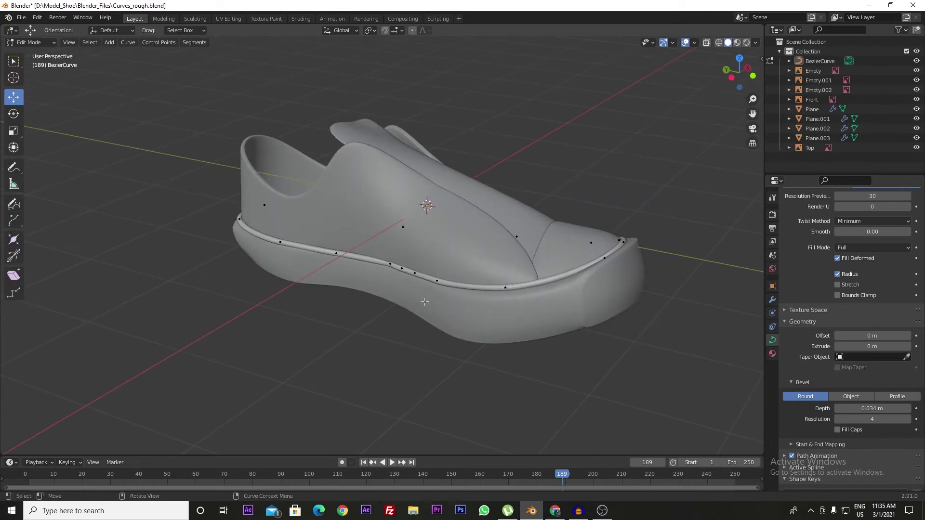
pyautogui.moveTo(487, 353); pyautogui.dragTo(495, 327, button='middle')
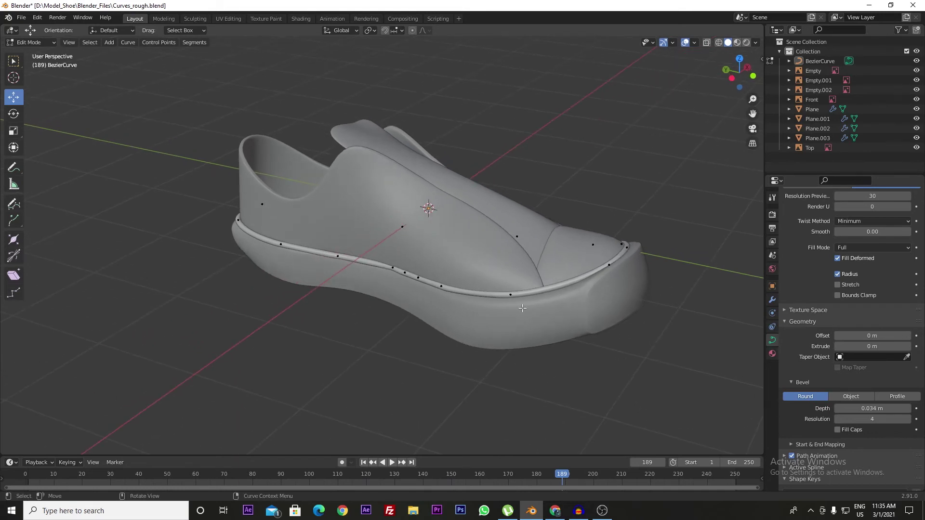
pyautogui.moveTo(301, 276)
pyautogui.mouseDown(button='middle')
pyautogui.moveTo(634, 292)
pyautogui.moveTo(713, 282)
pyautogui.mouseUp(button='middle')
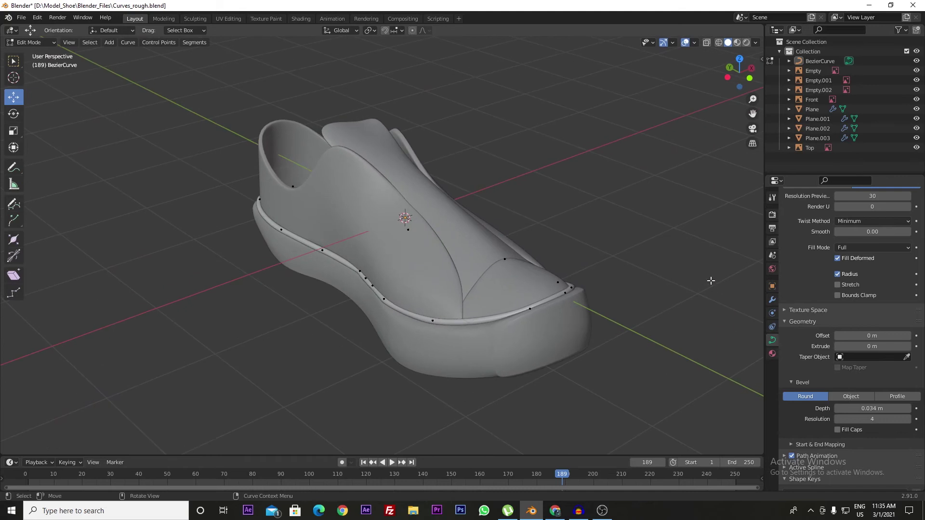
pyautogui.press('Tab')
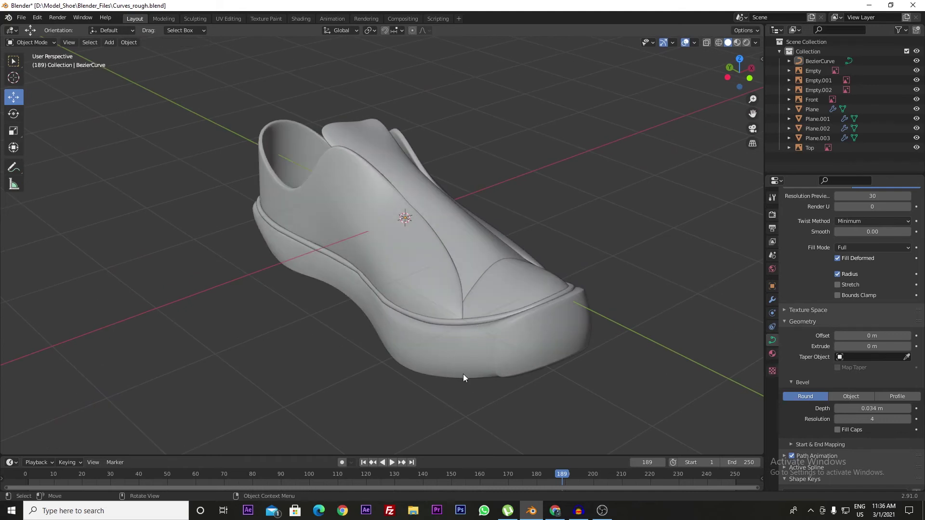
pyautogui.moveTo(463, 374)
pyautogui.mouseDown(button='middle')
pyautogui.moveTo(452, 350)
pyautogui.moveTo(398, 345)
pyautogui.mouseUp(button='middle')
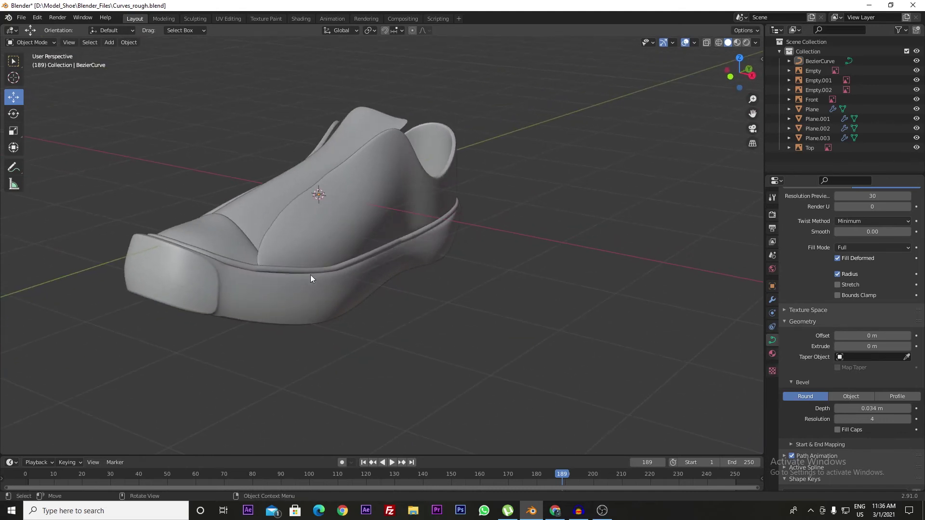
pyautogui.moveTo(398, 291)
pyautogui.mouseDown(button='middle')
pyautogui.moveTo(347, 275)
pyautogui.moveTo(311, 296)
pyautogui.mouseUp(button='middle')
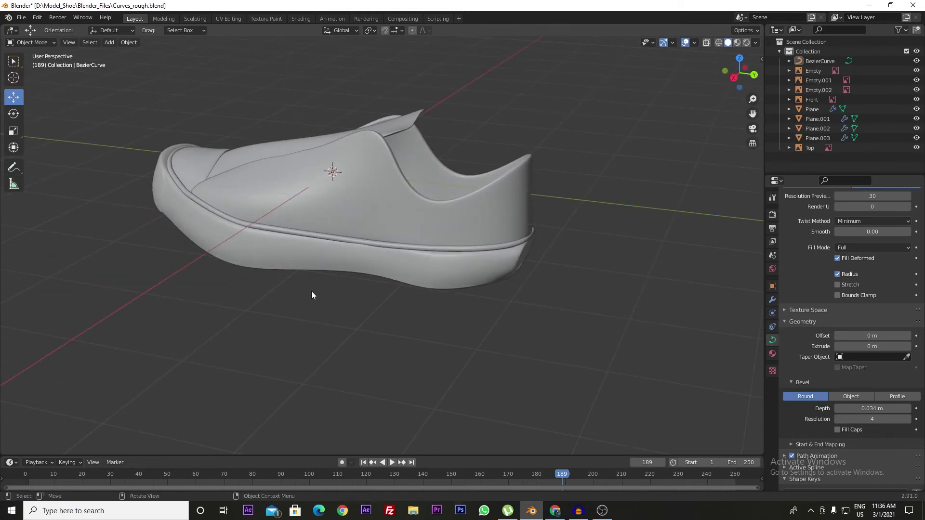
pyautogui.moveTo(380, 310)
pyautogui.mouseDown(button='middle')
pyautogui.moveTo(383, 297)
pyautogui.moveTo(233, 291)
pyautogui.moveTo(224, 325)
pyautogui.moveTo(222, 312)
pyautogui.mouseUp(button='middle')
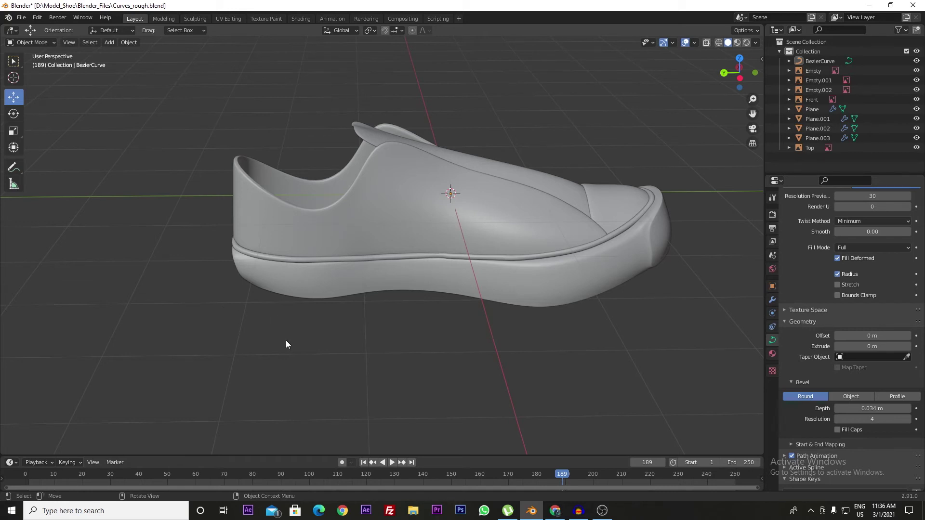
pyautogui.moveTo(353, 361)
pyautogui.mouseDown(button='middle')
pyautogui.moveTo(372, 355)
pyautogui.moveTo(314, 285)
pyautogui.mouseUp(button='middle')
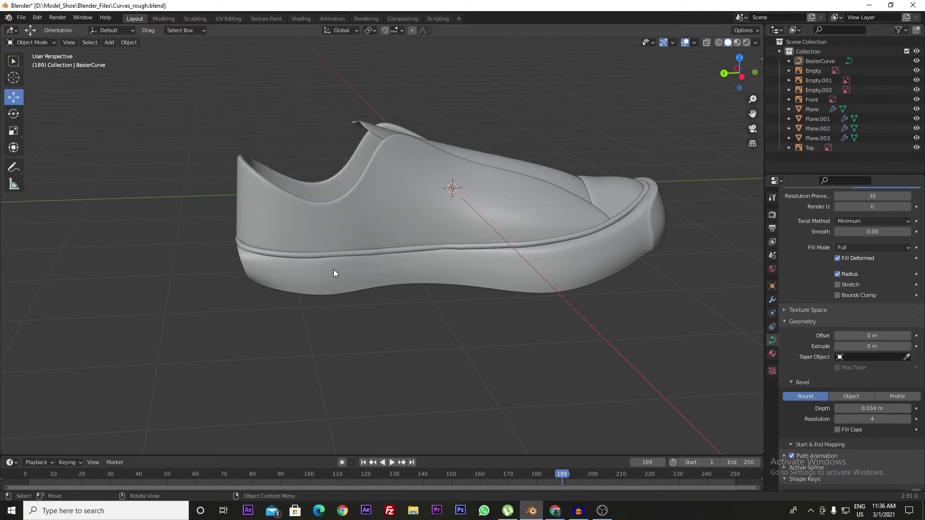
# - Compare the shoe with the reference photo in Left wireframe view, then edit the sole Plane
pyautogui.press('`')
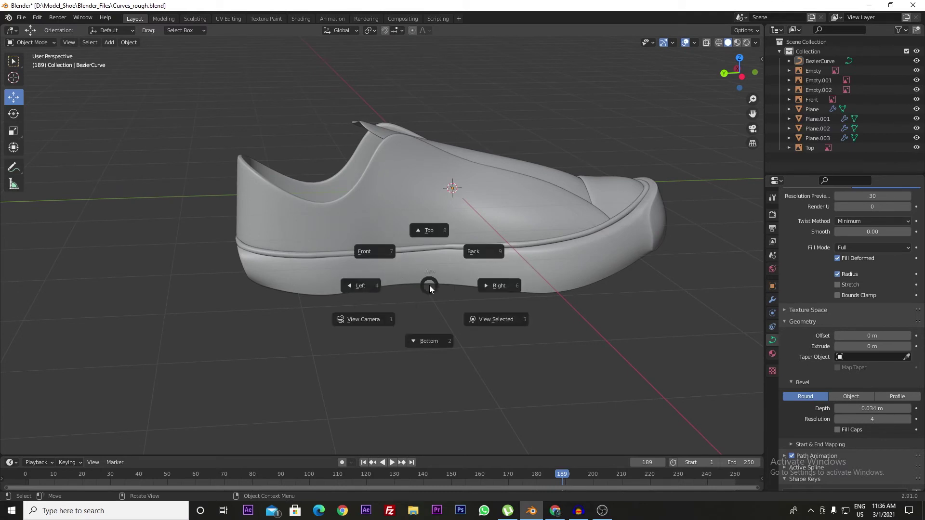
pyautogui.click(369, 288)
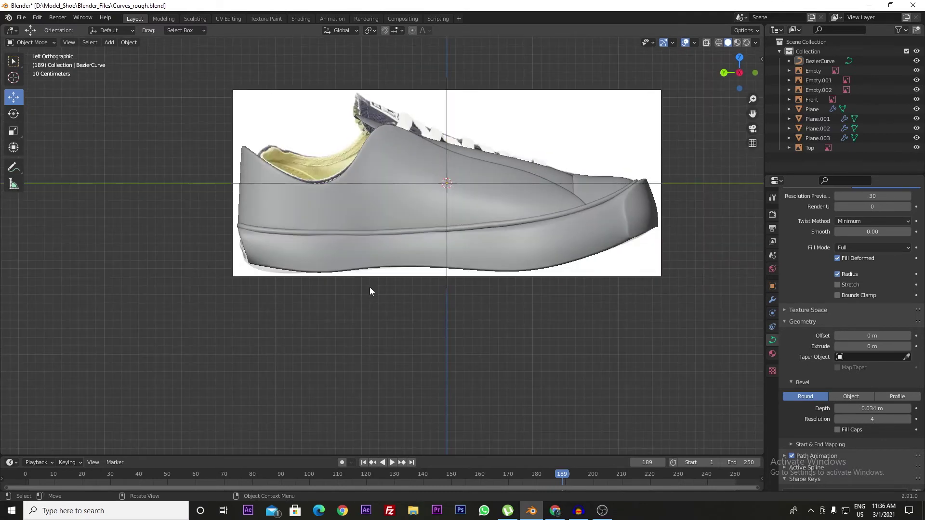
pyautogui.press('z')
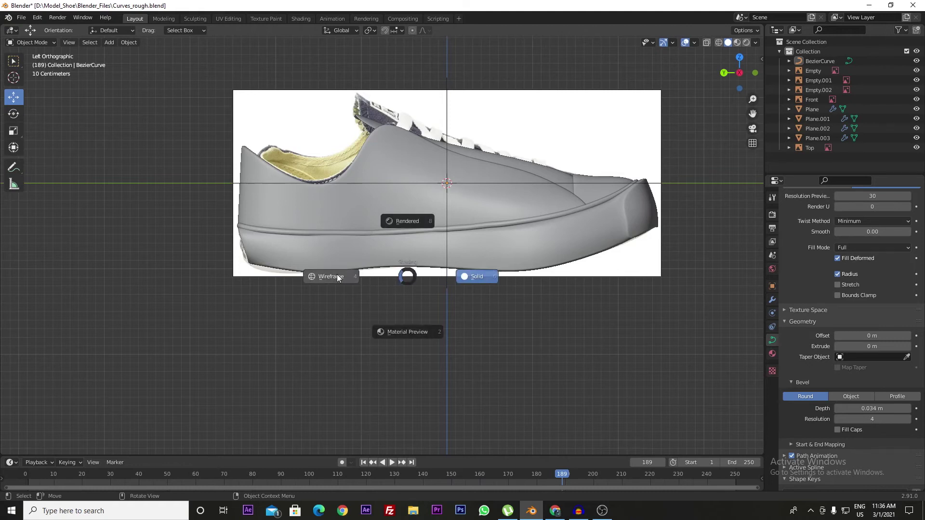
pyautogui.click(338, 278)
pyautogui.scroll(2, 369, 281)
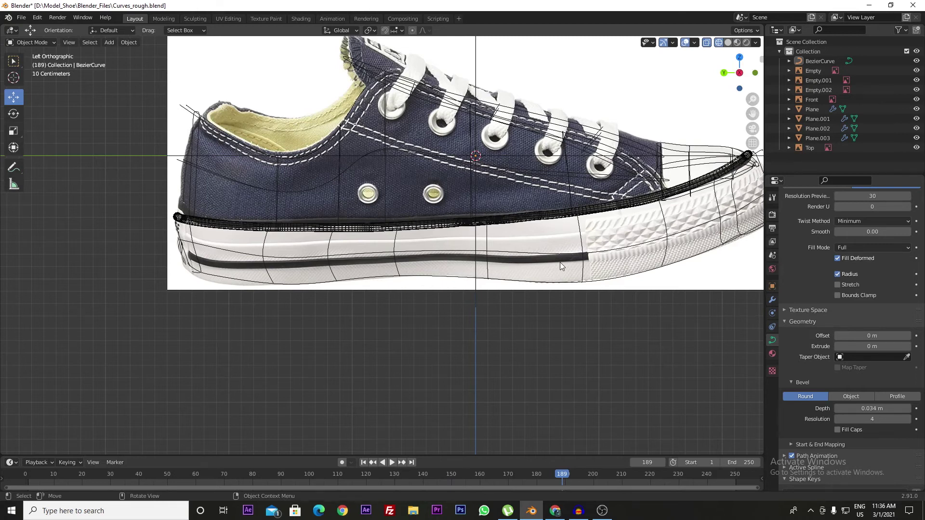
pyautogui.press('Tab')
pyautogui.moveTo(559, 264)
pyautogui.mouseDown(button='middle')
pyautogui.moveTo(561, 312)
pyautogui.moveTo(541, 312)
pyautogui.mouseUp(button='middle')
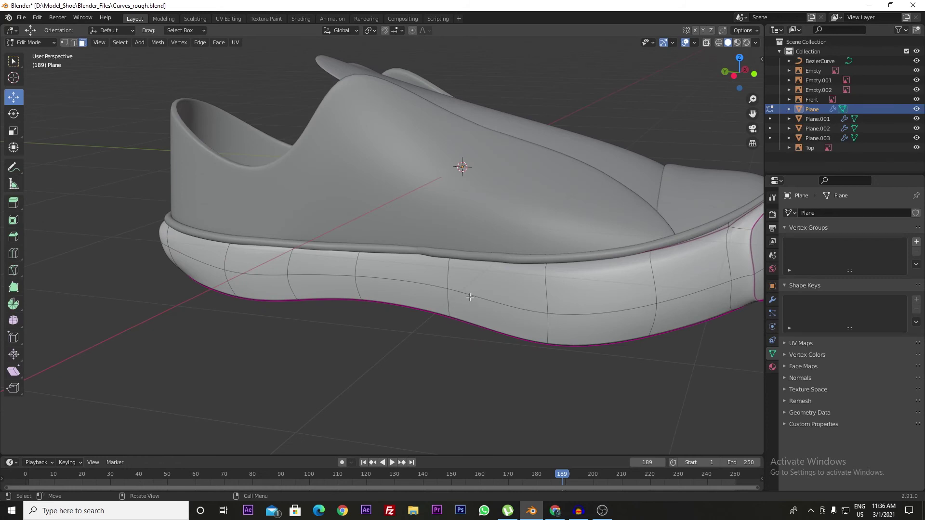
# - In edge mode, select the sole's middle edge loop all the way around the heel
pyautogui.keyDown('alt'); pyautogui.click(470, 297); pyautogui.keyUp('alt')
pyautogui.press('2')
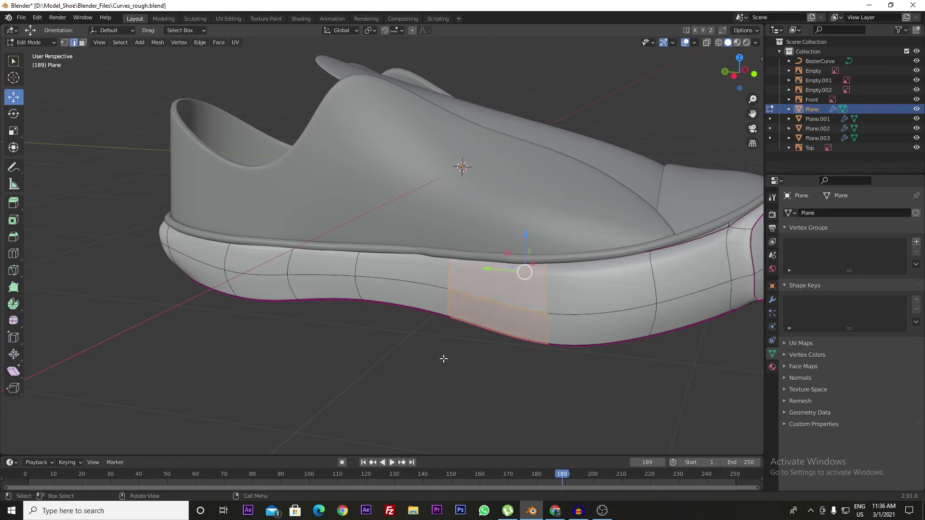
pyautogui.click(475, 328)
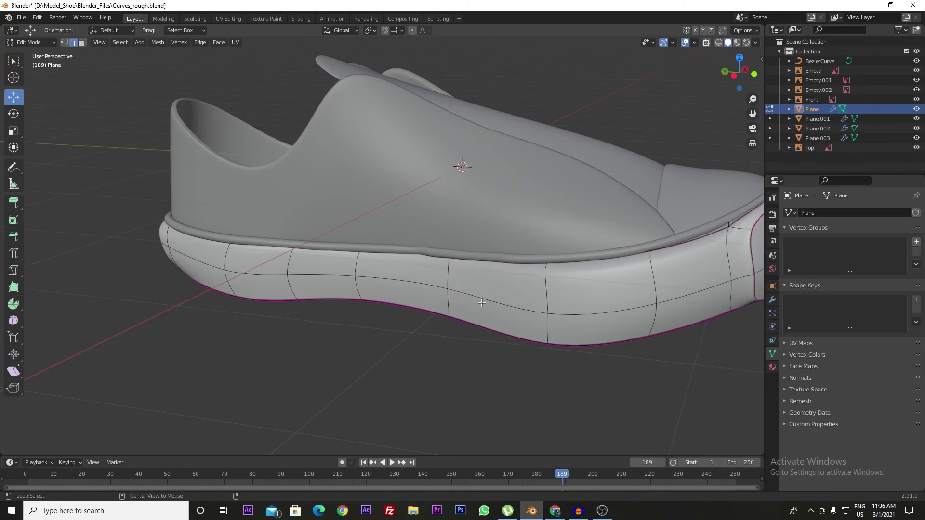
pyautogui.keyDown('alt'); pyautogui.click(482, 302); pyautogui.keyUp('alt')
pyautogui.scroll(-5, 508, 313)
pyautogui.moveTo(516, 319)
pyautogui.mouseDown(button='middle')
pyautogui.moveTo(405, 314)
pyautogui.moveTo(542, 324)
pyautogui.moveTo(619, 307)
pyautogui.moveTo(547, 316)
pyautogui.moveTo(605, 310)
pyautogui.mouseUp(button='middle')
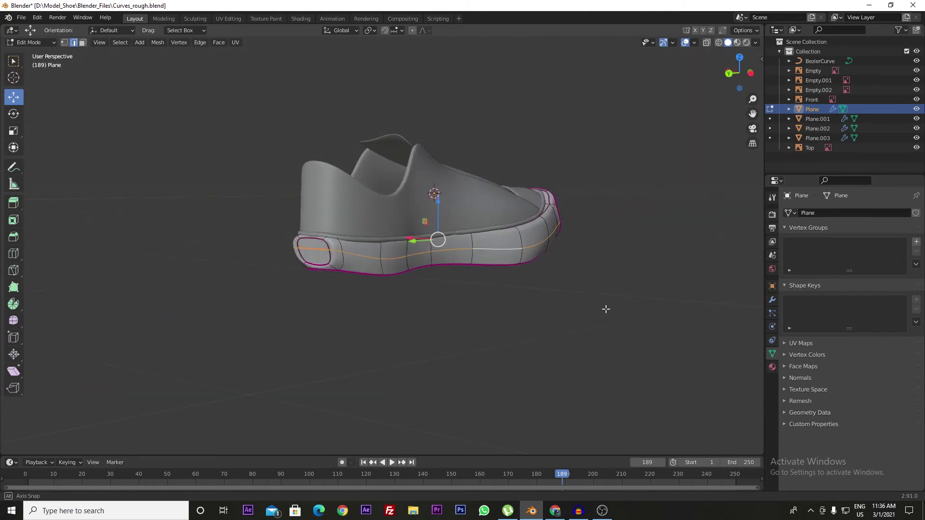
pyautogui.scroll(1, 378, 295)
pyautogui.scroll(3, 299, 277)
pyautogui.moveTo(299, 278); pyautogui.dragTo(392, 345, button='middle')
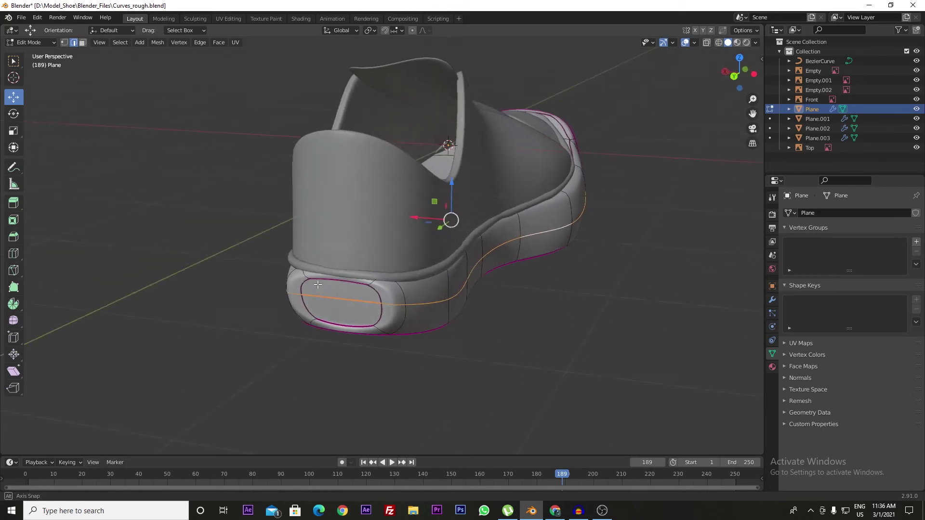
pyautogui.moveTo(392, 345); pyautogui.dragTo(418, 378)
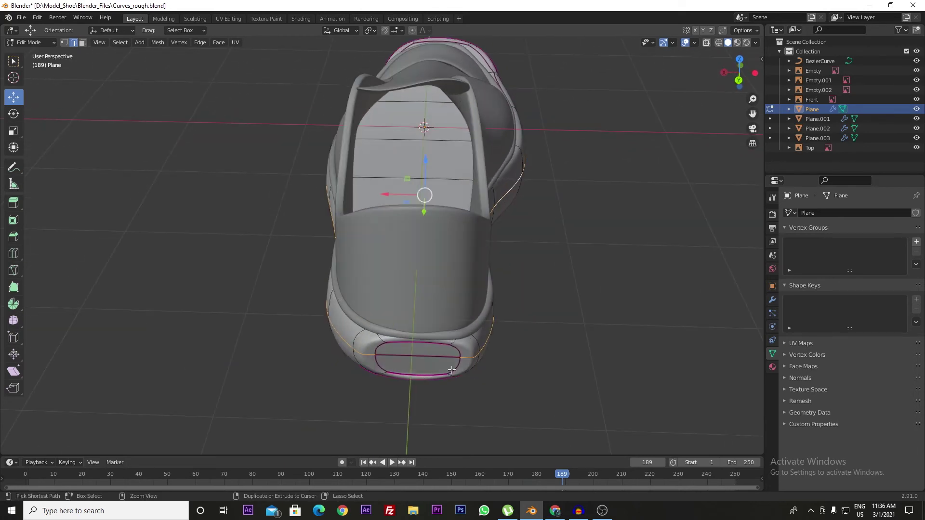
pyautogui.moveTo(452, 369); pyautogui.dragTo(400, 347, button='middle')
pyautogui.scroll(-2, 401, 347)
pyautogui.moveTo(484, 318)
pyautogui.mouseDown(button='middle')
pyautogui.moveTo(501, 332)
pyautogui.moveTo(492, 337)
pyautogui.moveTo(479, 306)
pyautogui.mouseUp(button='middle')
# - Duplicate the loop in place, separate it into Plane.004, and return to Object Mode
pyautogui.press('shift')
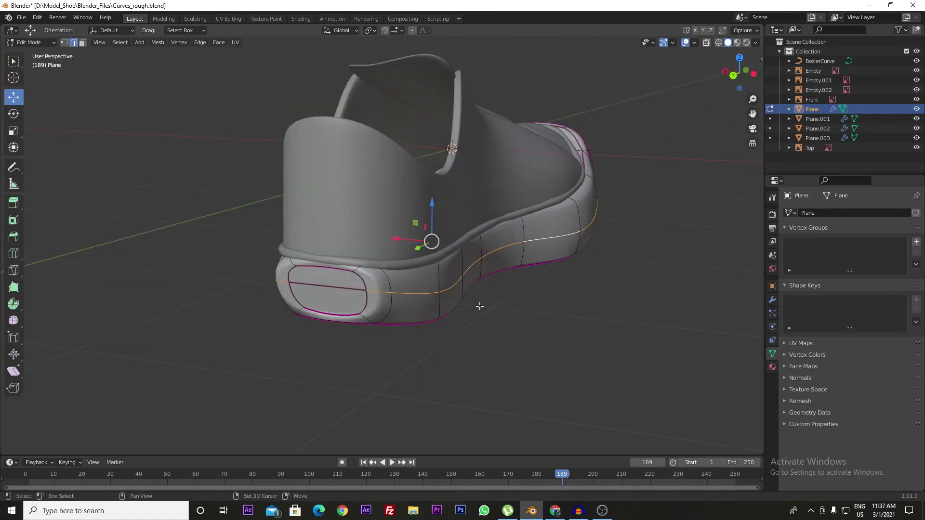
pyautogui.hotkey('shift', 'd')
pyautogui.rightClick(479, 306)
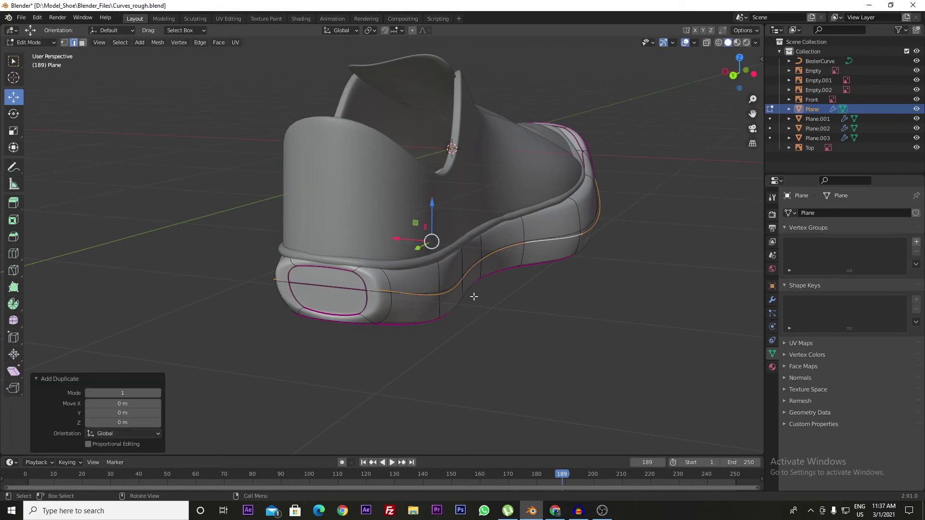
pyautogui.press('p')
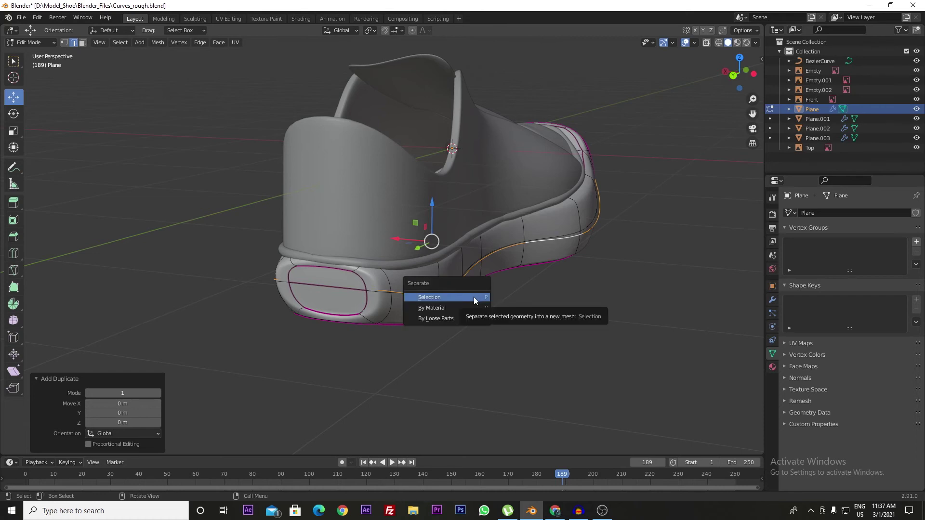
pyautogui.click(474, 299)
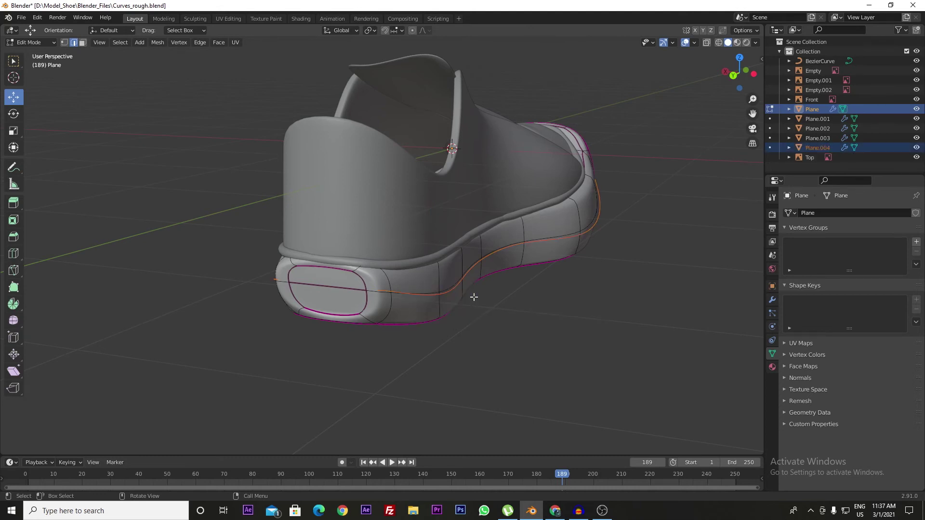
pyautogui.press('Tab')
# - Edit Plane.004 and move its edge strip about 0.08 m down along Z
pyautogui.click(524, 315)
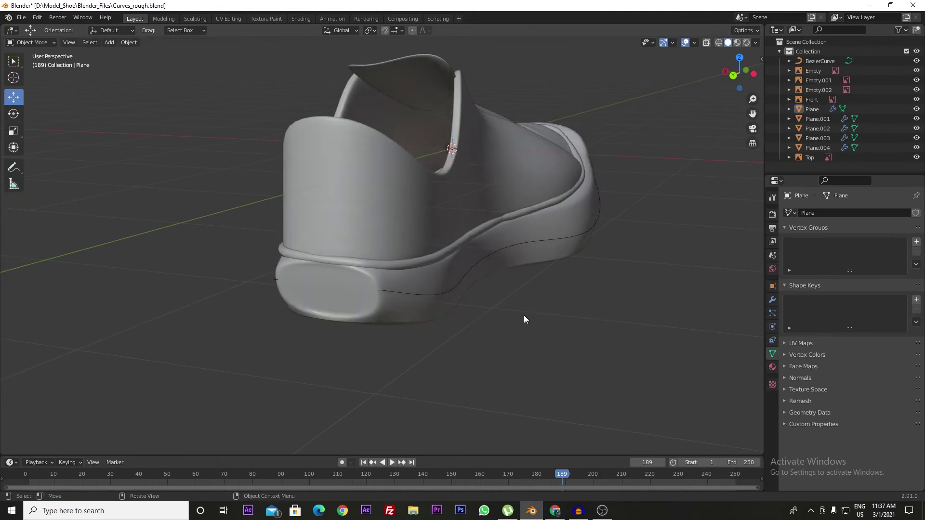
pyautogui.click(478, 307)
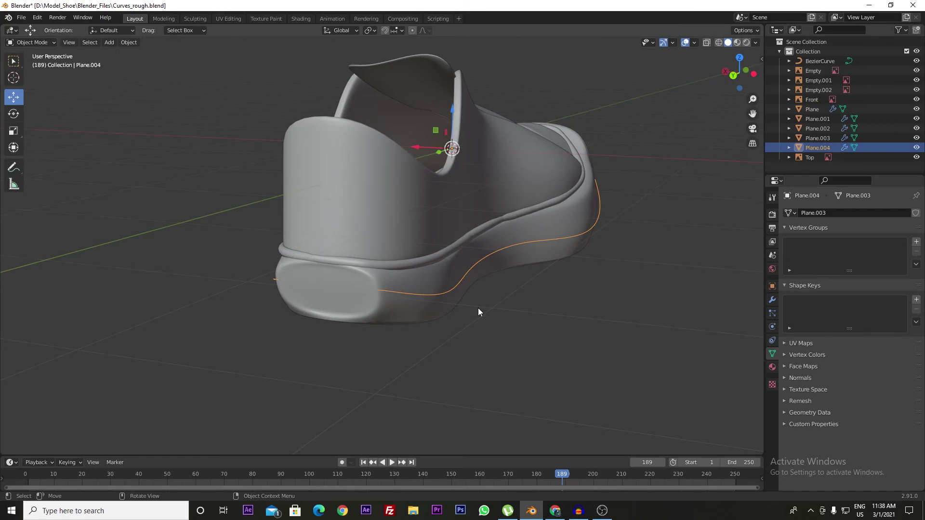
pyautogui.press('Tab')
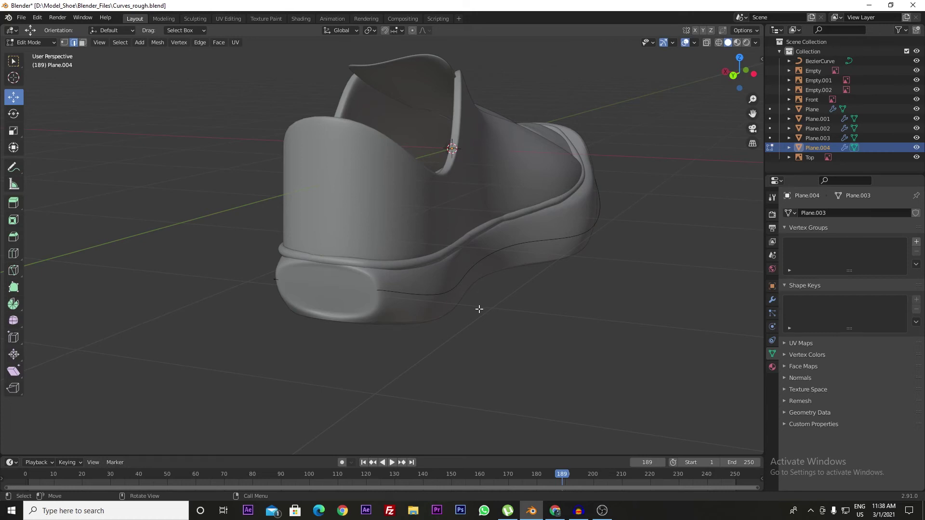
pyautogui.keyDown('alt'); pyautogui.click(438, 308); pyautogui.keyUp('alt')
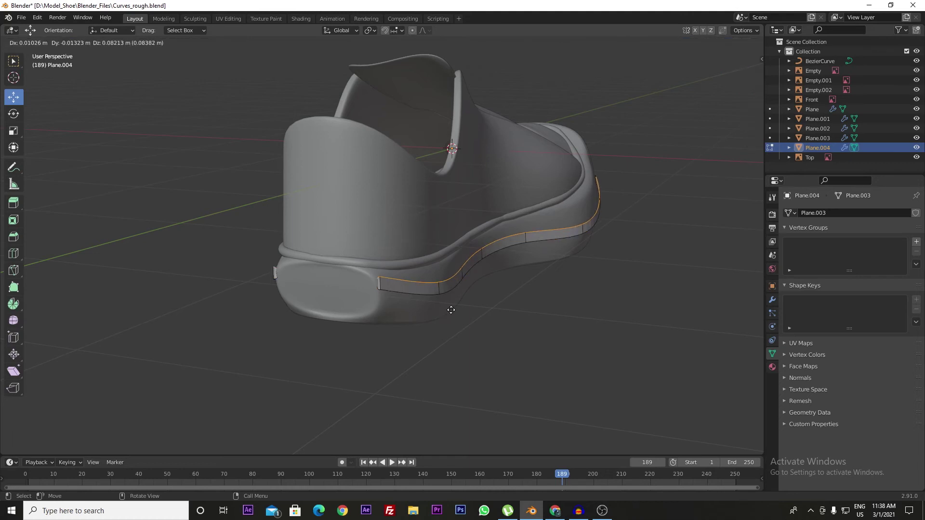
pyautogui.press('z')
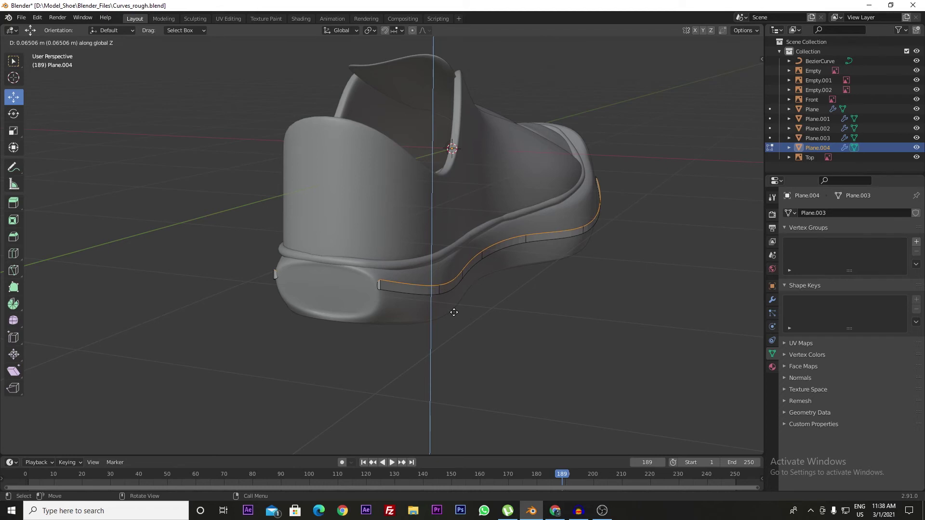
pyautogui.click(454, 312)
pyautogui.moveTo(452, 305)
pyautogui.mouseDown(button='middle')
pyautogui.moveTo(362, 312)
pyautogui.moveTo(370, 311)
pyautogui.mouseUp(button='middle')
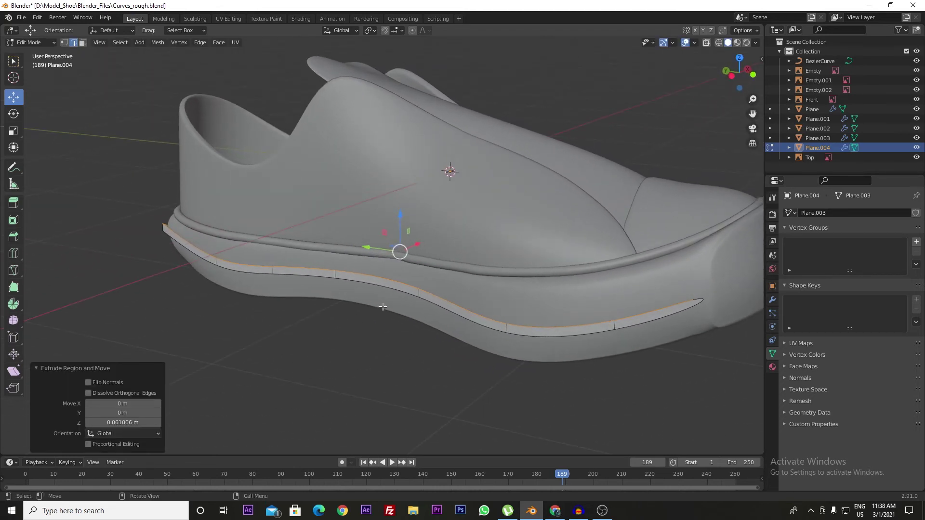
pyautogui.press('a')
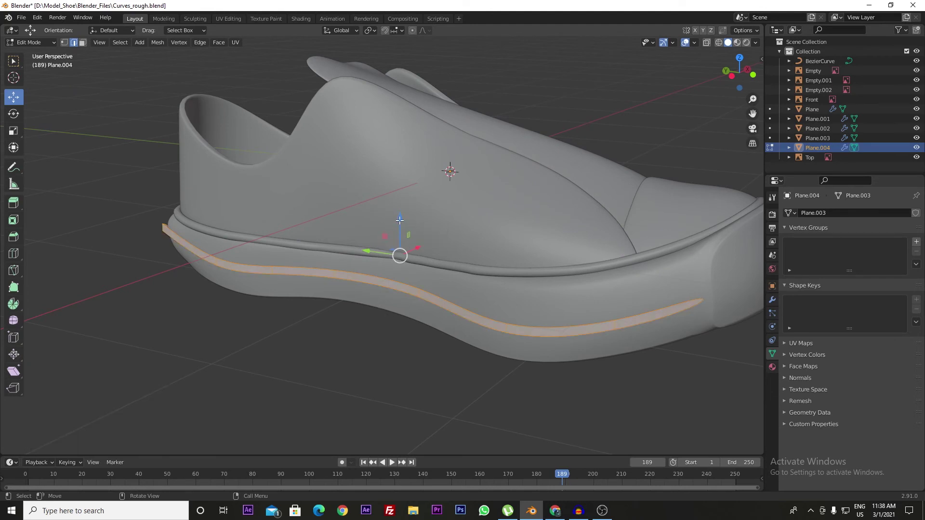
pyautogui.moveTo(400, 221); pyautogui.dragTo(395, 246)
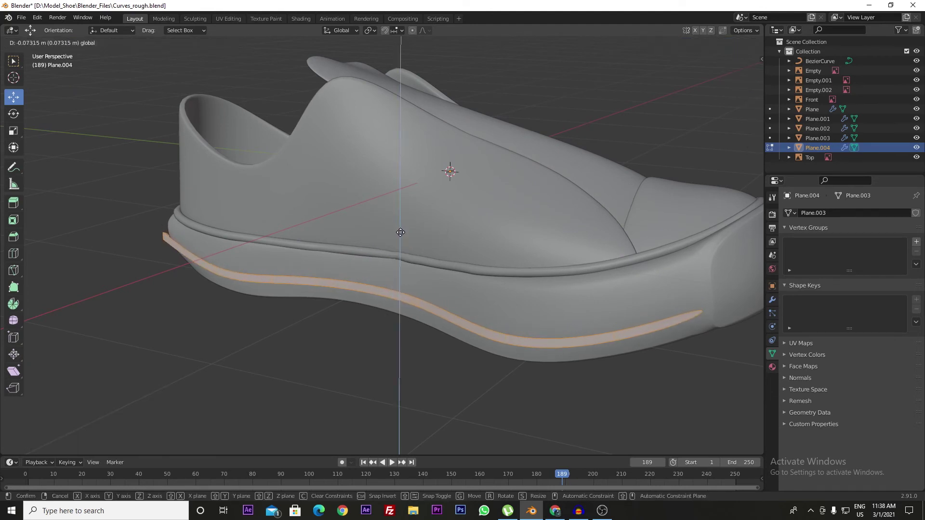
pyautogui.moveTo(442, 307)
pyautogui.mouseDown(button='middle')
pyautogui.moveTo(489, 284)
pyautogui.moveTo(549, 304)
pyautogui.moveTo(509, 295)
pyautogui.moveTo(437, 307)
pyautogui.mouseUp(button='middle')
# - Add a Solidify modifier to Plane.004 with 0.04 m thickness
pyautogui.press('Tab')
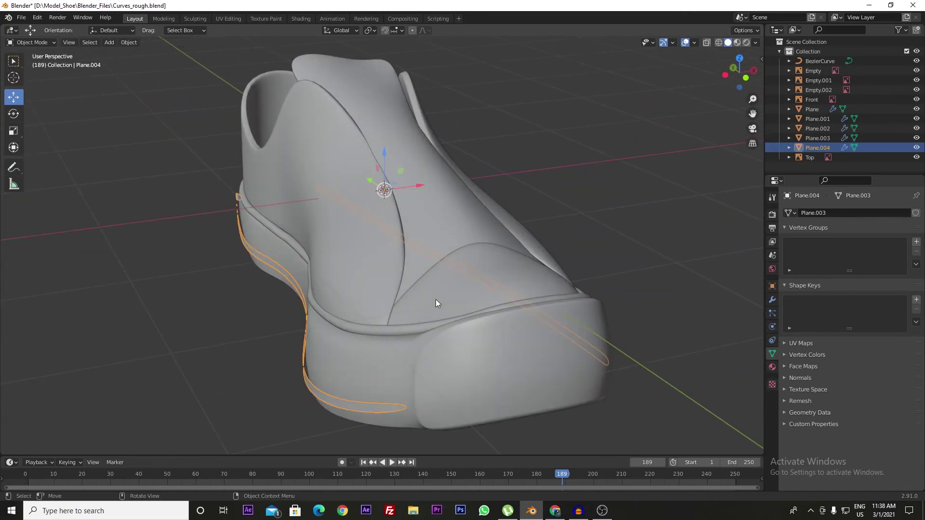
pyautogui.click(291, 413)
pyautogui.click(323, 394)
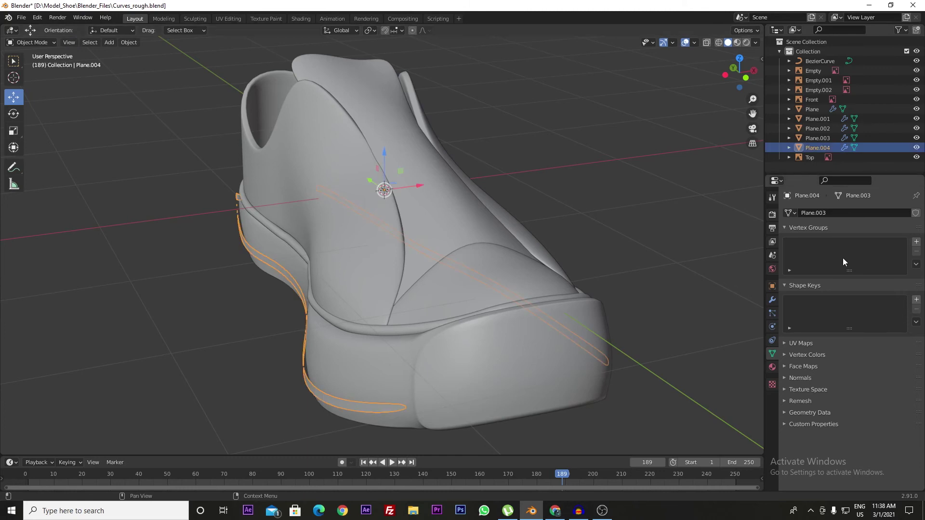
pyautogui.click(772, 300)
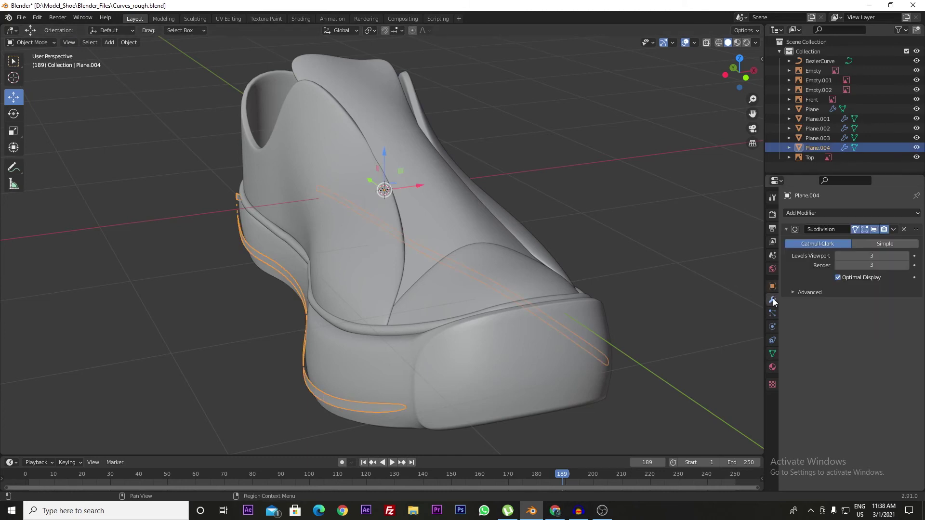
pyautogui.click(821, 213)
pyautogui.click(742, 366)
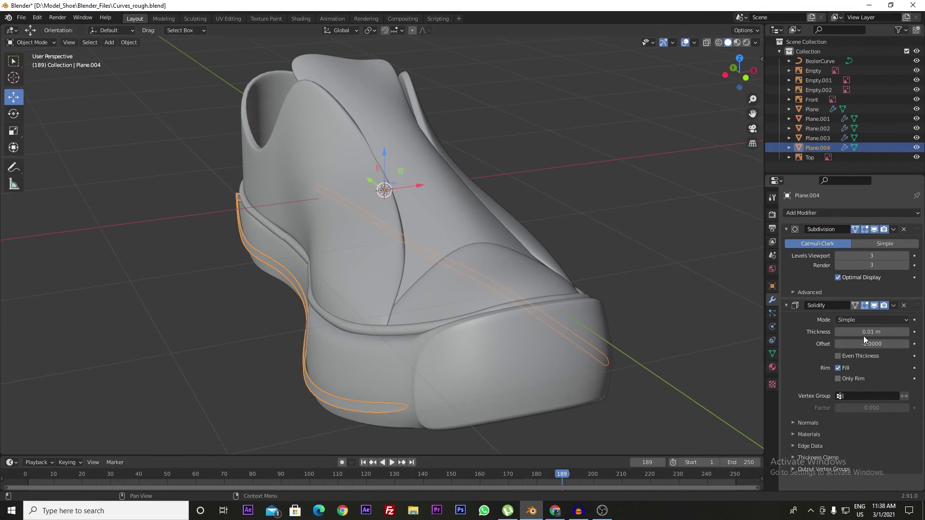
pyautogui.click(883, 331)
pyautogui.write('0.04')
pyautogui.press('Return')
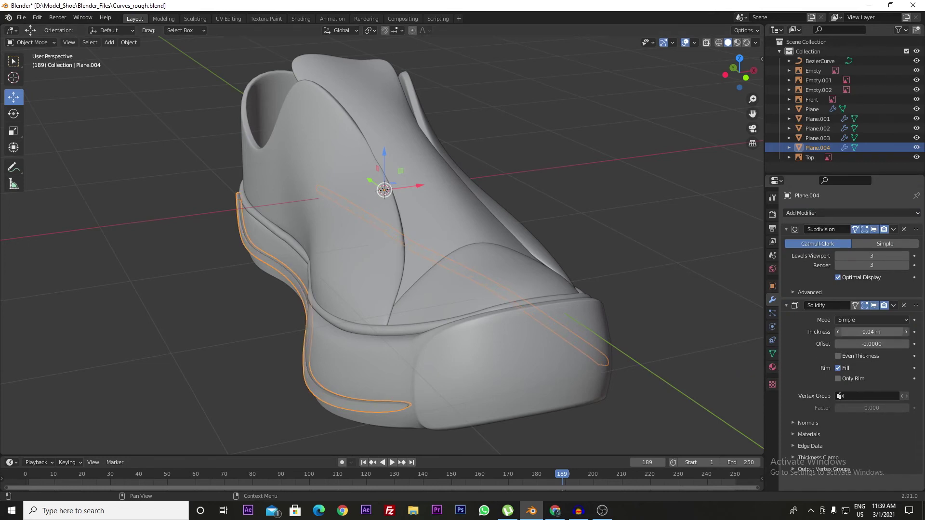
# - Replace the old Subdivision with a new one after Solidify, viewport and render levels 3
pyautogui.moveTo(592, 291)
pyautogui.mouseDown(button='middle')
pyautogui.moveTo(580, 344)
pyautogui.moveTo(594, 313)
pyautogui.mouseUp(button='middle')
pyautogui.click(835, 213)
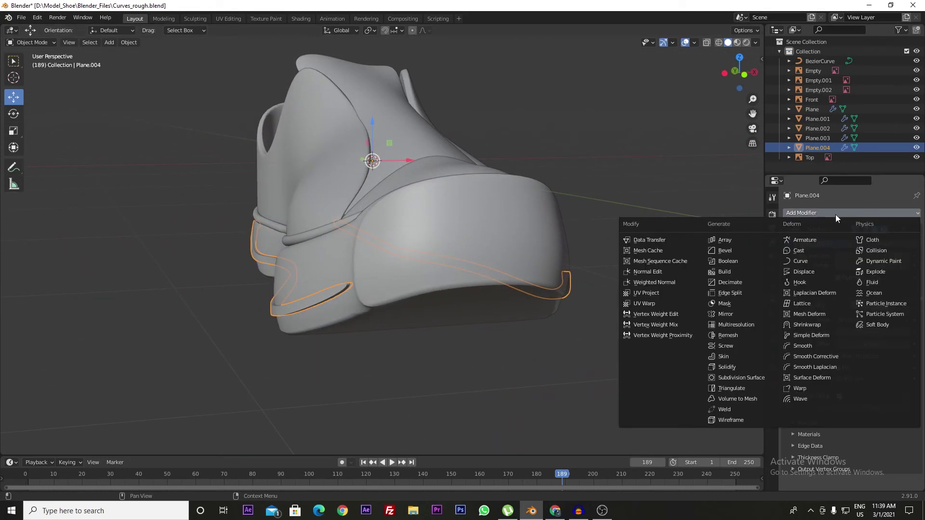
pyautogui.click(760, 377)
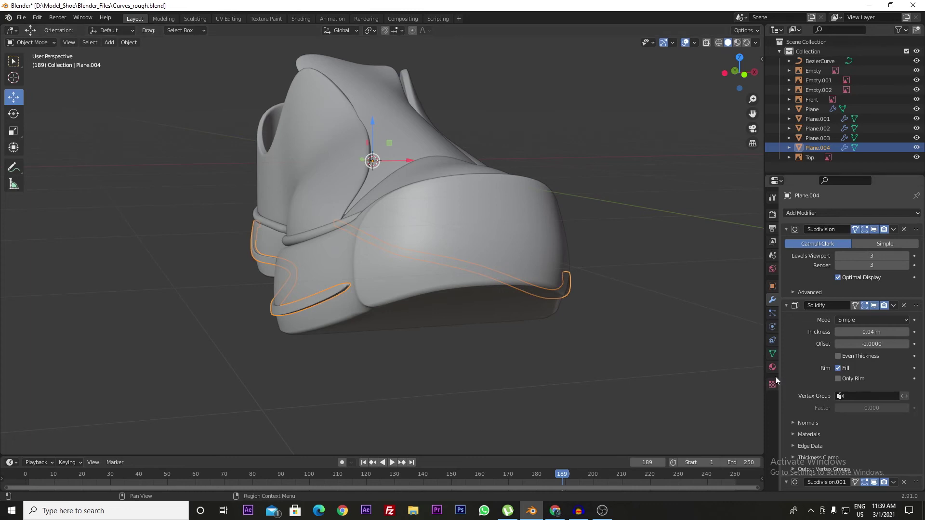
pyautogui.click(904, 230)
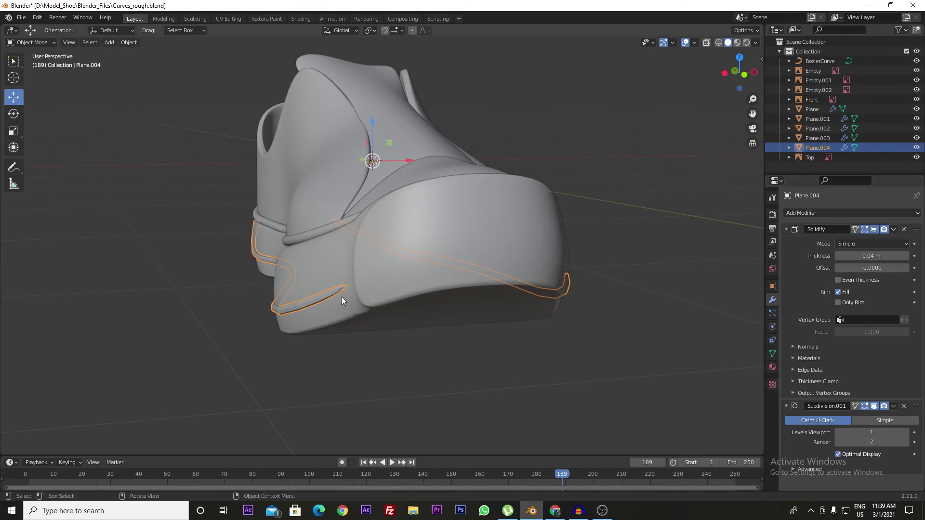
pyautogui.click(876, 432)
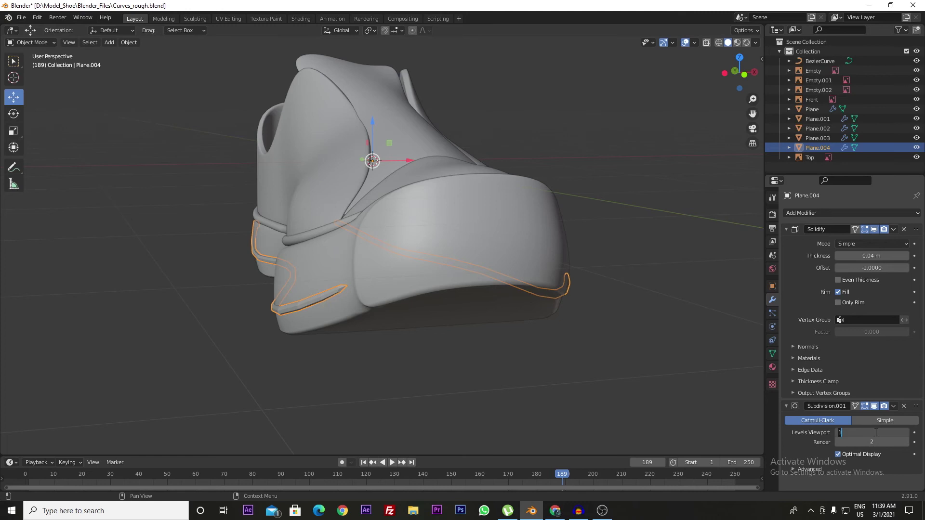
pyautogui.write('3')
pyautogui.press('Return')
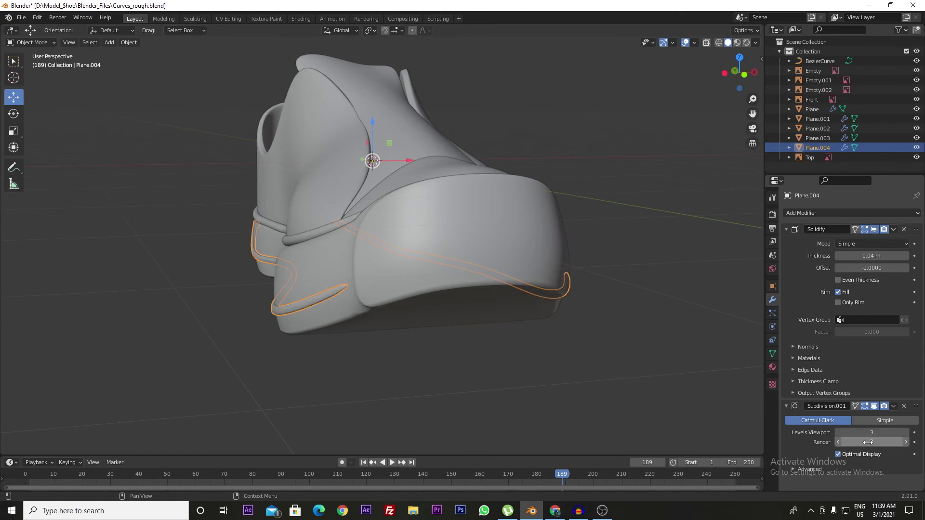
pyautogui.click(871, 443)
pyautogui.press('Return')
pyautogui.click(699, 392)
pyautogui.moveTo(615, 350)
pyautogui.mouseDown(button='middle')
pyautogui.moveTo(449, 341)
pyautogui.moveTo(545, 330)
pyautogui.moveTo(547, 365)
pyautogui.moveTo(514, 347)
pyautogui.mouseUp(button='middle')
# - Edit the strip Plane.004 in wireframe and box-select its end vertices
pyautogui.scroll(3, 515, 348)
pyautogui.scroll(1, 573, 341)
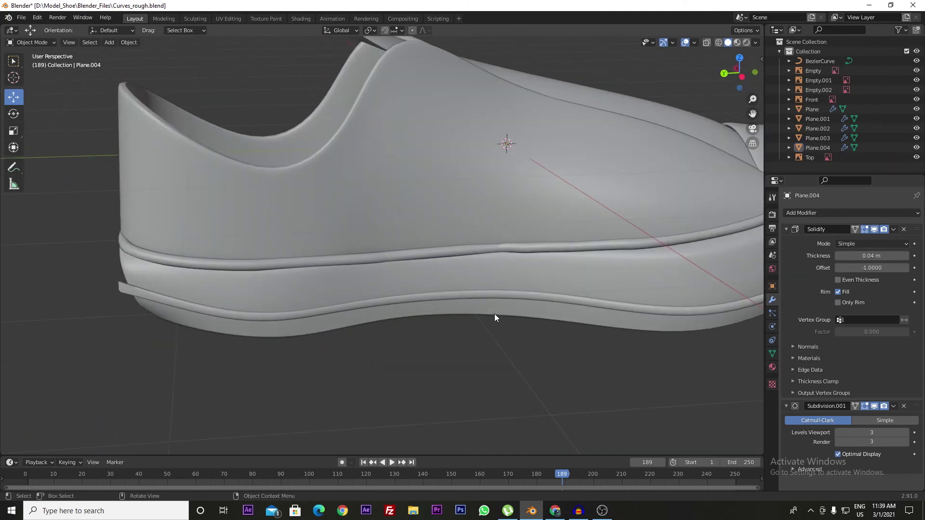
pyautogui.click(481, 298)
pyautogui.press('Tab')
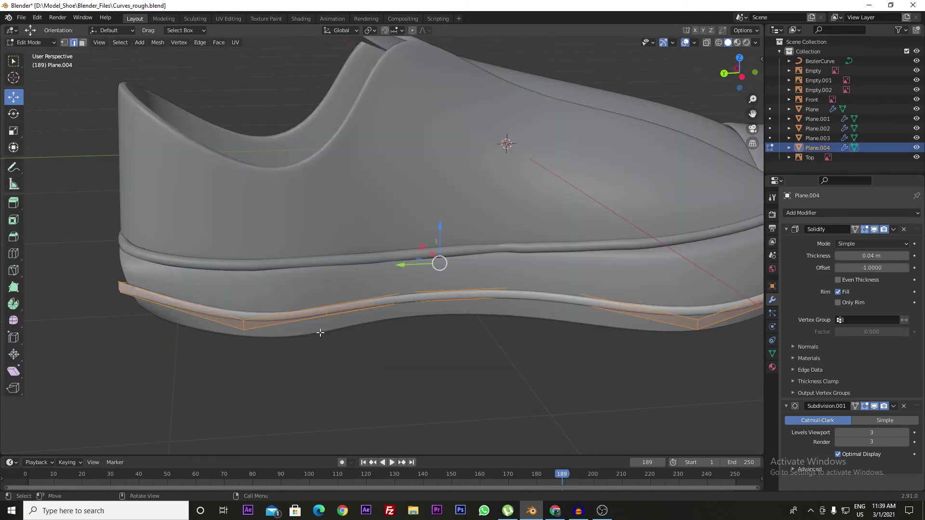
pyautogui.keyDown('shift'); pyautogui.moveTo(321, 332); pyautogui.dragTo(455, 310, button='middle'); pyautogui.keyUp('shift')
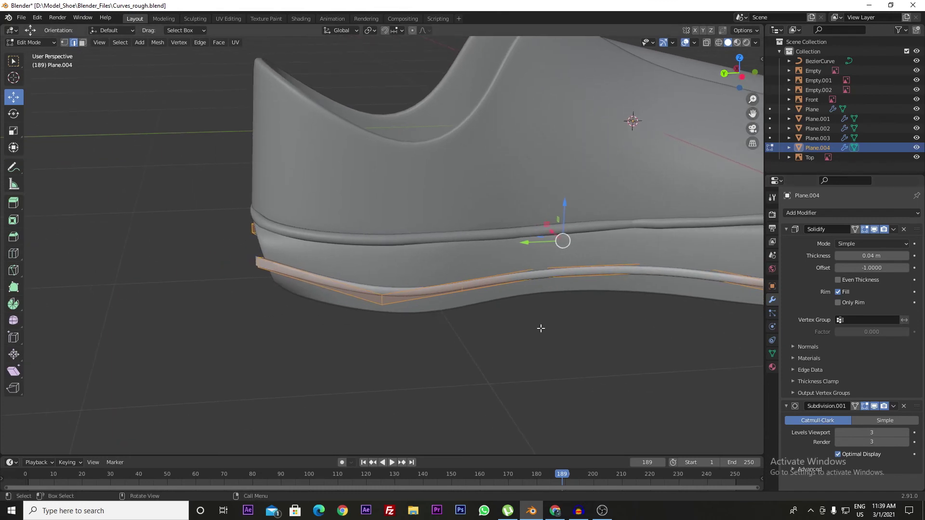
pyautogui.moveTo(308, 304); pyautogui.dragTo(326, 294, button='middle')
pyautogui.moveTo(287, 253); pyautogui.dragTo(316, 251, button='middle')
pyautogui.press('z')
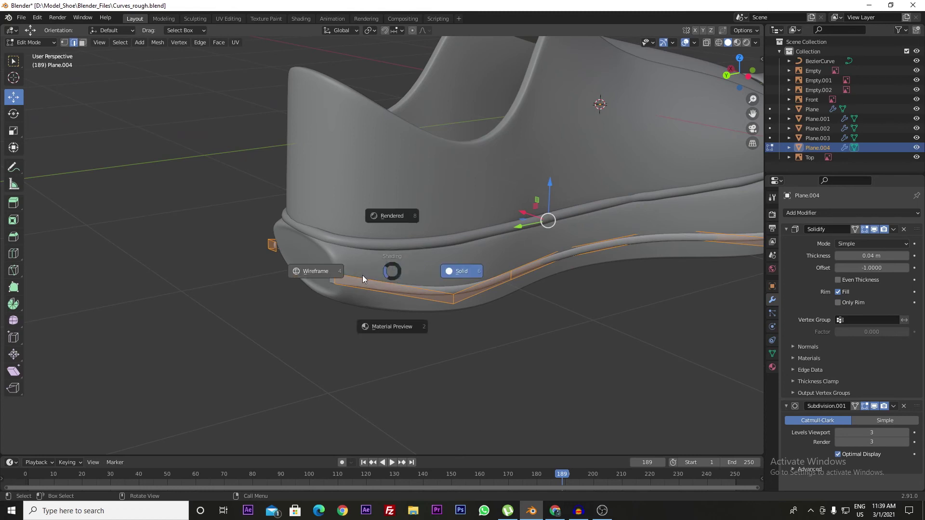
pyautogui.click(328, 272)
pyautogui.press('1')
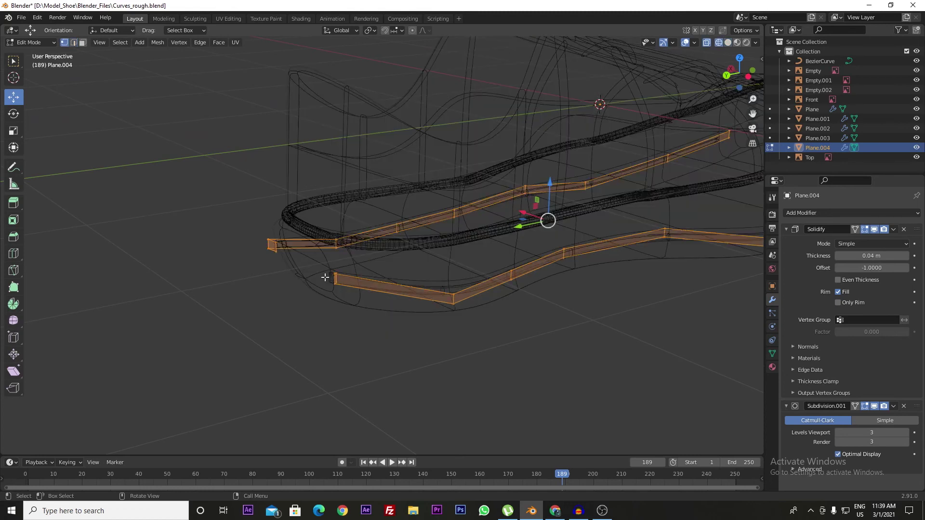
pyautogui.moveTo(355, 296); pyautogui.dragTo(318, 272)
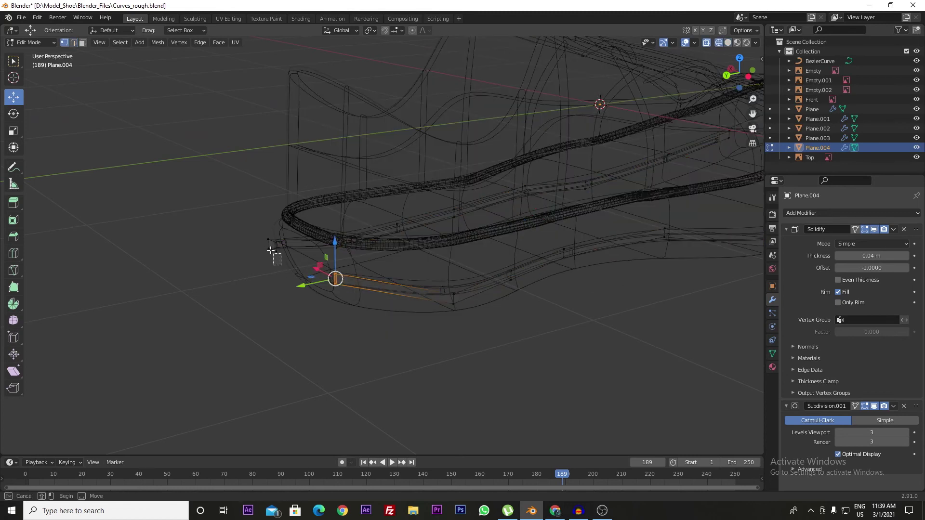
# - Refine the end-vertex pair in solid view and slide those vertices along Y
pyautogui.keyDown('shift'); pyautogui.click(274, 248); pyautogui.keyUp('shift')
pyautogui.moveTo(277, 250); pyautogui.dragTo(312, 298, button='middle')
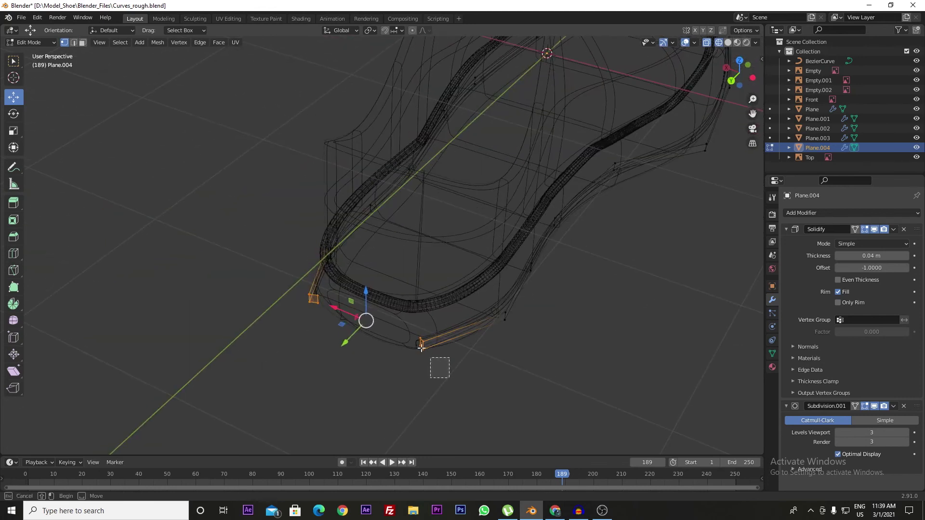
pyautogui.click(420, 343)
pyautogui.keyDown('shift'); pyautogui.click(313, 299); pyautogui.keyUp('shift')
pyautogui.moveTo(354, 315); pyautogui.dragTo(330, 295, button='middle')
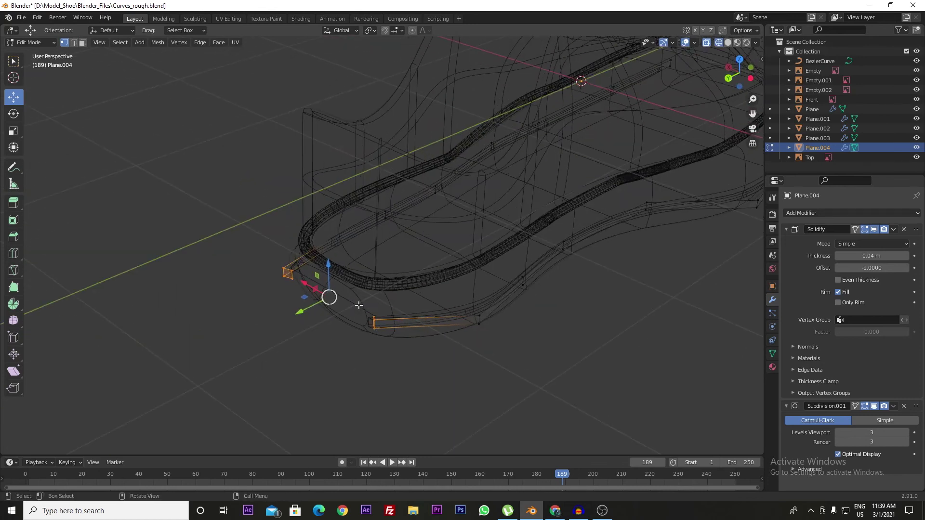
pyautogui.press('z')
pyautogui.click(456, 286)
pyautogui.moveTo(455, 286); pyautogui.dragTo(289, 318, button='middle')
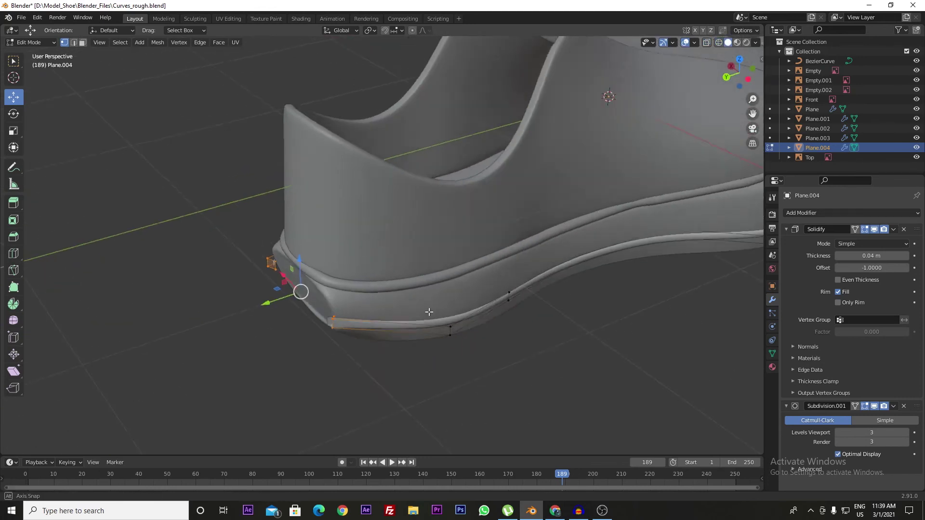
pyautogui.scroll(2, 282, 322)
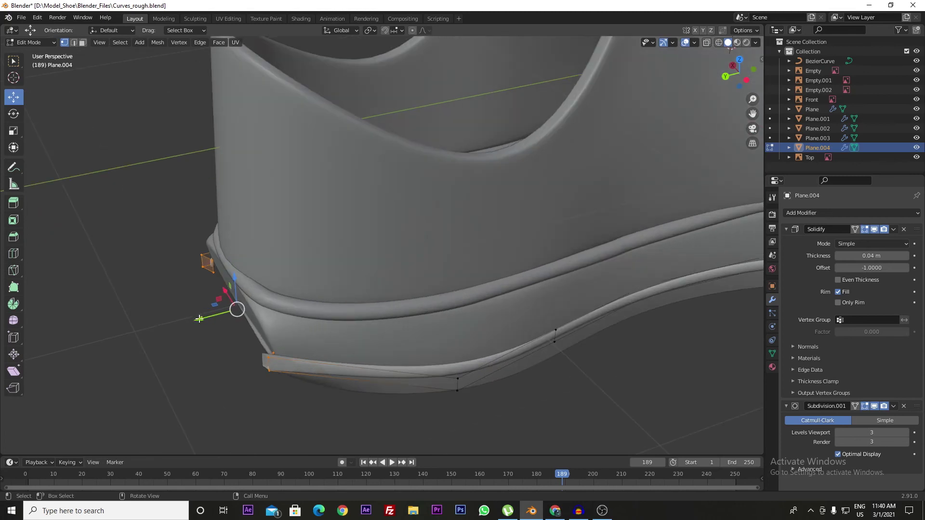
pyautogui.moveTo(199, 319); pyautogui.dragTo(233, 327)
pyautogui.click(233, 327)
# - Select the edge loop around the strip's heel bottom and nudge it slightly along Y
pyautogui.moveTo(233, 327)
pyautogui.mouseDown(button='middle')
pyautogui.moveTo(390, 348)
pyautogui.moveTo(429, 371)
pyautogui.moveTo(450, 351)
pyautogui.mouseUp(button='middle')
pyautogui.moveTo(399, 321); pyautogui.dragTo(363, 280)
pyautogui.moveTo(522, 292)
pyautogui.mouseDown(button='middle')
pyautogui.moveTo(496, 297)
pyautogui.moveTo(518, 321)
pyautogui.mouseUp(button='middle')
pyautogui.keyDown('shift'); pyautogui.moveTo(512, 315); pyautogui.dragTo(484, 289); pyautogui.keyUp('shift')
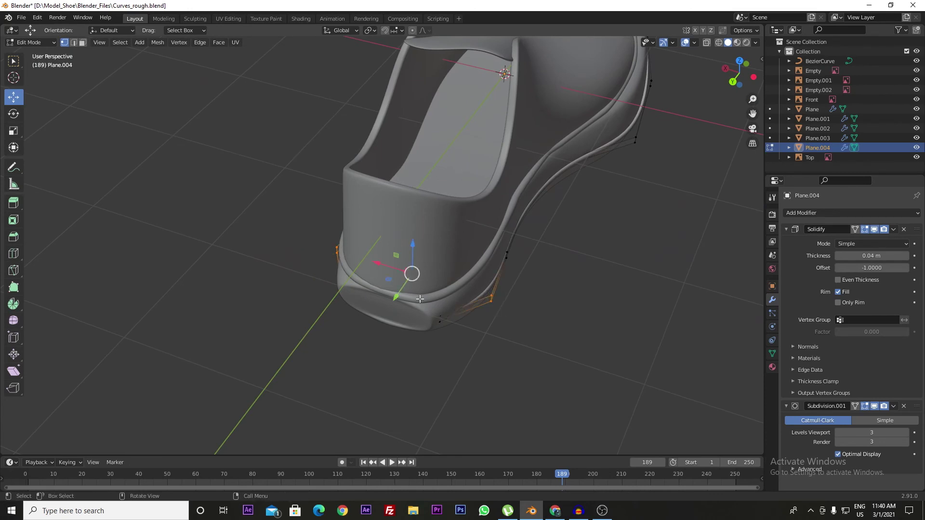
pyautogui.moveTo(395, 297); pyautogui.dragTo(505, 340, button='middle')
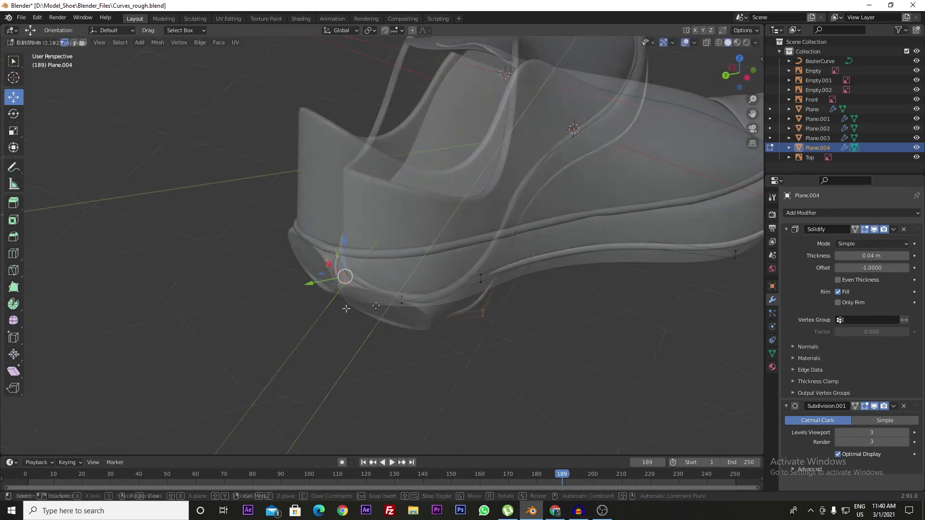
pyautogui.hotkey('ctrl', 'z')
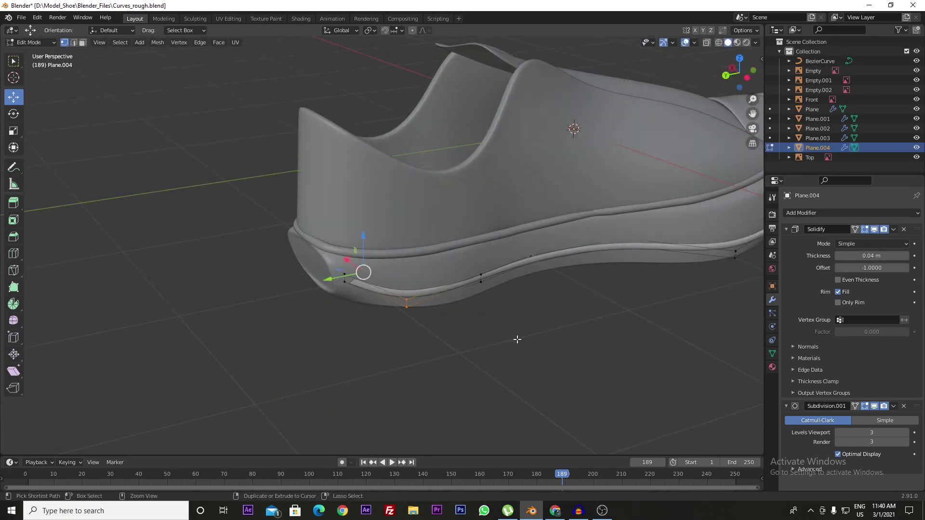
pyautogui.moveTo(389, 315)
pyautogui.mouseDown(button='middle')
pyautogui.moveTo(376, 316)
pyautogui.moveTo(446, 340)
pyautogui.moveTo(477, 316)
pyautogui.mouseUp(button='middle')
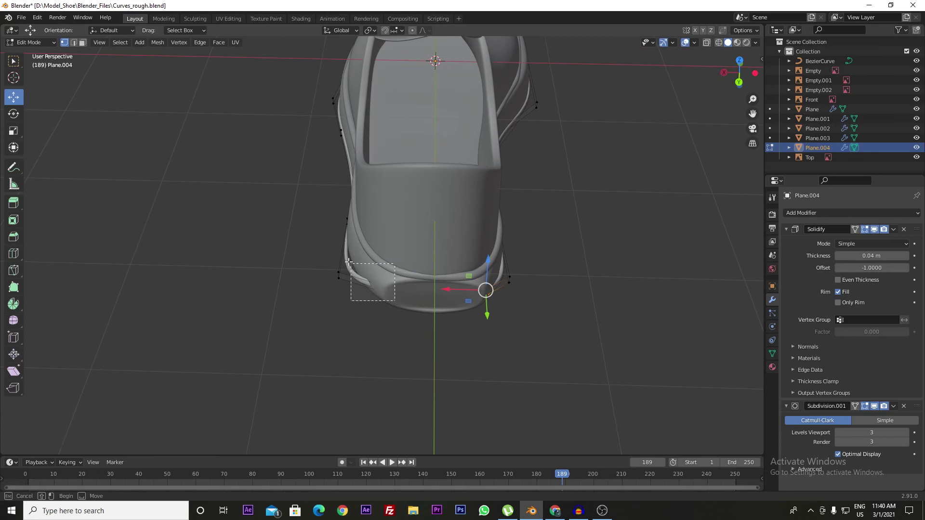
pyautogui.keyDown('alt'); pyautogui.click(398, 307); pyautogui.keyUp('alt')
pyautogui.moveTo(501, 353); pyautogui.dragTo(496, 349, button='middle')
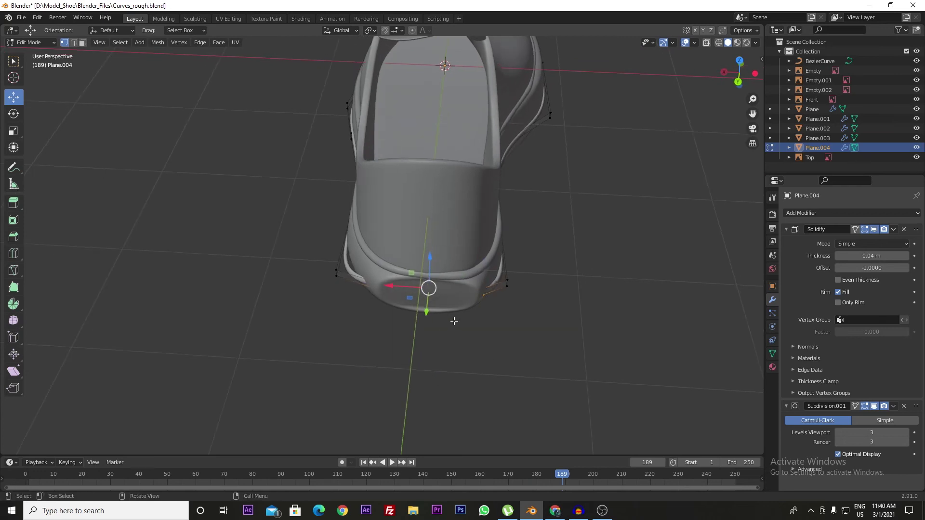
pyautogui.moveTo(452, 320); pyautogui.dragTo(413, 317, button='middle')
pyautogui.moveTo(341, 303); pyautogui.dragTo(340, 314)
pyautogui.scroll(4, 289, 289)
# - Shift the heel vertices about 0.012 m along X and rotate them 3.64°
pyautogui.press('g')
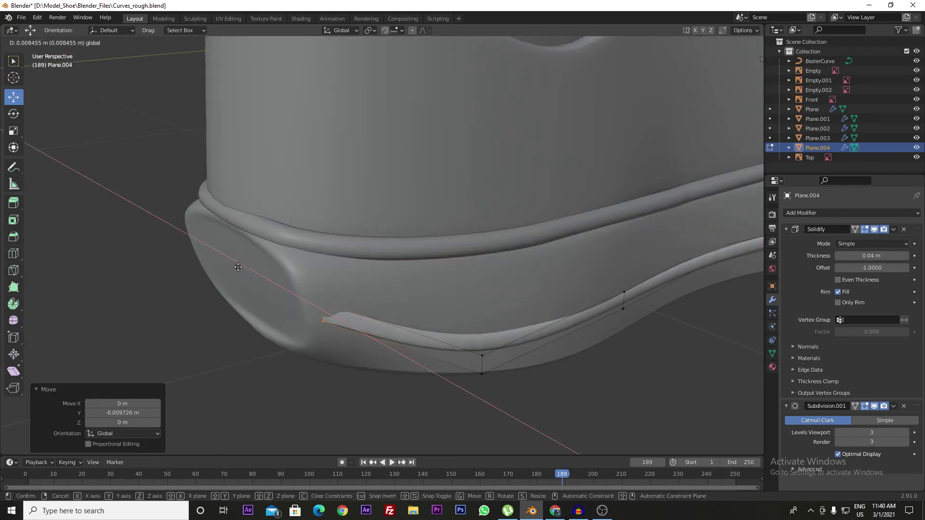
pyautogui.press('x')
pyautogui.click(238, 268)
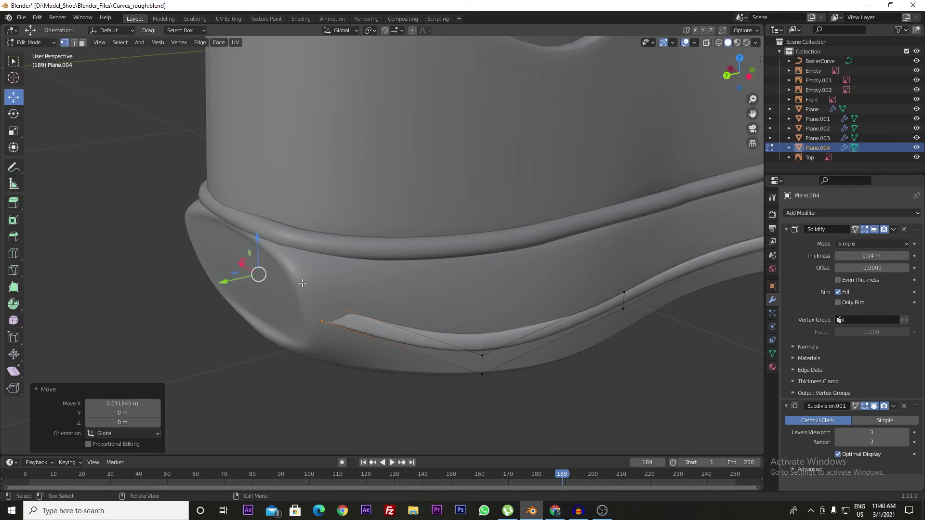
pyautogui.press('r')
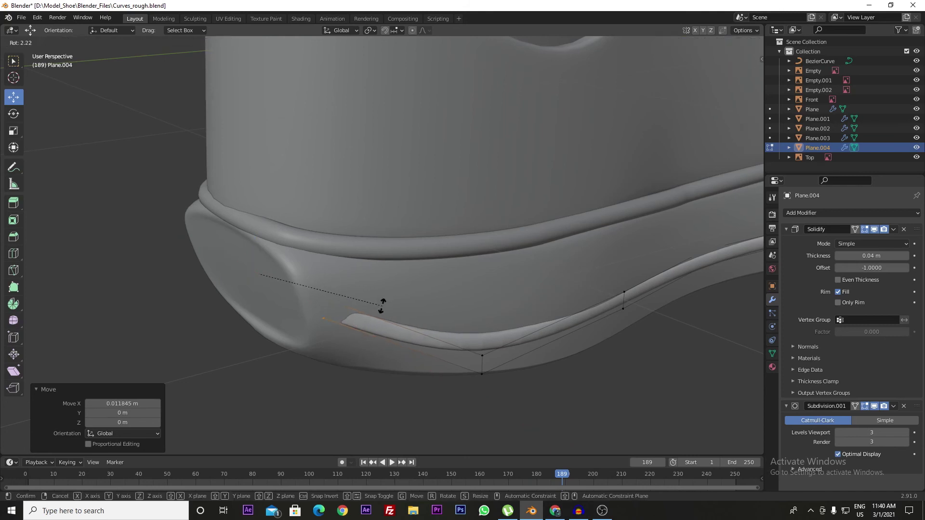
pyautogui.click(383, 303)
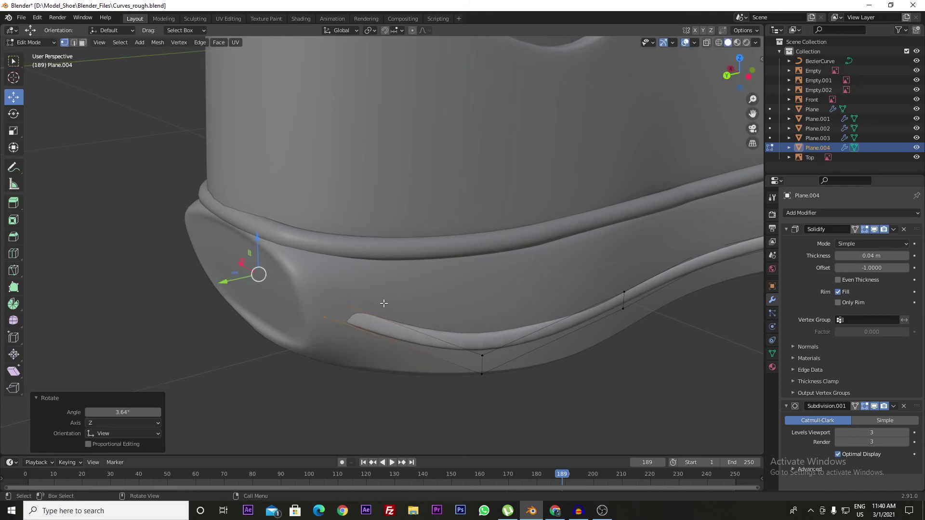
# - Apply an Object Context Menu option to Plane.004 and re-enter Edit Mode
pyautogui.press('Tab')
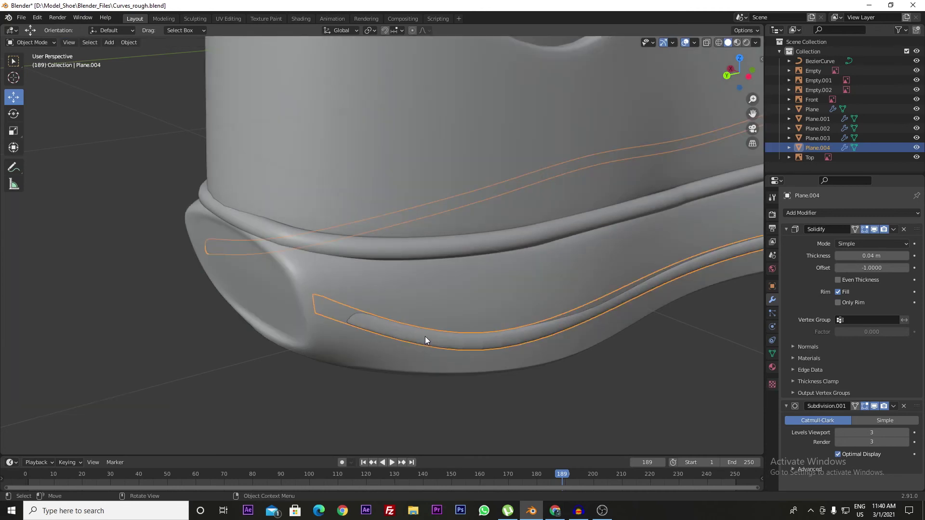
pyautogui.click(425, 336)
pyautogui.click(408, 336)
pyautogui.rightClick(408, 336)
pyautogui.click(409, 334)
pyautogui.press('Tab')
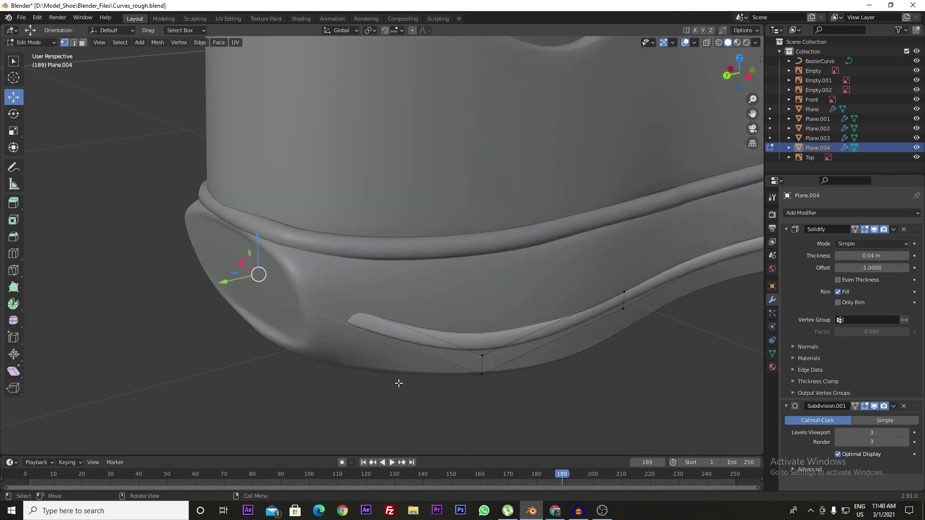
# - Nudge the heel-end strip vertices slightly and shrink them a little
pyautogui.scroll(-3, 340, 361)
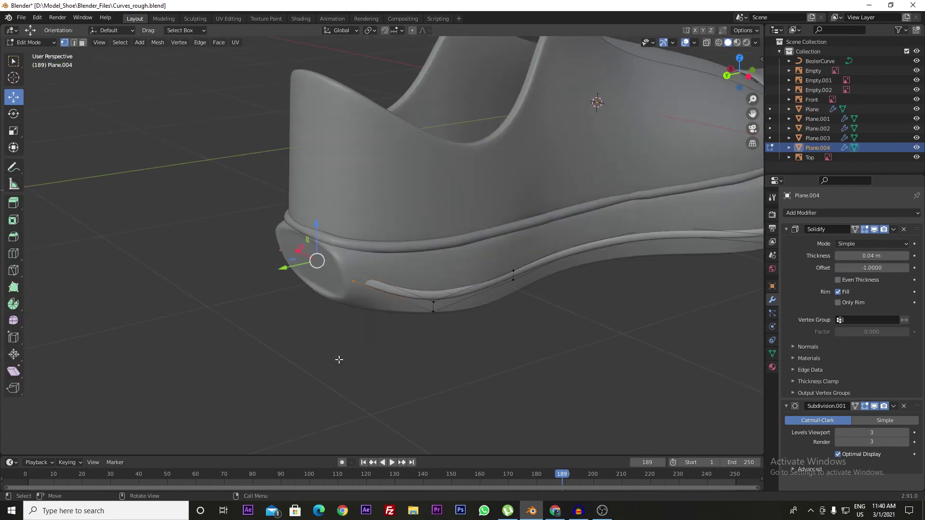
pyautogui.scroll(2, 331, 356)
pyautogui.moveTo(312, 323); pyautogui.dragTo(305, 323)
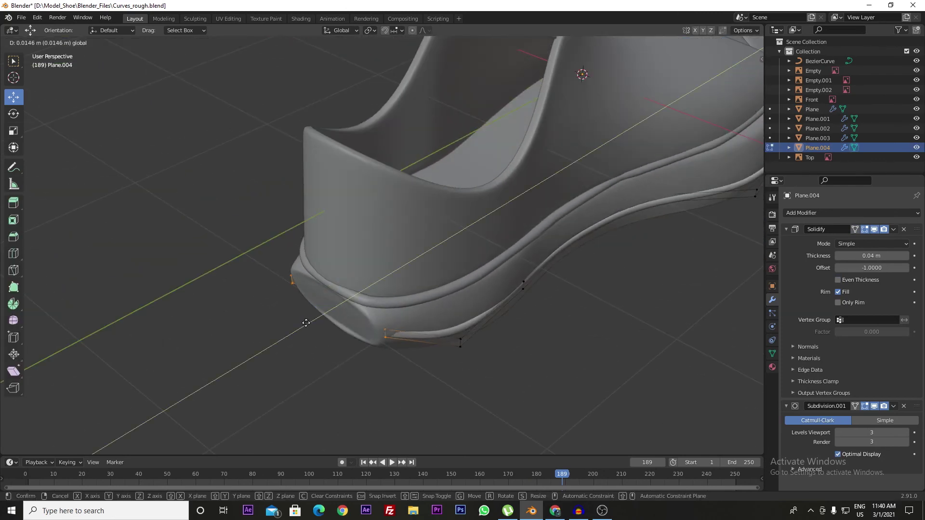
pyautogui.click(305, 326)
pyautogui.scroll(3, 305, 325)
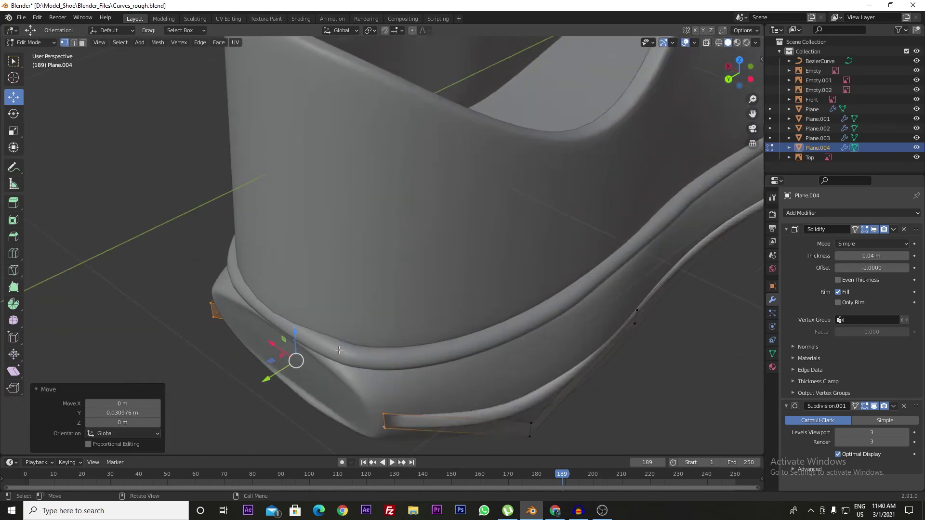
pyautogui.moveTo(299, 356); pyautogui.dragTo(407, 385, button='middle')
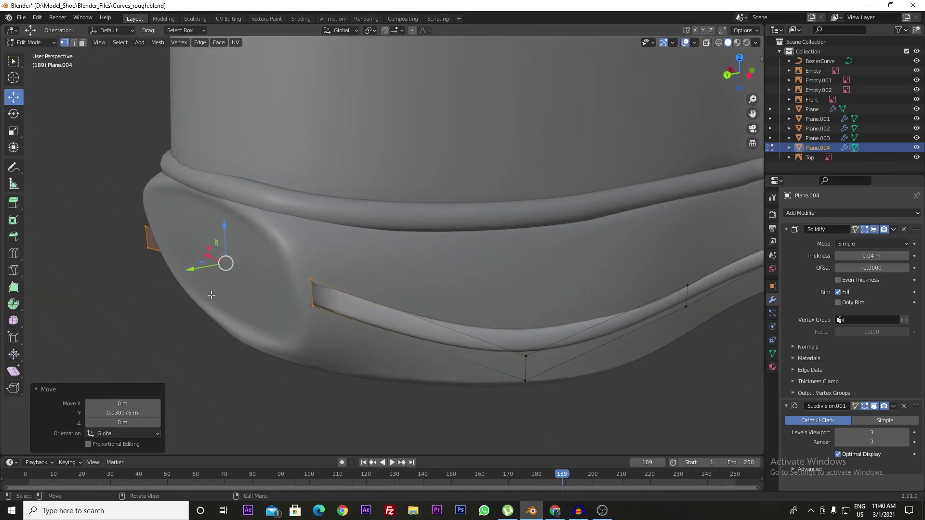
pyautogui.keyDown('shift'); pyautogui.moveTo(212, 295); pyautogui.dragTo(226, 305, button='middle'); pyautogui.keyUp('shift')
pyautogui.press('s')
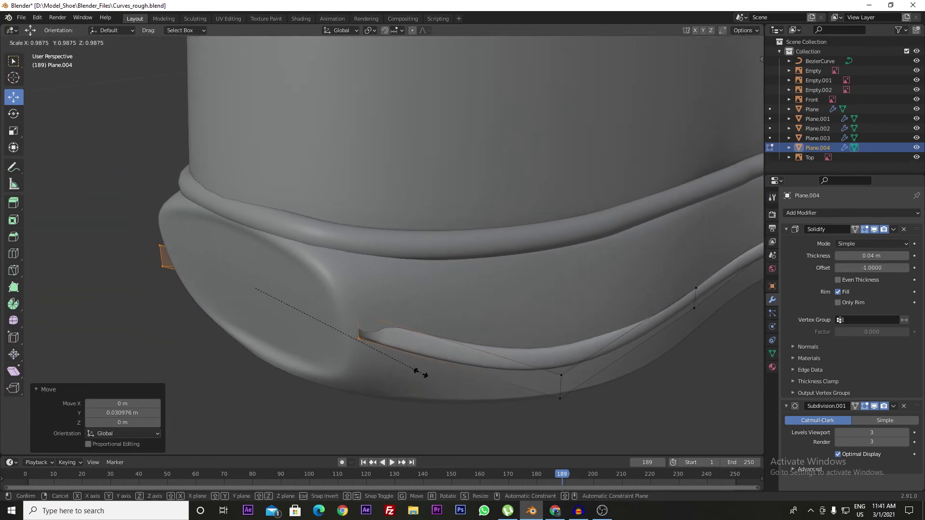
pyautogui.click(419, 374)
# - Rotate the heel-end corner vertex about -11.6° to angle the strip inward
pyautogui.click(133, 288)
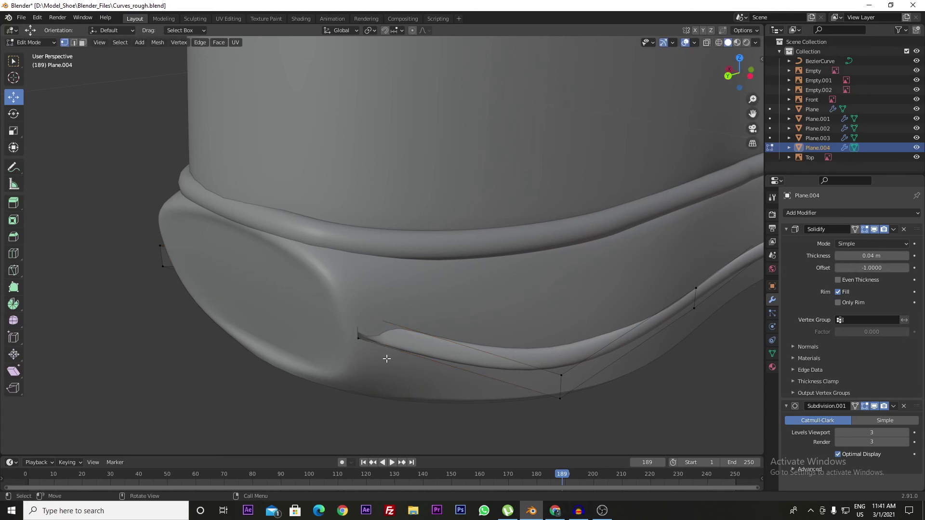
pyautogui.click(360, 335)
pyautogui.click(14, 113)
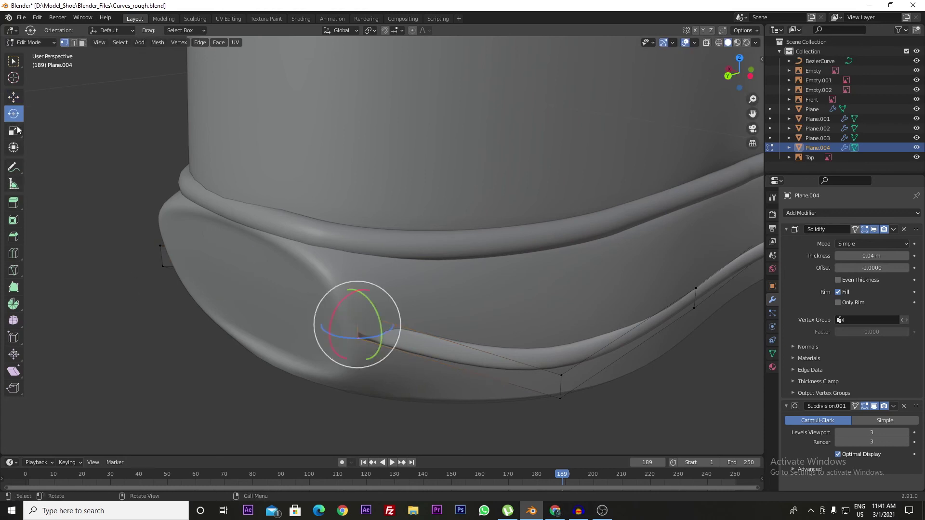
pyautogui.moveTo(376, 316); pyautogui.dragTo(375, 322)
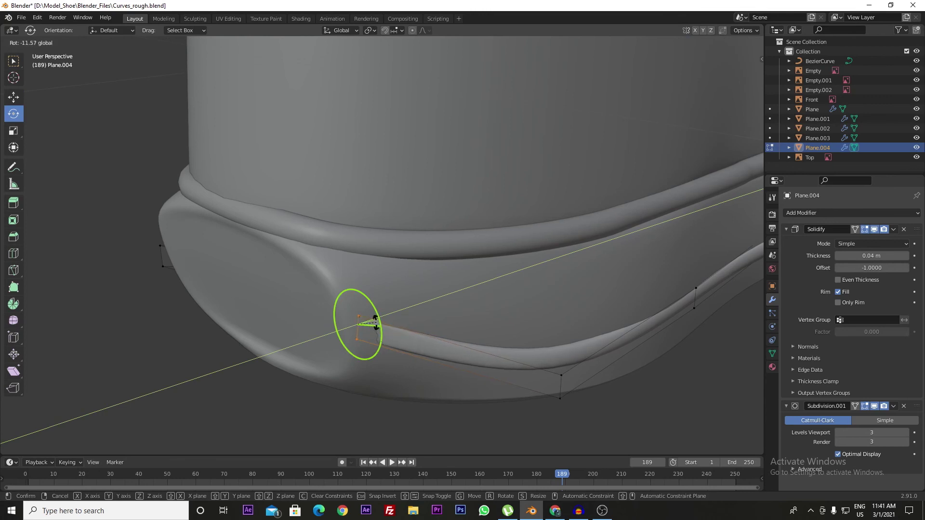
pyautogui.moveTo(376, 322); pyautogui.dragTo(376, 322)
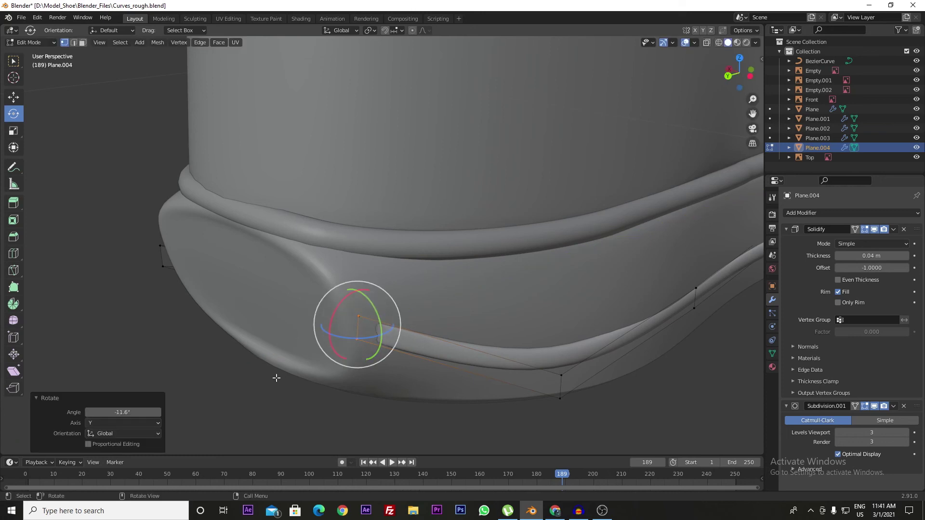
# - Rotate the strip's end vertices on both heel sides by about -2.54°
pyautogui.click(9, 100)
pyautogui.moveTo(387, 357)
pyautogui.mouseDown(button='middle')
pyautogui.moveTo(379, 376)
pyautogui.moveTo(435, 385)
pyautogui.mouseUp(button='middle')
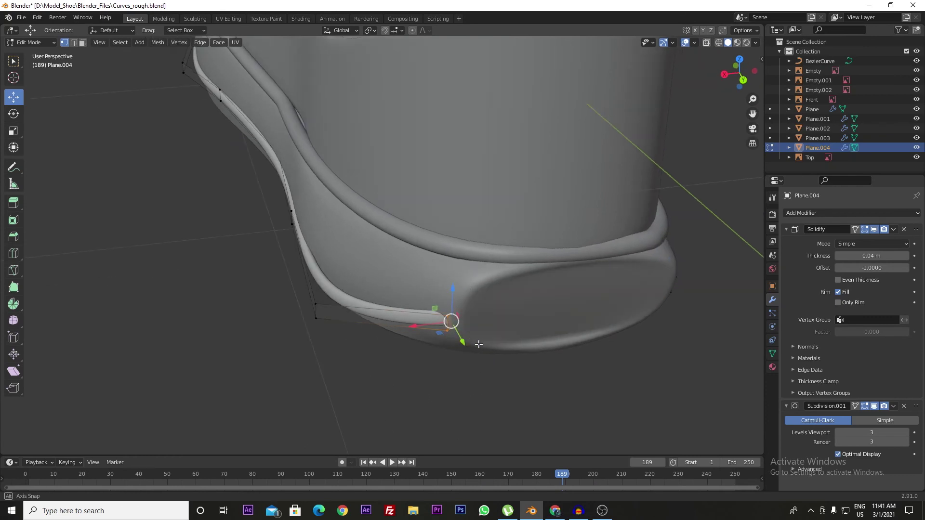
pyautogui.moveTo(489, 344); pyautogui.dragTo(459, 355, button='middle')
pyautogui.keyDown('shift'); pyautogui.moveTo(640, 400); pyautogui.dragTo(598, 333); pyautogui.keyUp('shift')
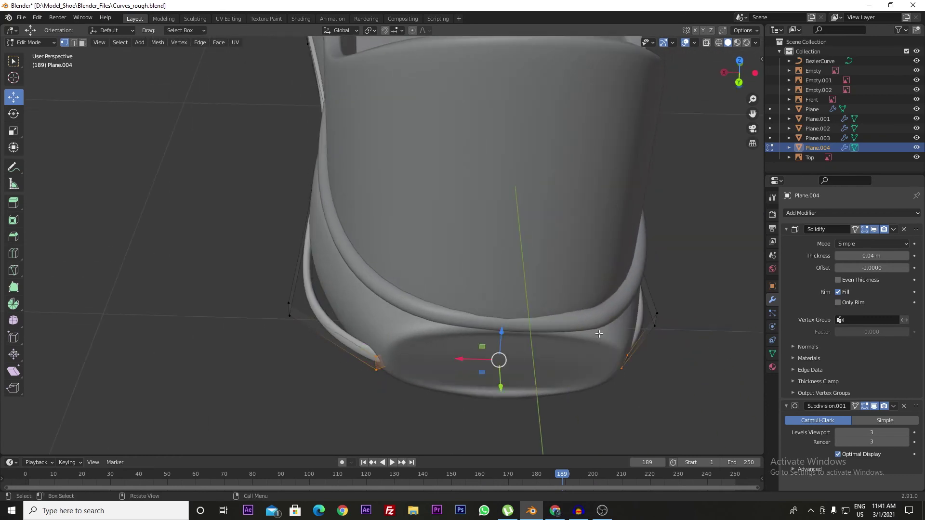
pyautogui.press('r')
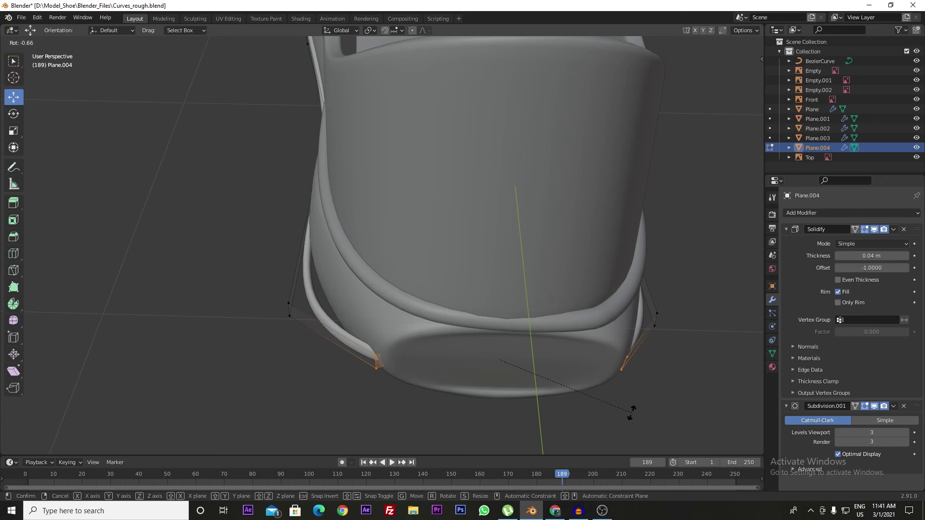
pyautogui.click(622, 413)
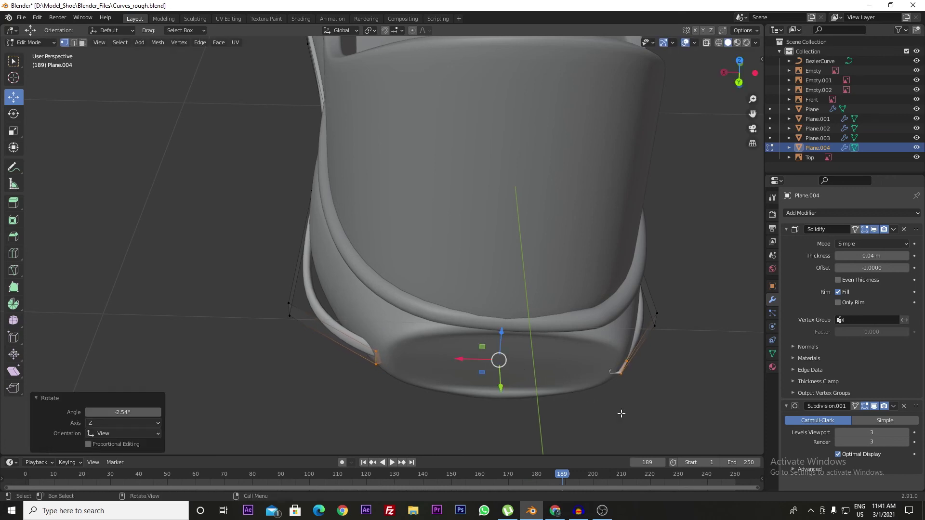
pyautogui.hotkey('ctrl', 'z')
pyautogui.moveTo(447, 398)
pyautogui.mouseDown(button='middle')
pyautogui.moveTo(440, 410)
pyautogui.moveTo(394, 363)
pyautogui.moveTo(446, 295)
pyautogui.moveTo(421, 287)
pyautogui.moveTo(426, 328)
pyautogui.mouseUp(button='middle')
# - Slide the toe-end band vertices along Y and shrink them slightly
pyautogui.moveTo(426, 329); pyautogui.dragTo(427, 336)
pyautogui.moveTo(482, 360); pyautogui.dragTo(436, 358, button='middle')
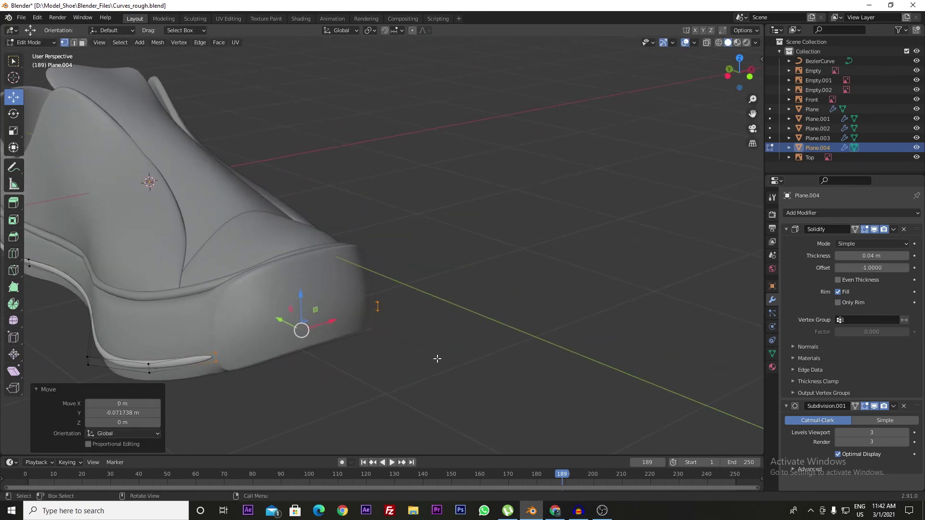
pyautogui.press('s')
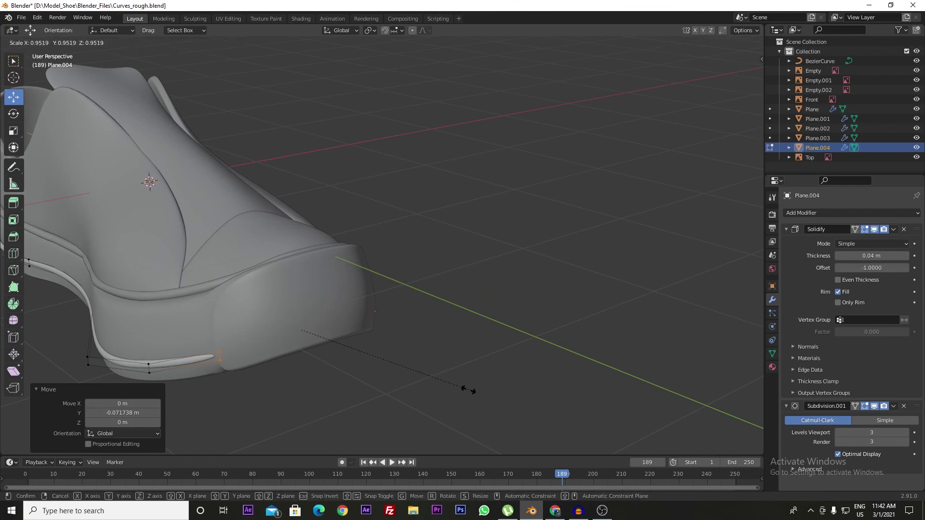
pyautogui.click(461, 391)
pyautogui.moveTo(457, 389); pyautogui.dragTo(429, 384, button='middle')
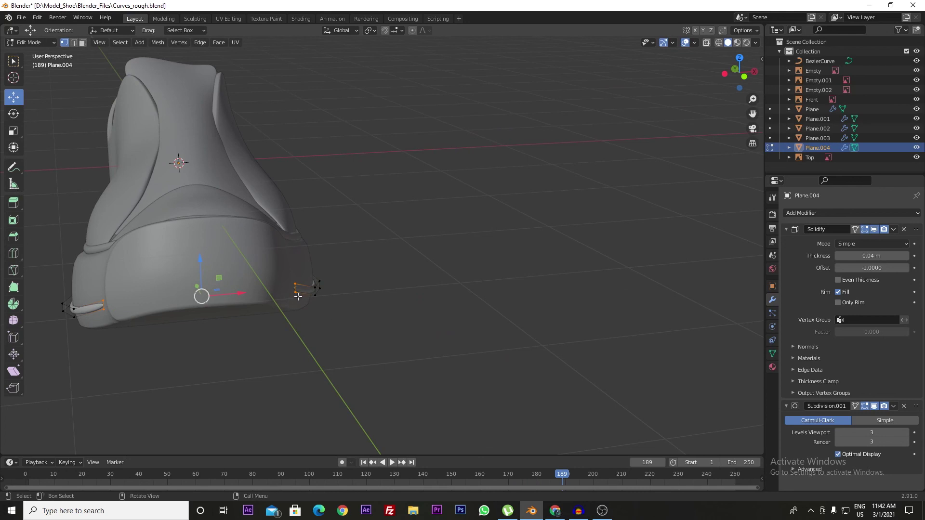
pyautogui.moveTo(298, 296); pyautogui.dragTo(331, 274, button='middle')
# - Scale the toe-end vertices down to 0.895 and slide them along the shoe again
pyautogui.click(12, 133)
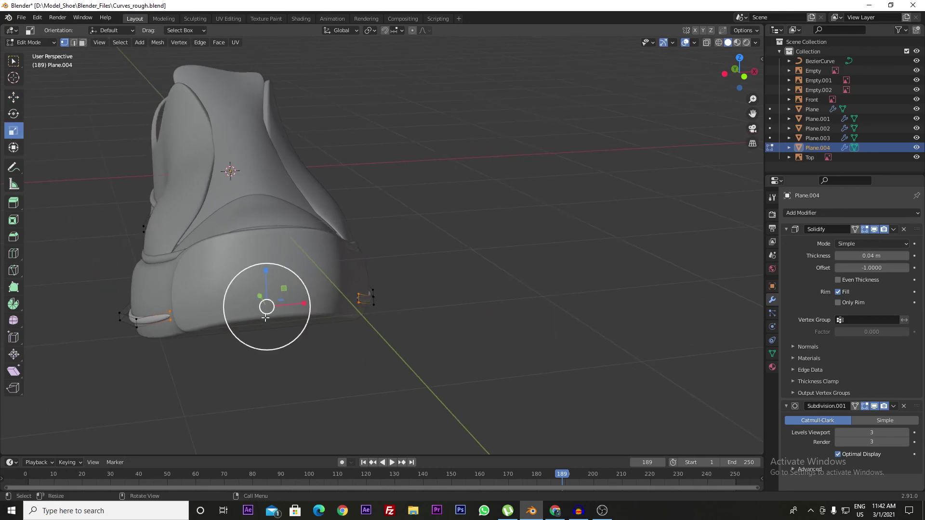
pyautogui.moveTo(266, 305); pyautogui.dragTo(271, 312)
pyautogui.moveTo(272, 312); pyautogui.dragTo(66, 211, button='middle')
pyautogui.scroll(3, 67, 211)
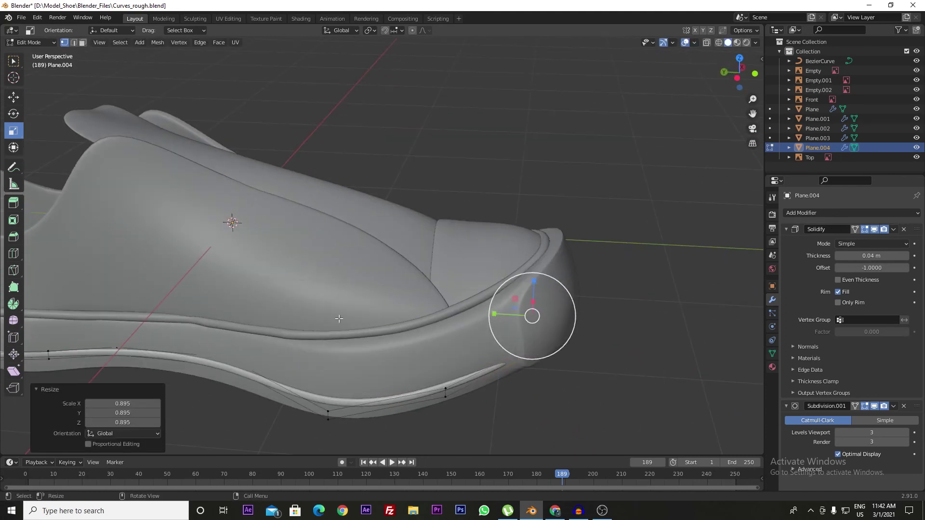
pyautogui.click(13, 97)
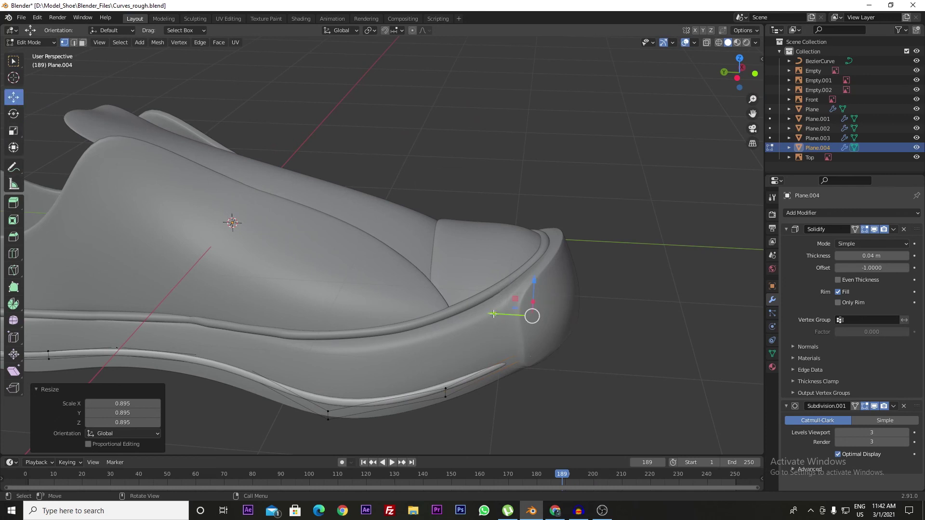
pyautogui.moveTo(494, 314); pyautogui.dragTo(505, 313)
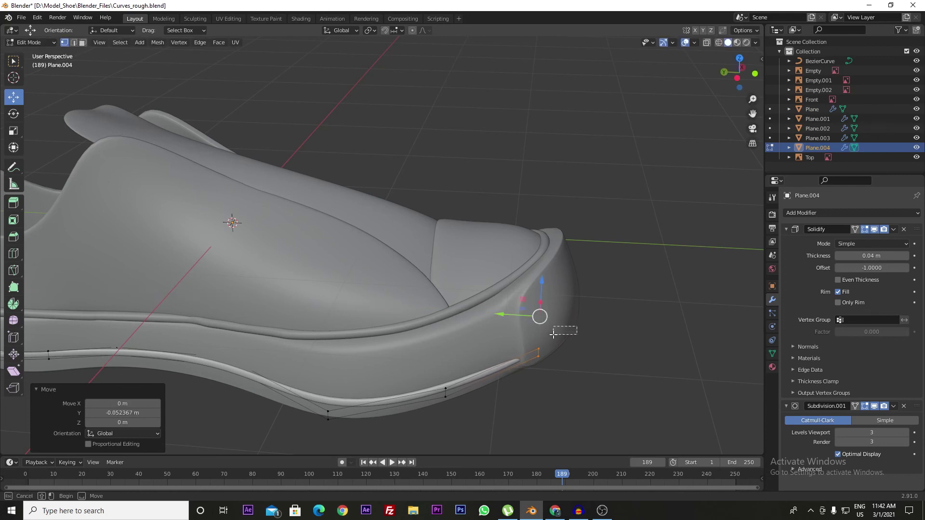
pyautogui.click(559, 332)
pyautogui.hotkey('ctrl', 'z')
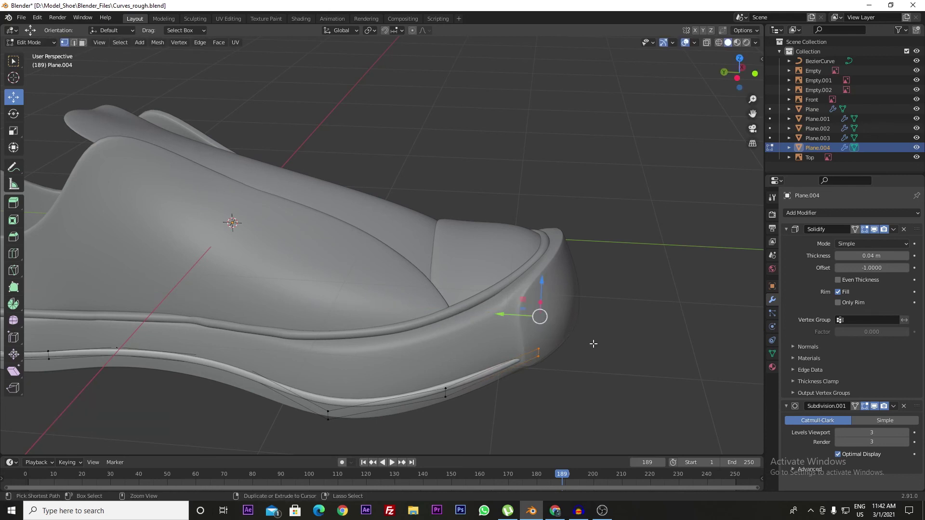
# - Slightly enlarge the toe-end vertices to 1.012 and check the strip's taper
pyautogui.moveTo(593, 343); pyautogui.dragTo(596, 355, button='middle')
pyautogui.press('g')
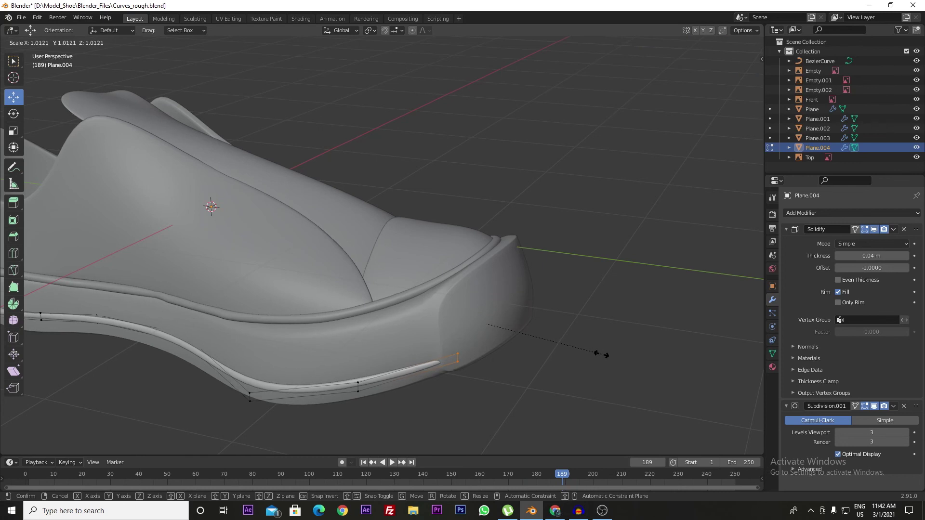
pyautogui.click(602, 355)
pyautogui.moveTo(605, 353)
pyautogui.mouseDown(button='middle')
pyautogui.moveTo(490, 345)
pyautogui.moveTo(473, 359)
pyautogui.moveTo(385, 382)
pyautogui.moveTo(401, 356)
pyautogui.mouseUp(button='middle')
pyautogui.click(428, 367)
pyautogui.scroll(-4, 428, 367)
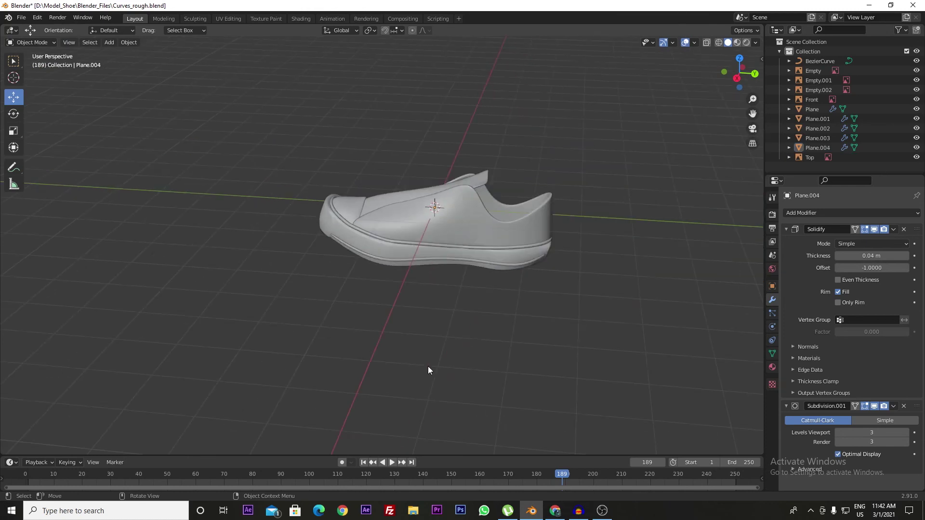
pyautogui.scroll(-2, 427, 367)
pyautogui.scroll(3, 427, 367)
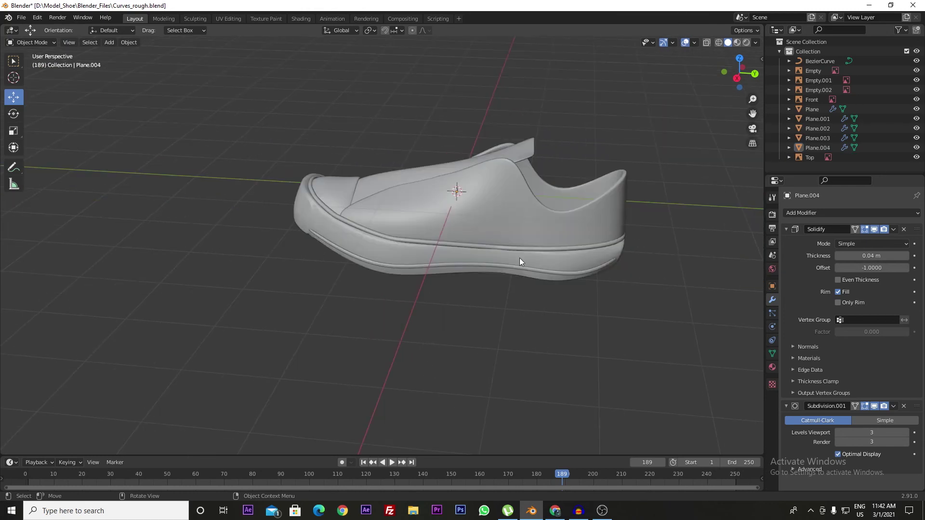
pyautogui.moveTo(519, 258)
pyautogui.mouseDown(button='middle')
pyautogui.moveTo(472, 236)
pyautogui.moveTo(521, 272)
pyautogui.moveTo(517, 293)
pyautogui.moveTo(443, 301)
pyautogui.mouseUp(button='middle')
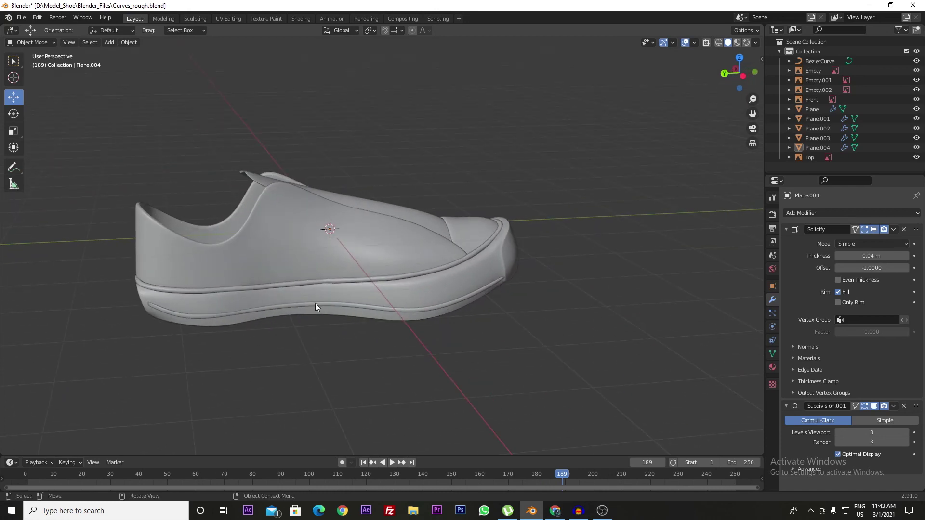
pyautogui.scroll(3, 342, 315)
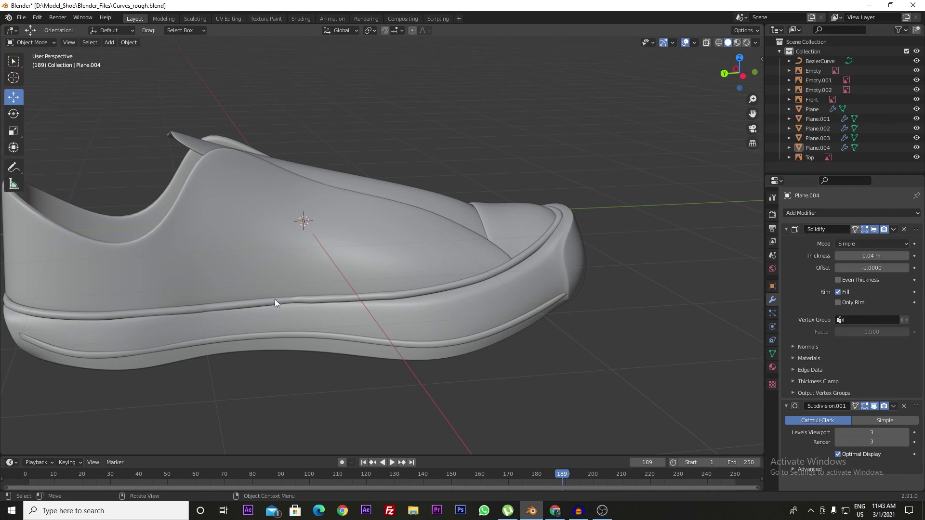
pyautogui.scroll(-3, 249, 316)
pyautogui.moveTo(247, 316); pyautogui.dragTo(464, 322, button='middle')
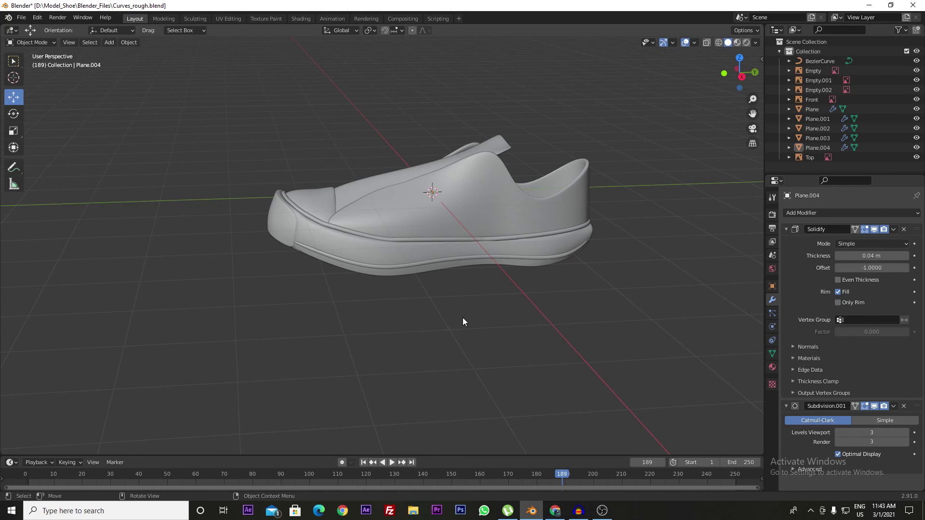
pyautogui.scroll(1, 503, 294)
pyautogui.scroll(1, 495, 194)
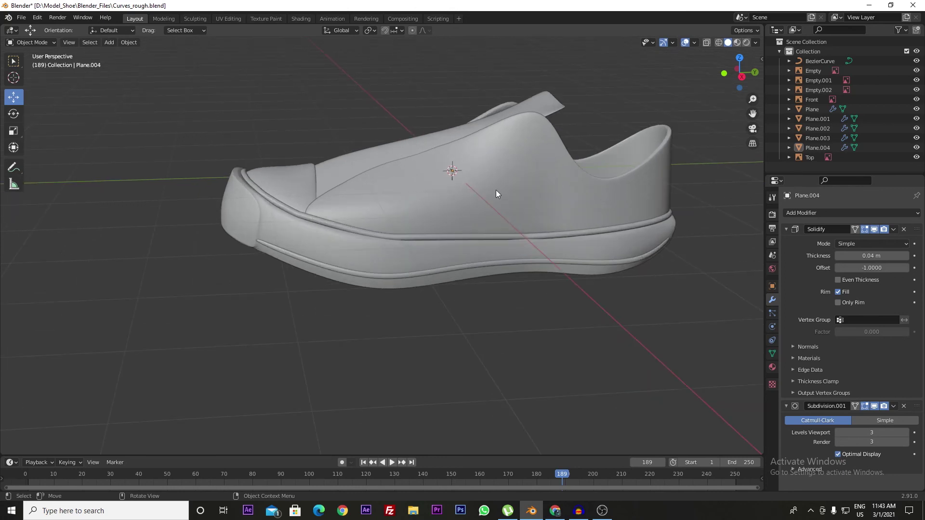